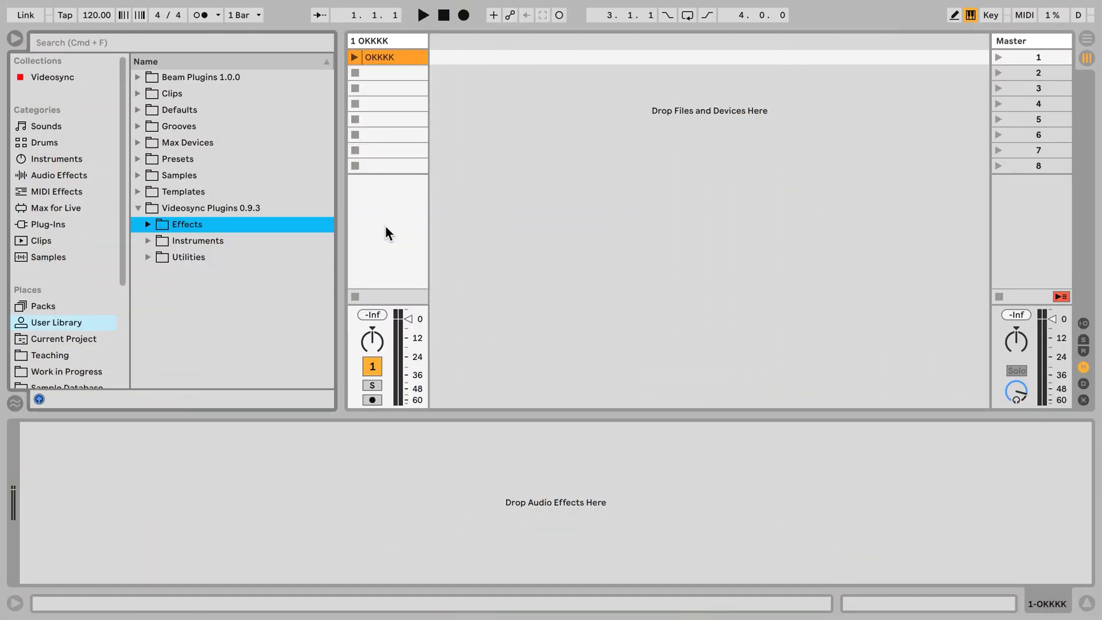
# Add BloomBlur to the OKKKK track, play the clip, link H and V, and raise the blur
pyautogui.click(155, 225)
pyautogui.moveTo(196, 241); pyautogui.dragTo(374, 218)
pyautogui.click(353, 56)
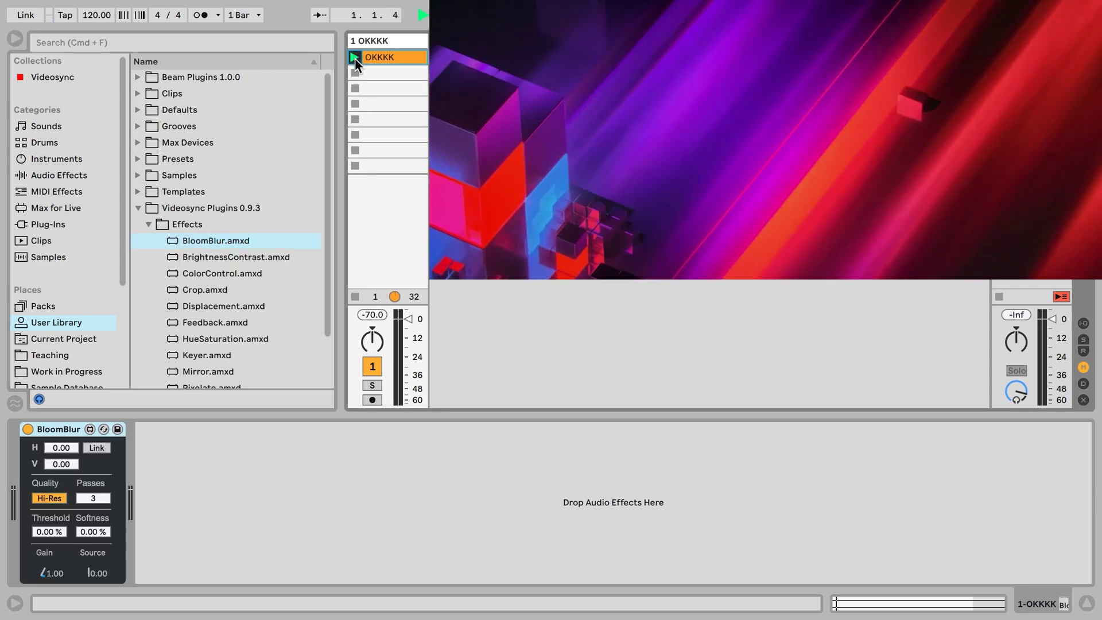
pyautogui.click(96, 448)
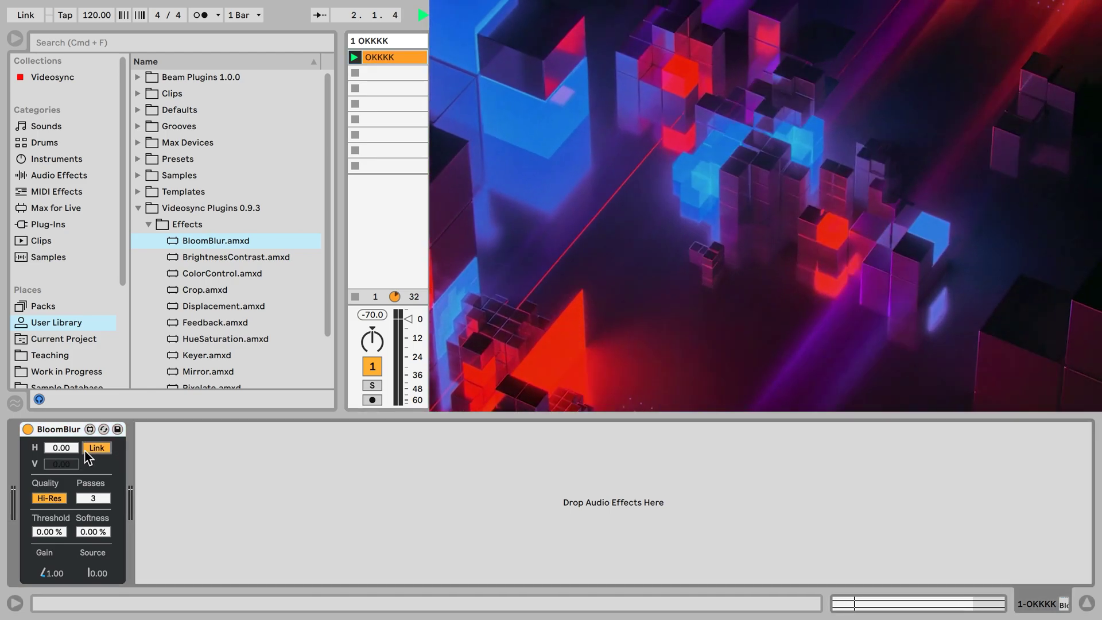
pyautogui.moveTo(61, 447); pyautogui.dragTo(61, 393)
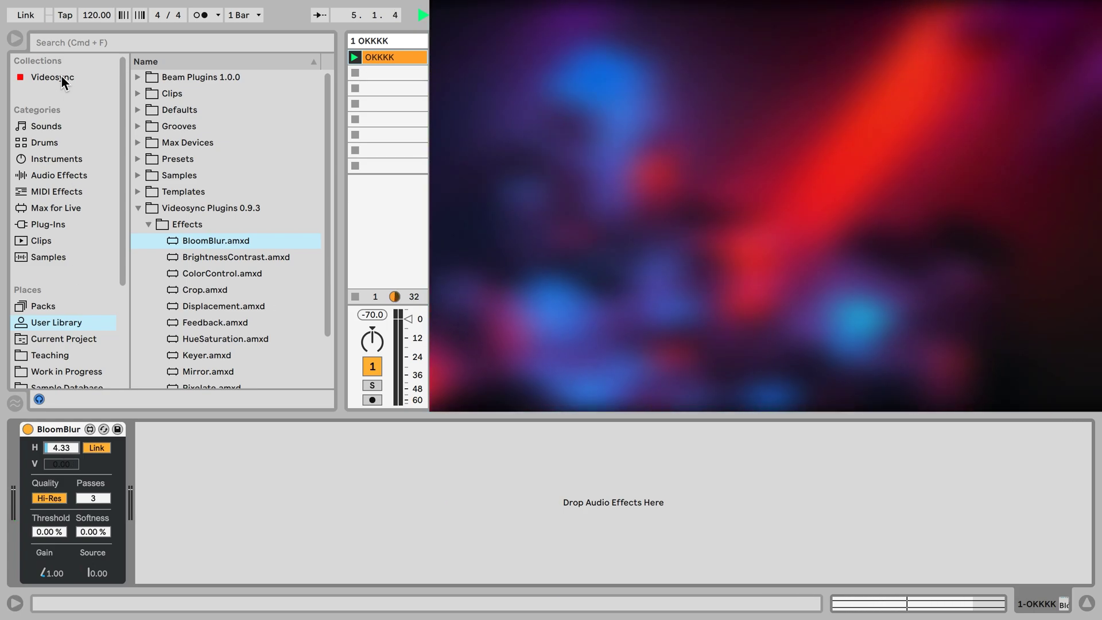
# Add the glass ladder video from the Videosync collection on a new track and play it
pyautogui.click(61, 77)
pyautogui.moveTo(187, 76); pyautogui.dragTo(435, 61)
pyautogui.click(435, 60)
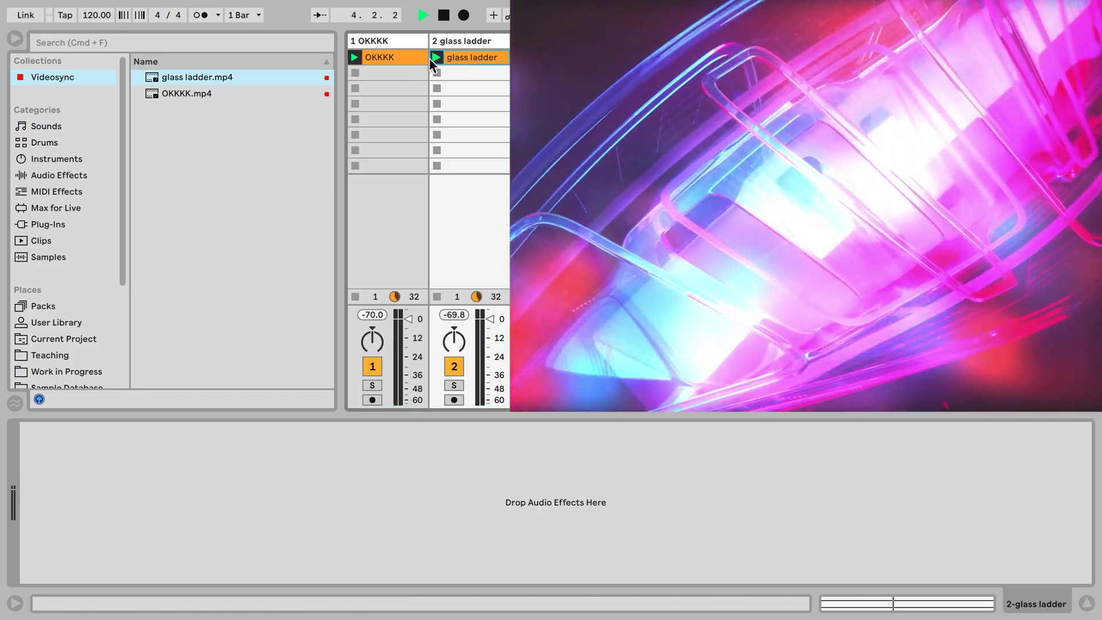
# Group the OKKKK and glass ladder tracks and add HueSaturation to the group with Hue 0.27
pyautogui.click(411, 43)
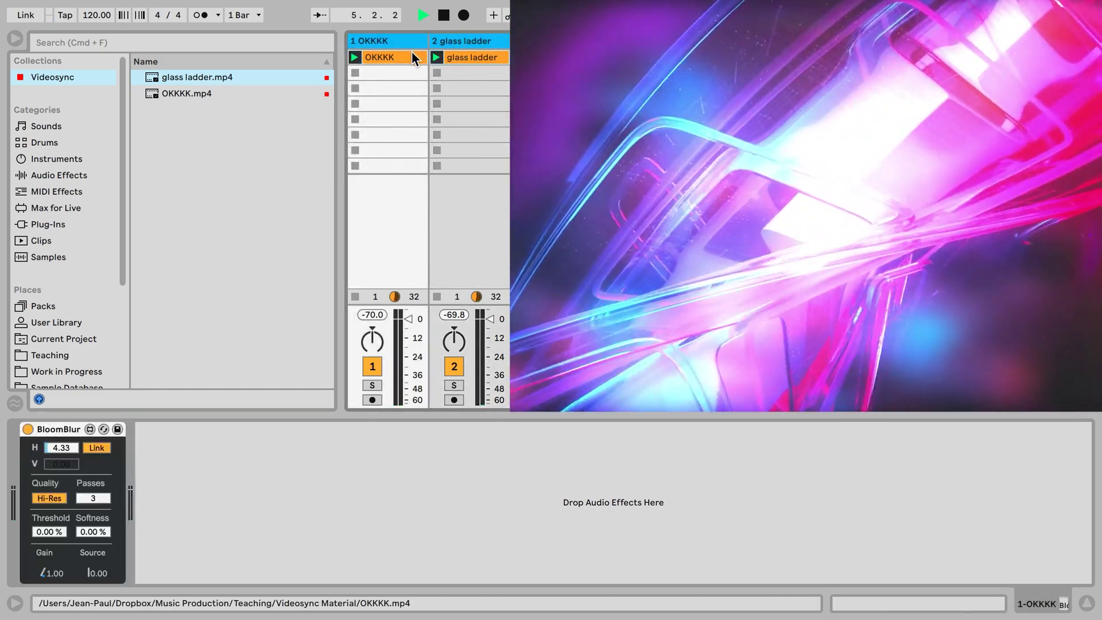
pyautogui.press('super+g')
pyautogui.click(54, 323)
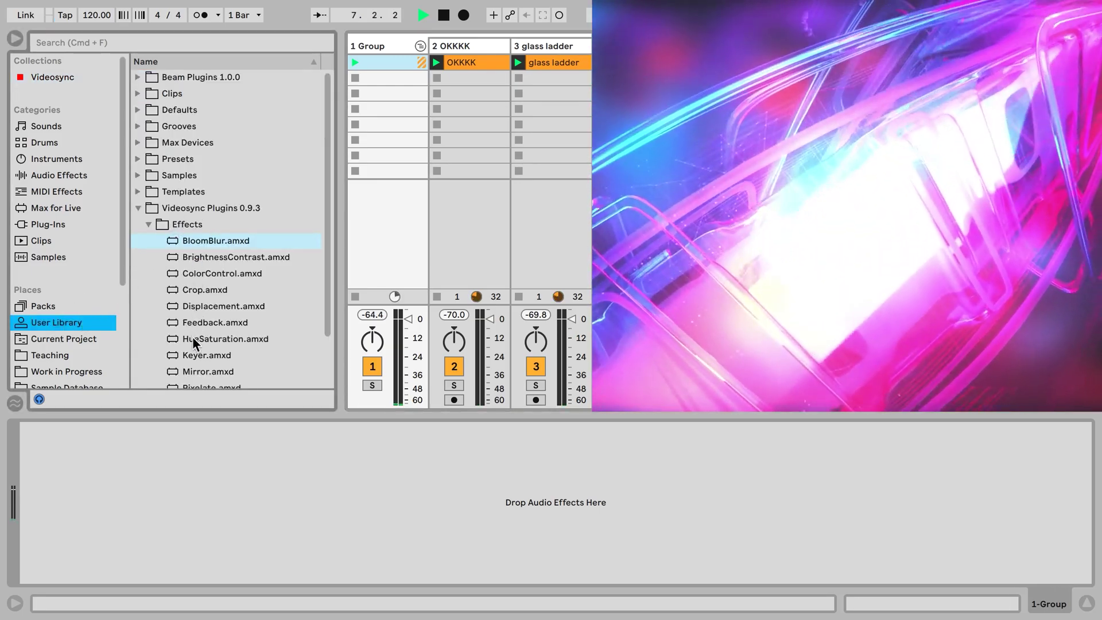
pyautogui.moveTo(191, 339); pyautogui.dragTo(383, 228)
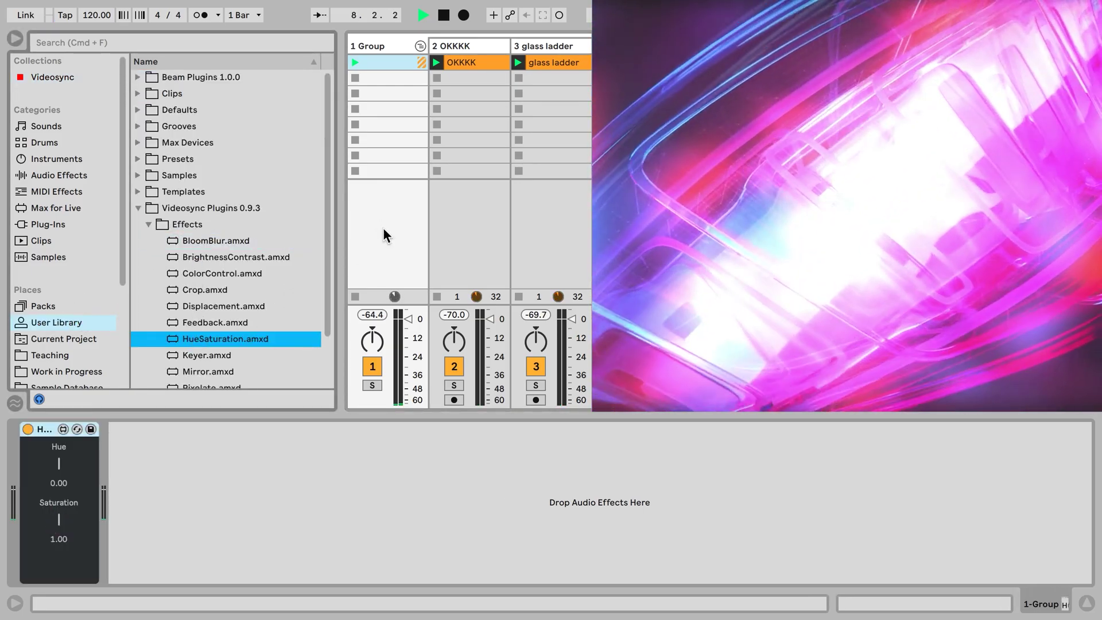
pyautogui.moveTo(60, 483); pyautogui.dragTo(60, 475)
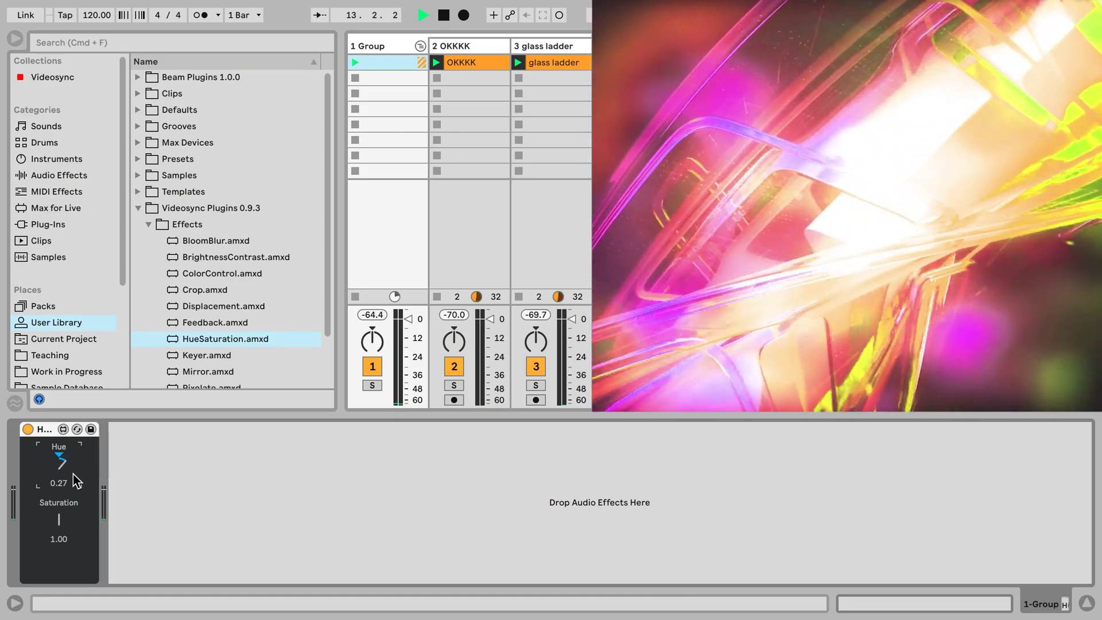
# Wrap HueSaturation in a rack with two chains named Dry and Wet
pyautogui.press('super+g')
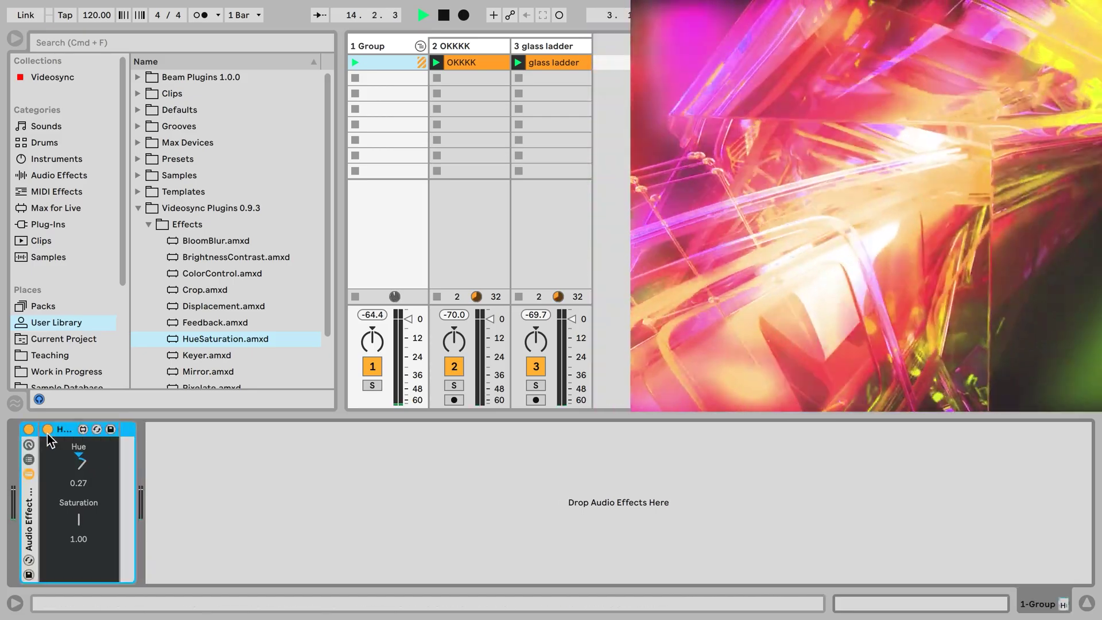
pyautogui.click(30, 459)
pyautogui.rightClick(62, 505)
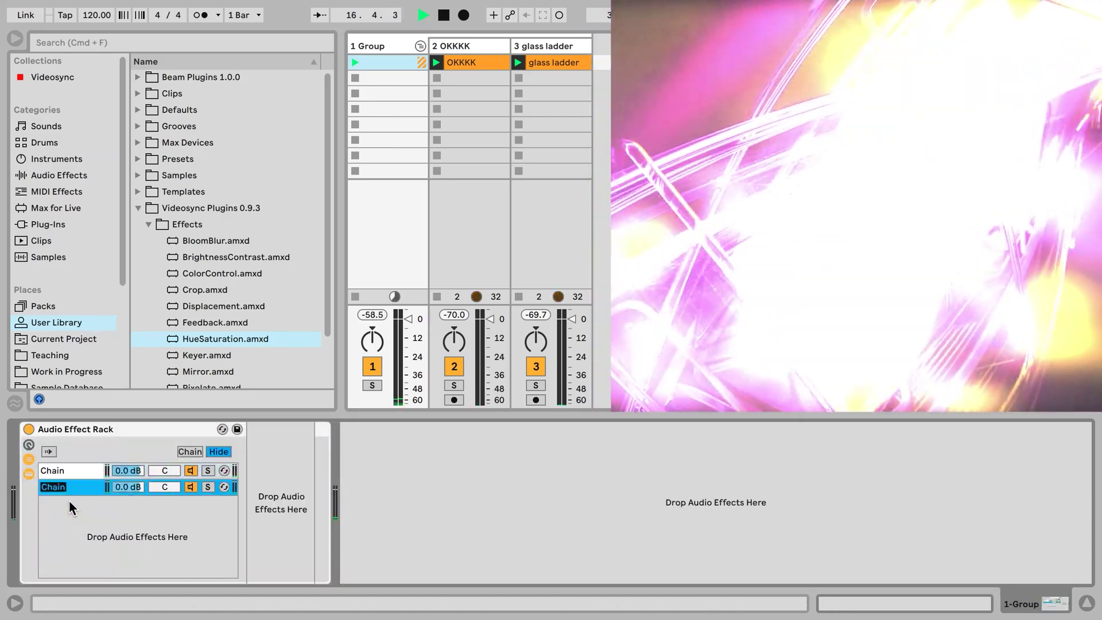
pyautogui.write('Dry')
pyautogui.hotkey('shift', 'Tab')
pyautogui.write('Wet')
# Map both chain volumes to Macro 1 so it crossfades between Wet and Dry
pyautogui.click(28, 444)
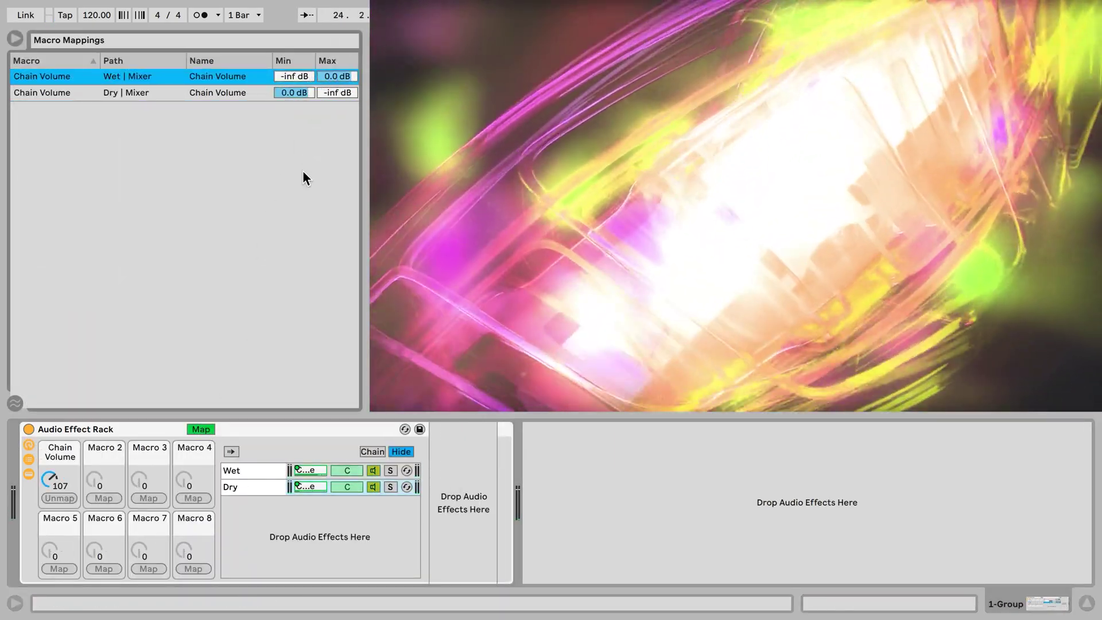
pyautogui.moveTo(50, 482); pyautogui.dragTo(50, 435)
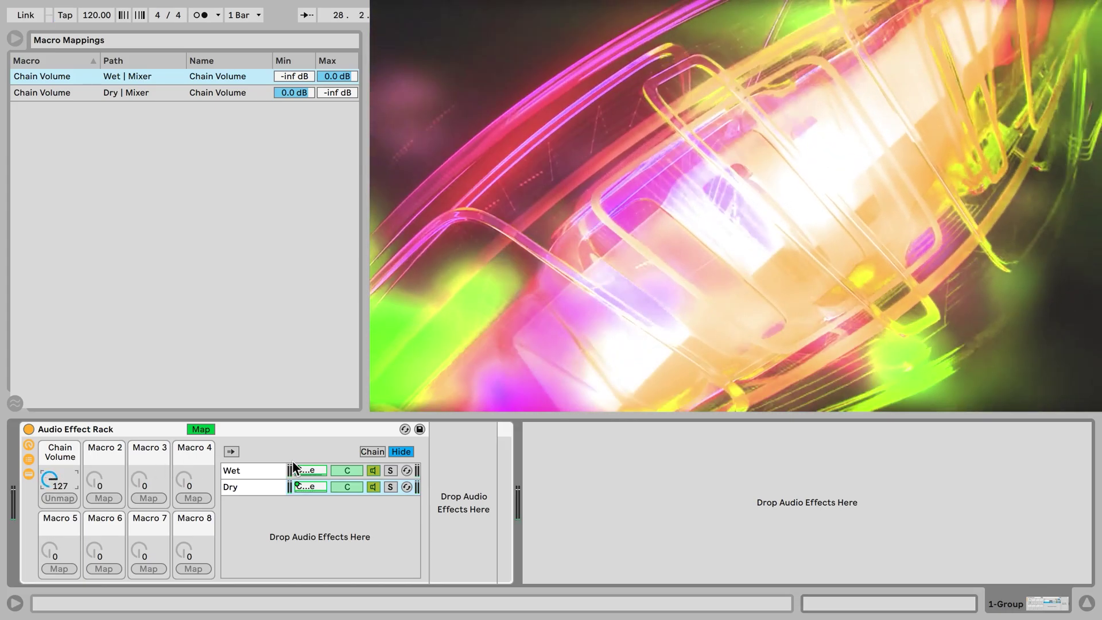
pyautogui.click(364, 453)
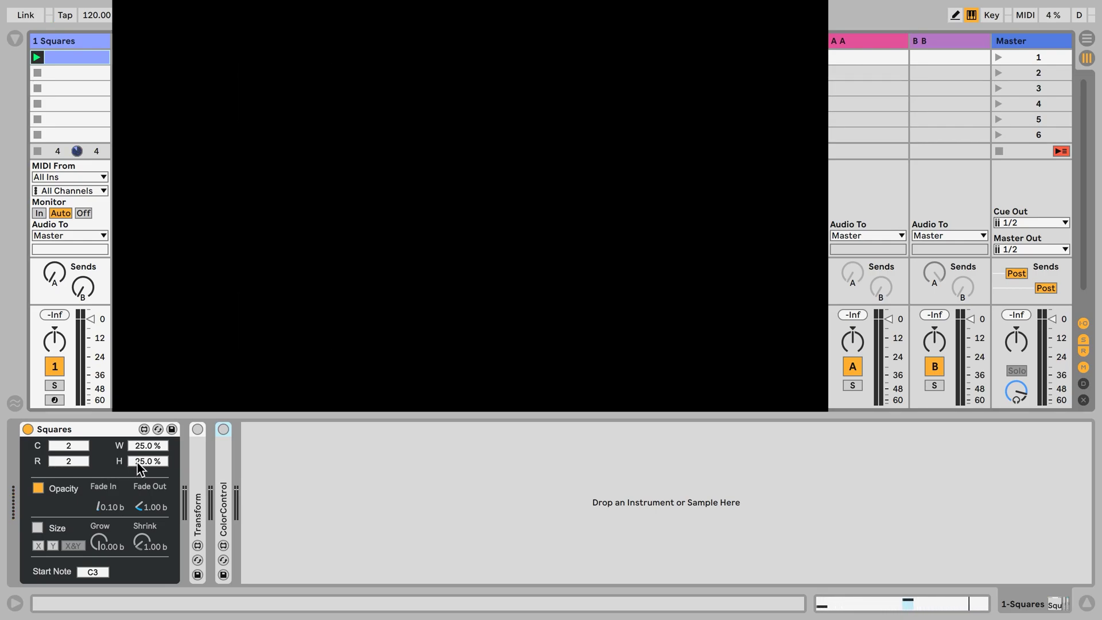
# View the Squares clip's MIDI notes, a C3 at 1 and a D3 at 1.3
pyautogui.click(84, 61)
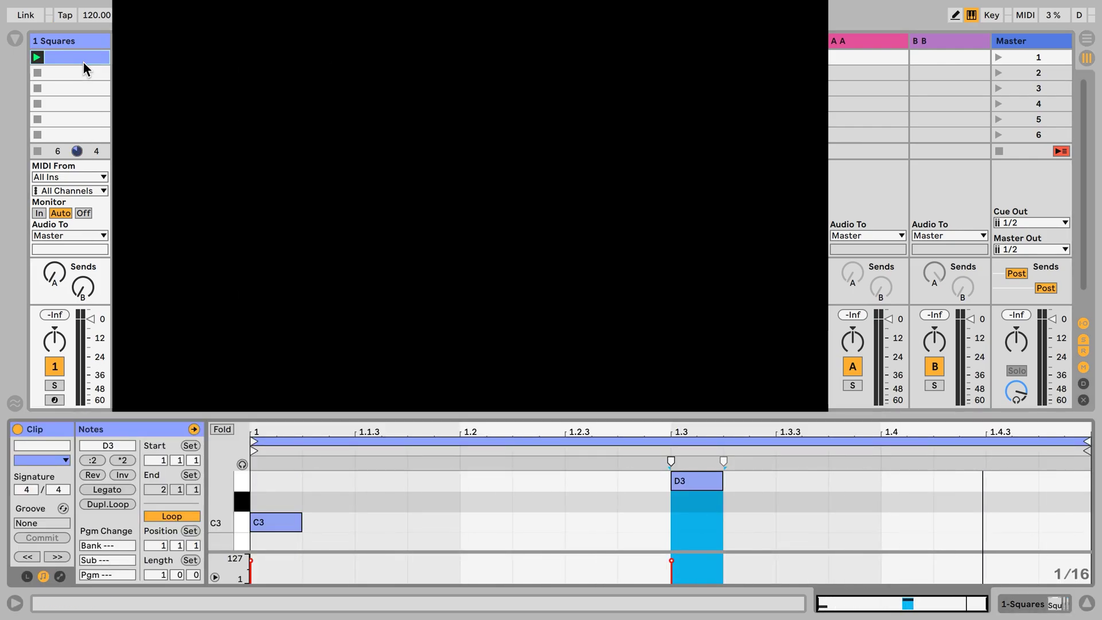
# Expand the Squares track's Transform device and switch it on at X position -0.19
pyautogui.click(1024, 607)
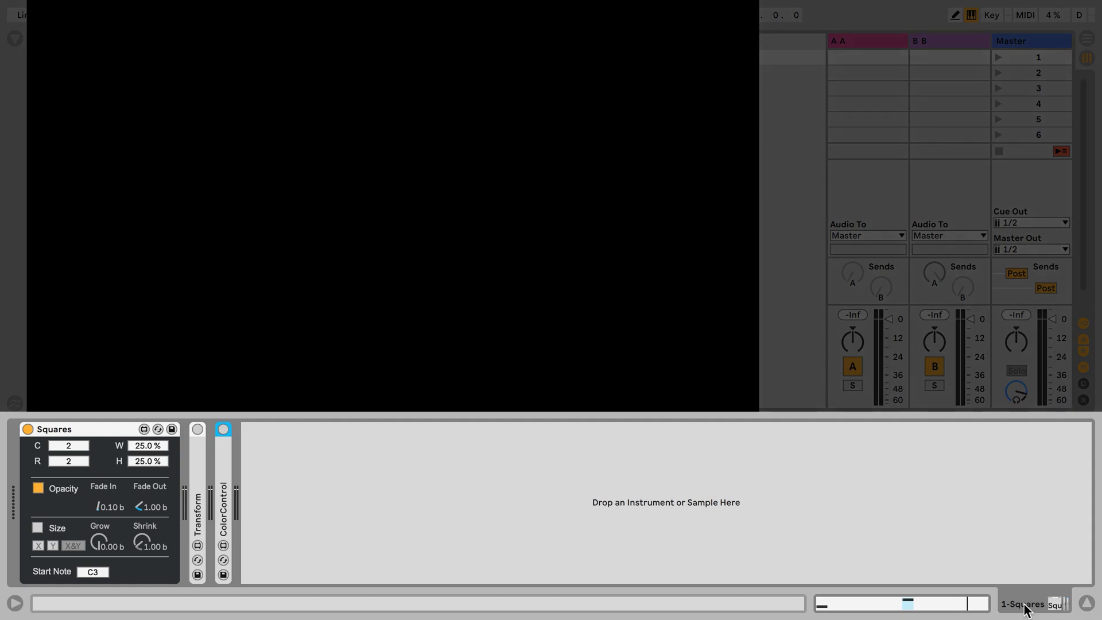
pyautogui.click(200, 453)
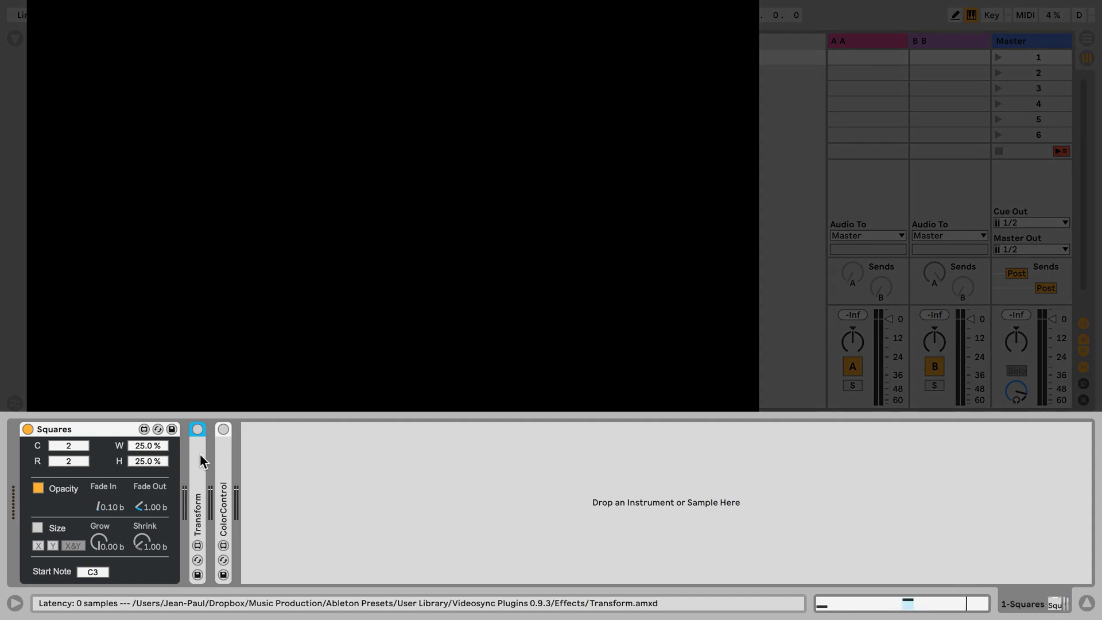
pyautogui.doubleClick(199, 454)
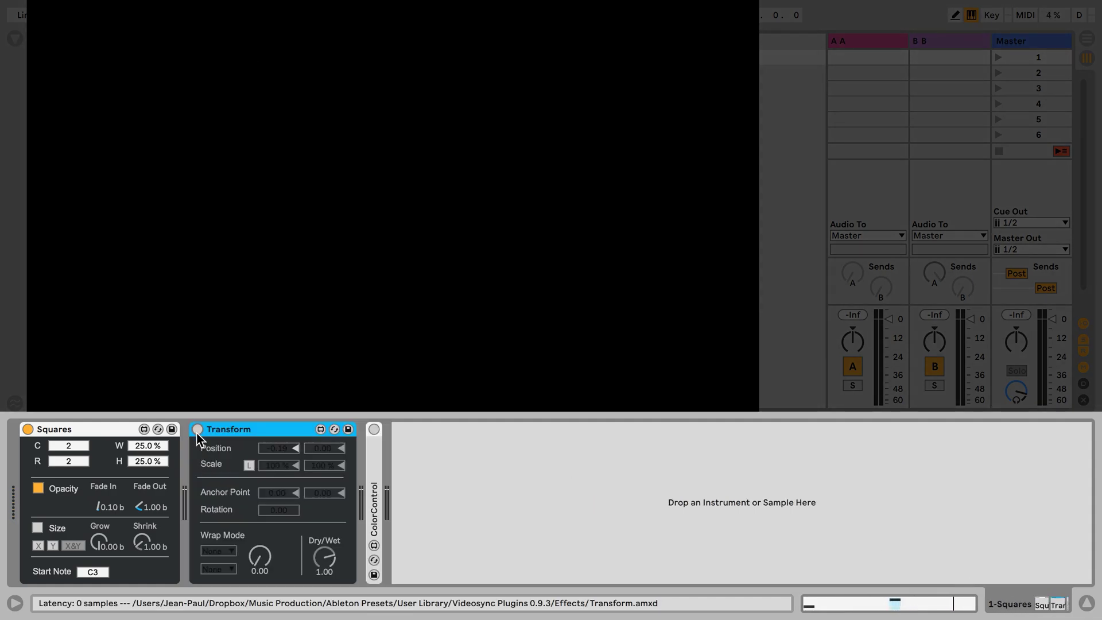
pyautogui.click(196, 430)
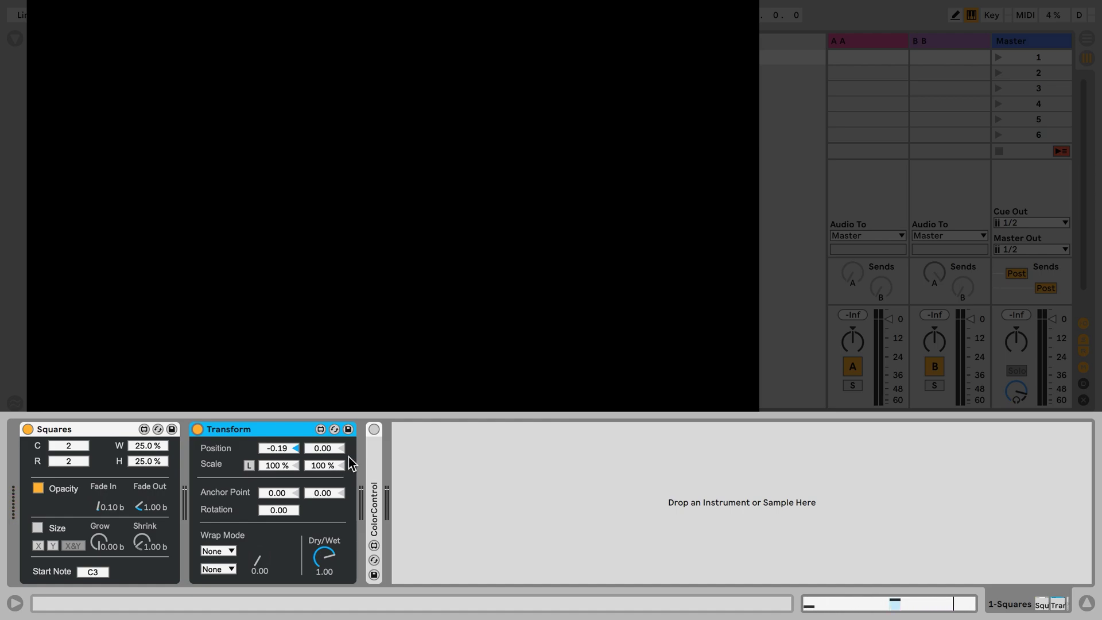
# Switch on ColorControl and raise the Squares track's Send A to 0 dB
pyautogui.doubleClick(371, 456)
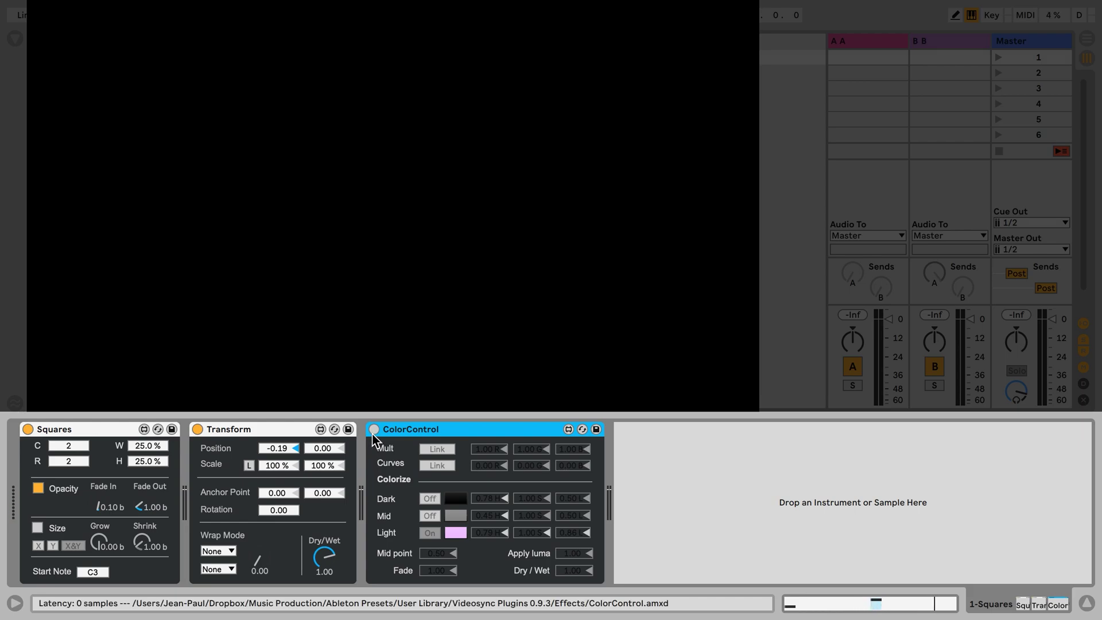
pyautogui.click(374, 431)
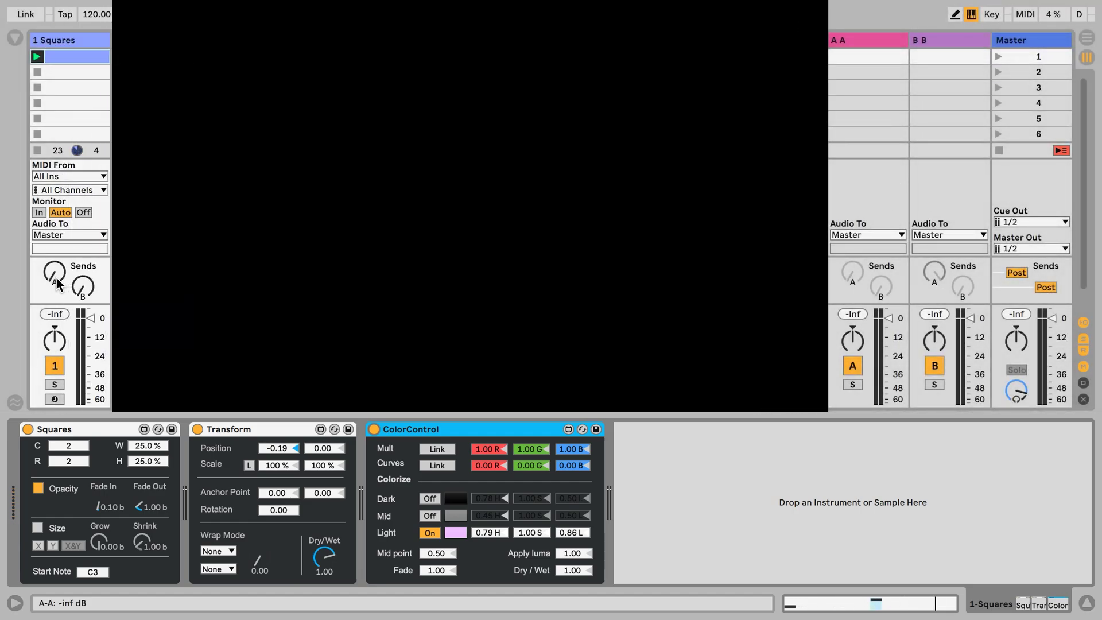
pyautogui.moveTo(58, 282); pyautogui.dragTo(57, 241)
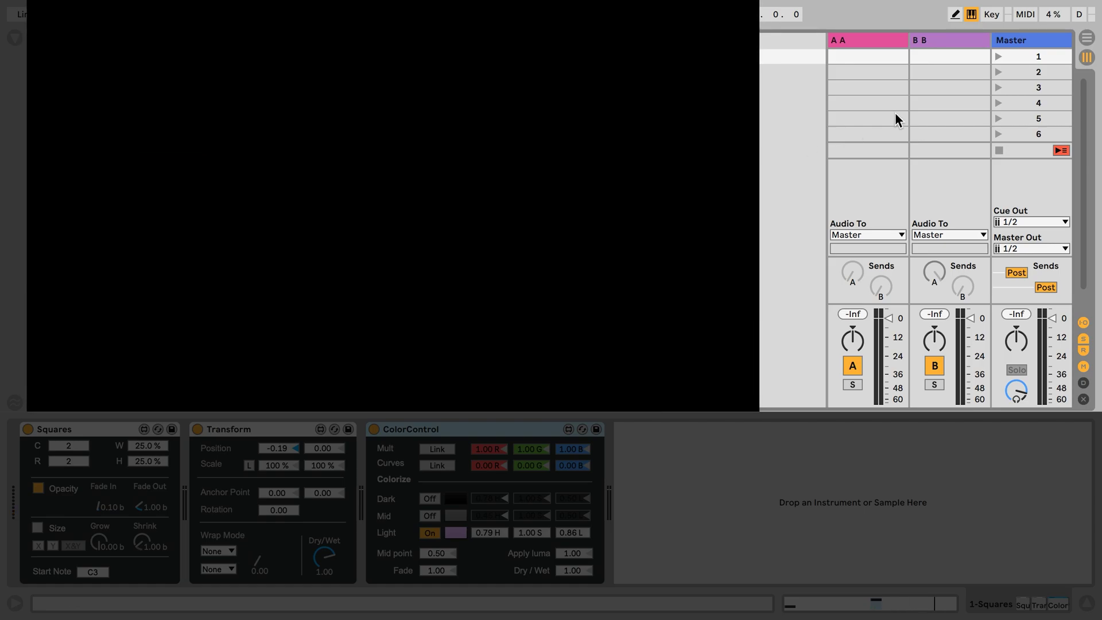
# Review return A's Transform and HueSaturation, then raise its Send B to 0 dB
pyautogui.click(875, 41)
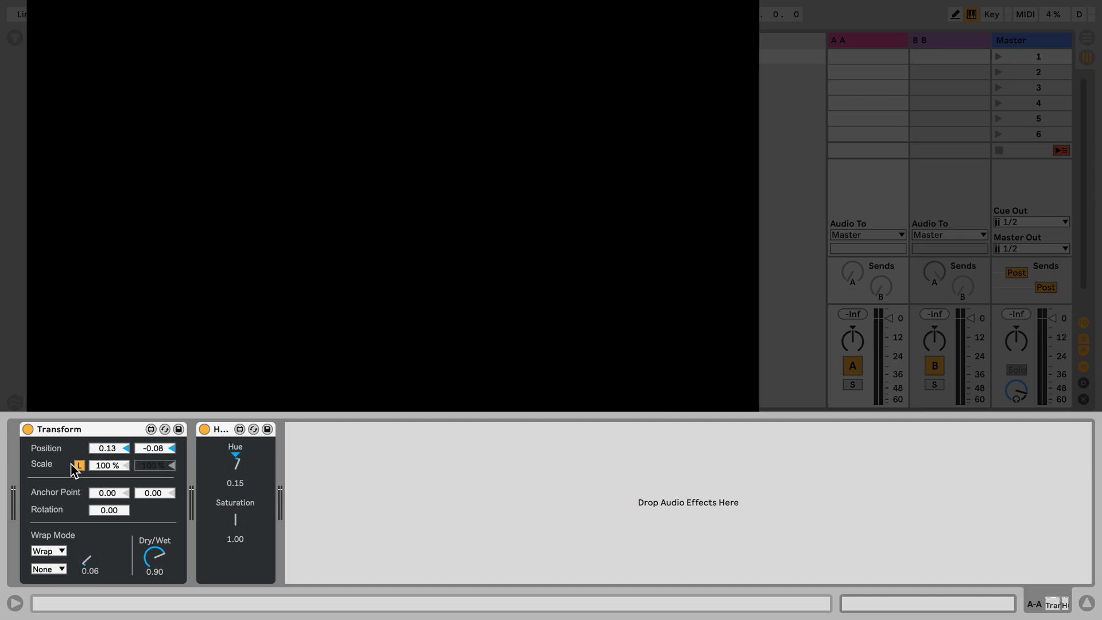
pyautogui.click(239, 474)
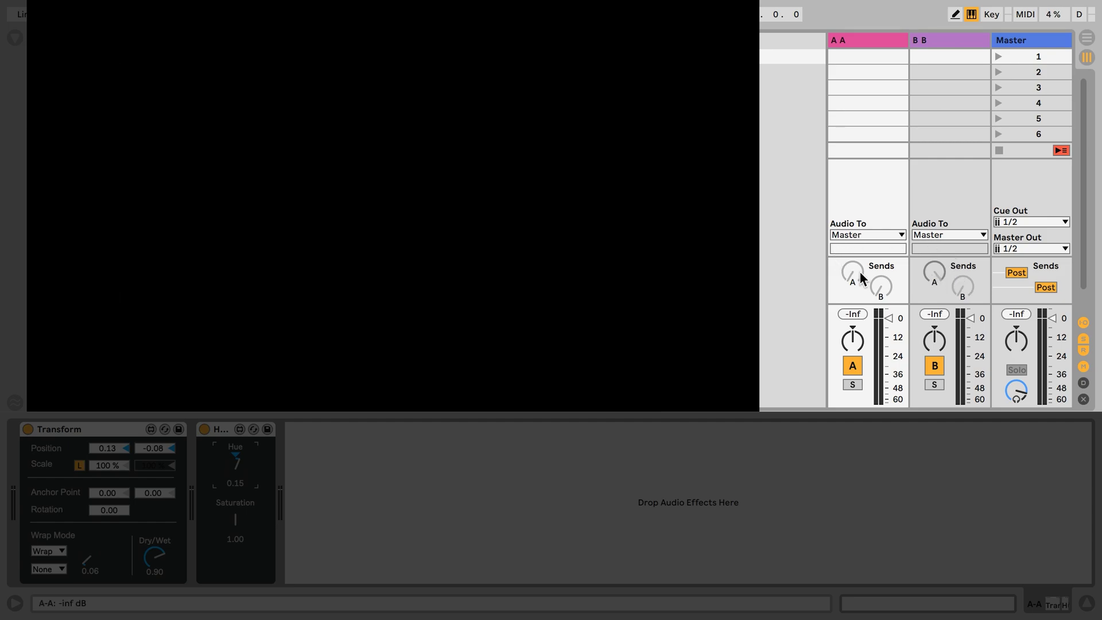
pyautogui.moveTo(880, 291); pyautogui.dragTo(880, 280)
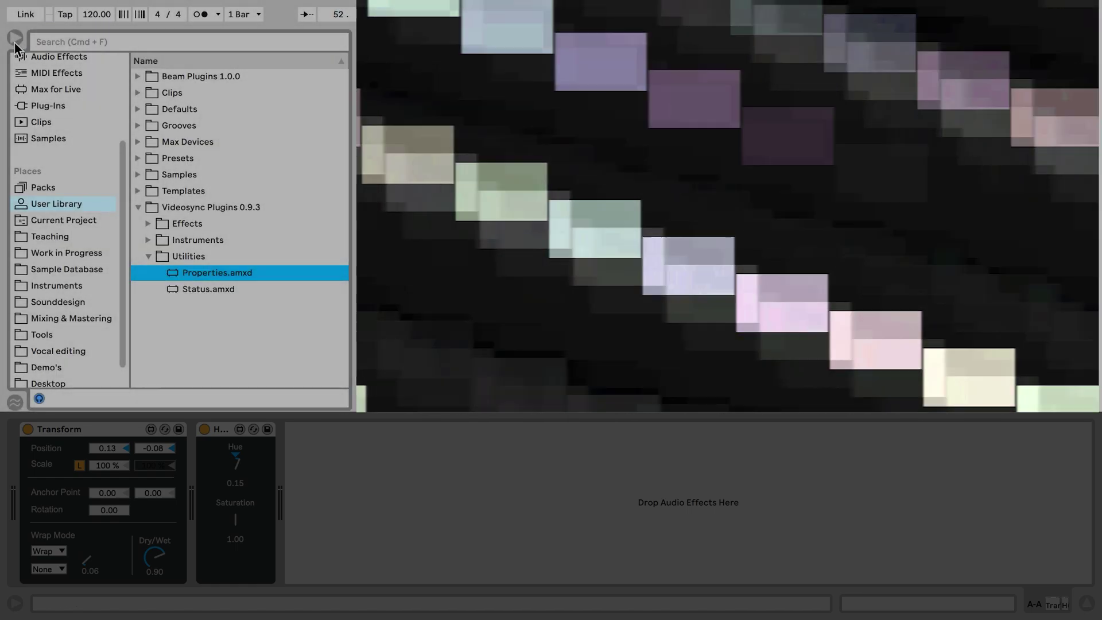
# Add the LFO preset from the Videosync collection to return A's device chain to drive XScale
pyautogui.scroll(3, 33, 80)
pyautogui.click(39, 76)
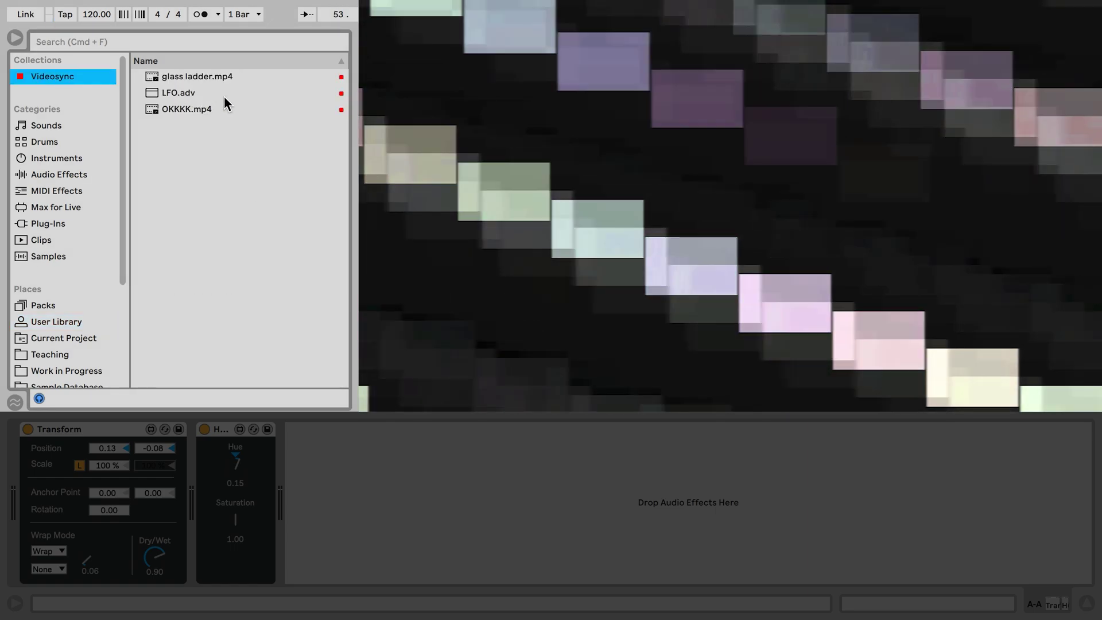
pyautogui.moveTo(224, 93); pyautogui.dragTo(460, 542)
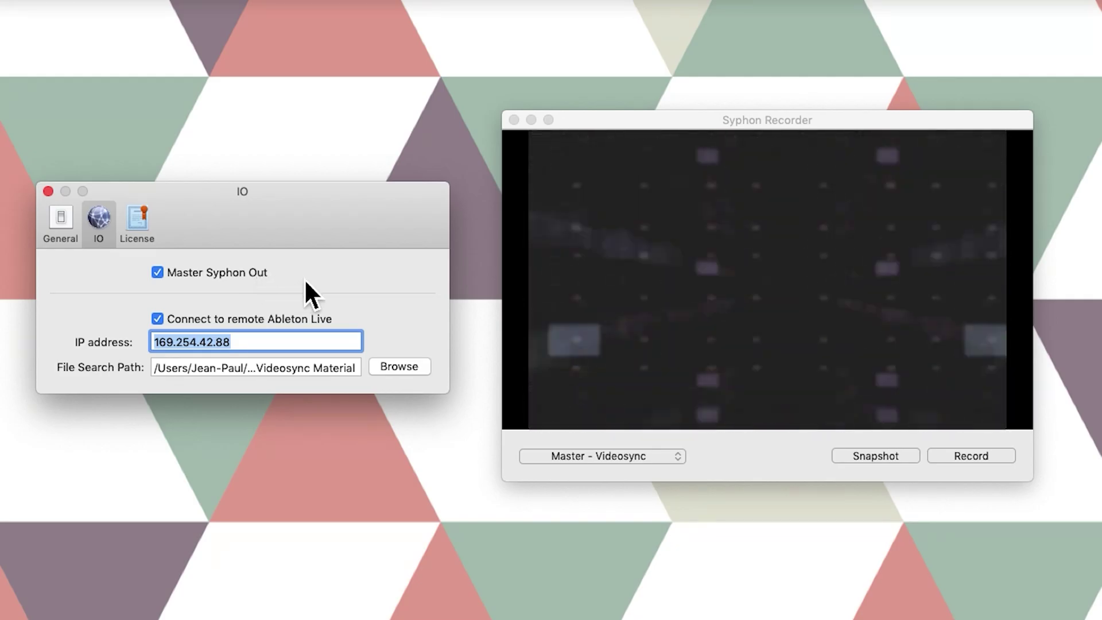
# Start a Syphon Recorder recording of the Master - Videosync source
pyautogui.click(623, 291)
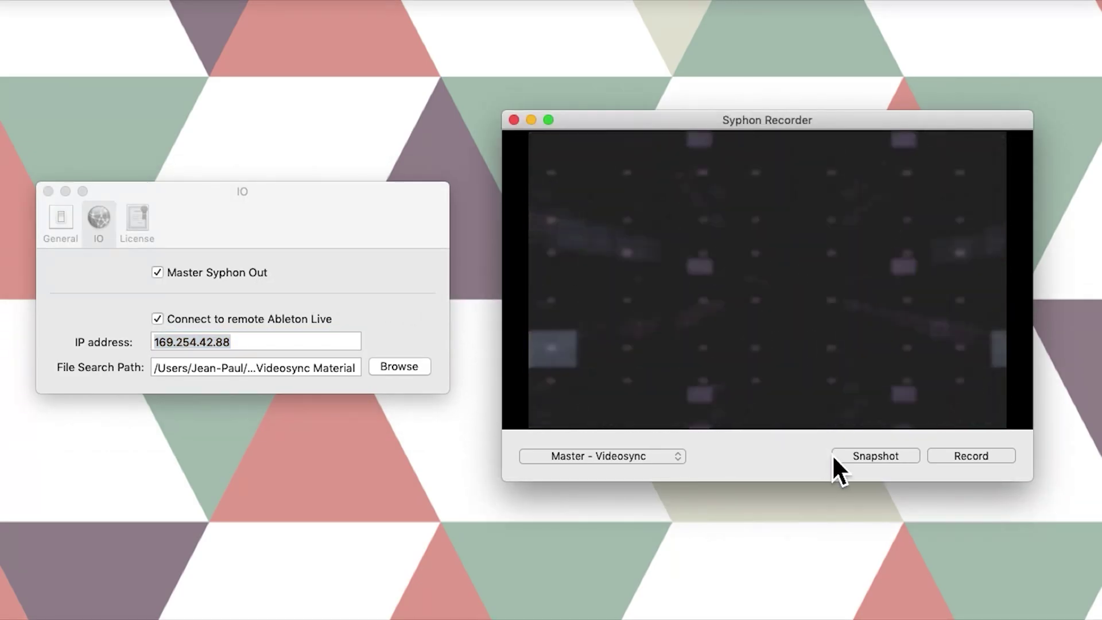
pyautogui.click(956, 457)
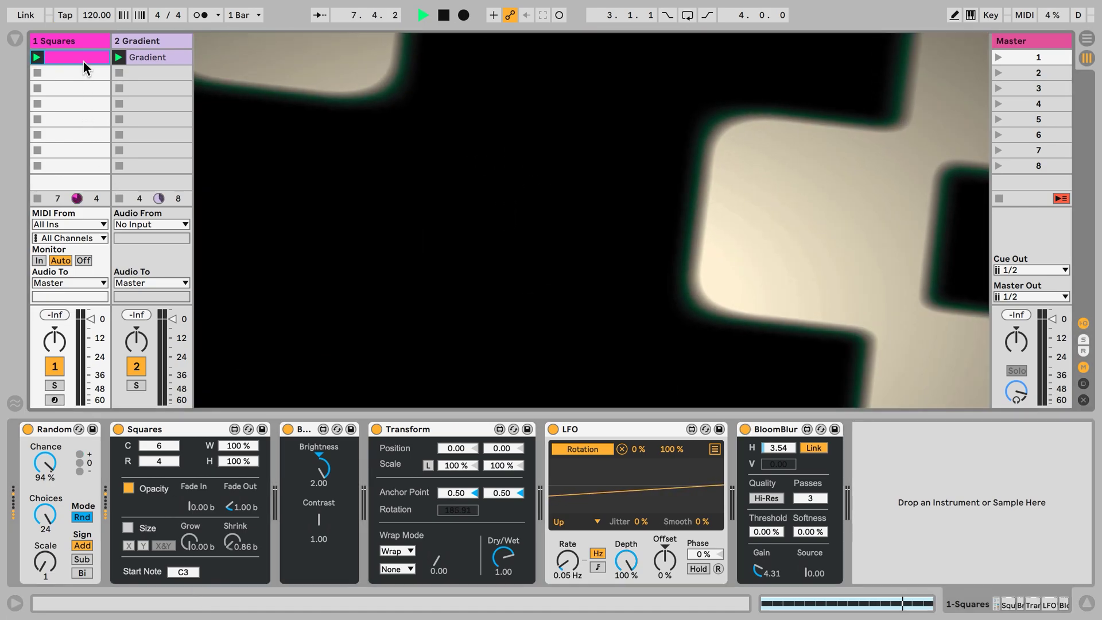
# Switch from the Squares clip's notes to the track's Random-to-BloomBlur device chain
pyautogui.click(83, 59)
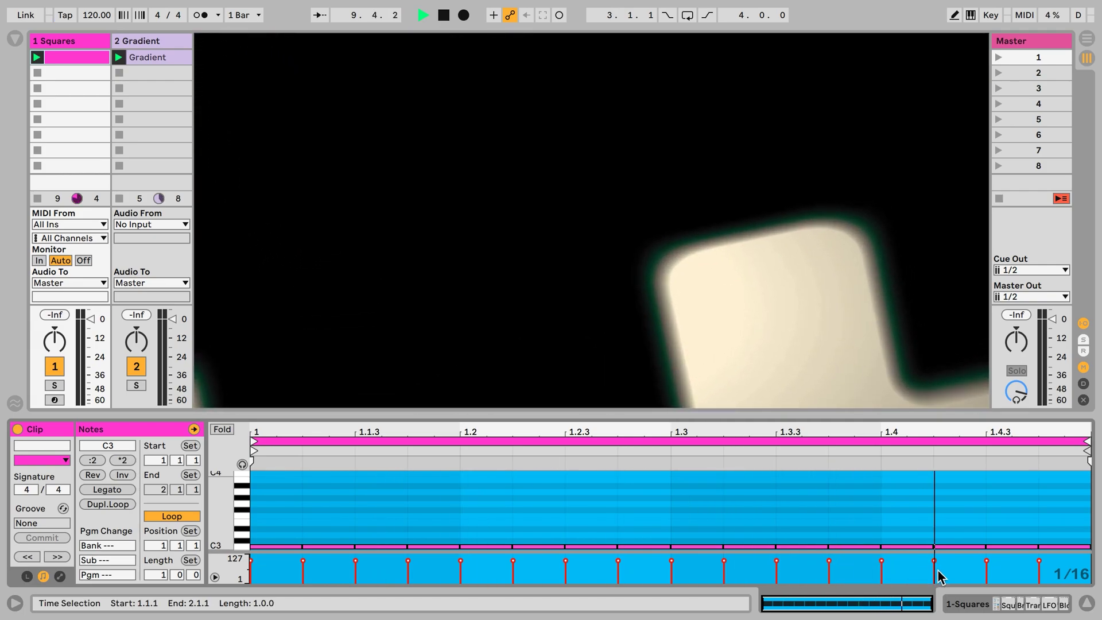
pyautogui.click(969, 606)
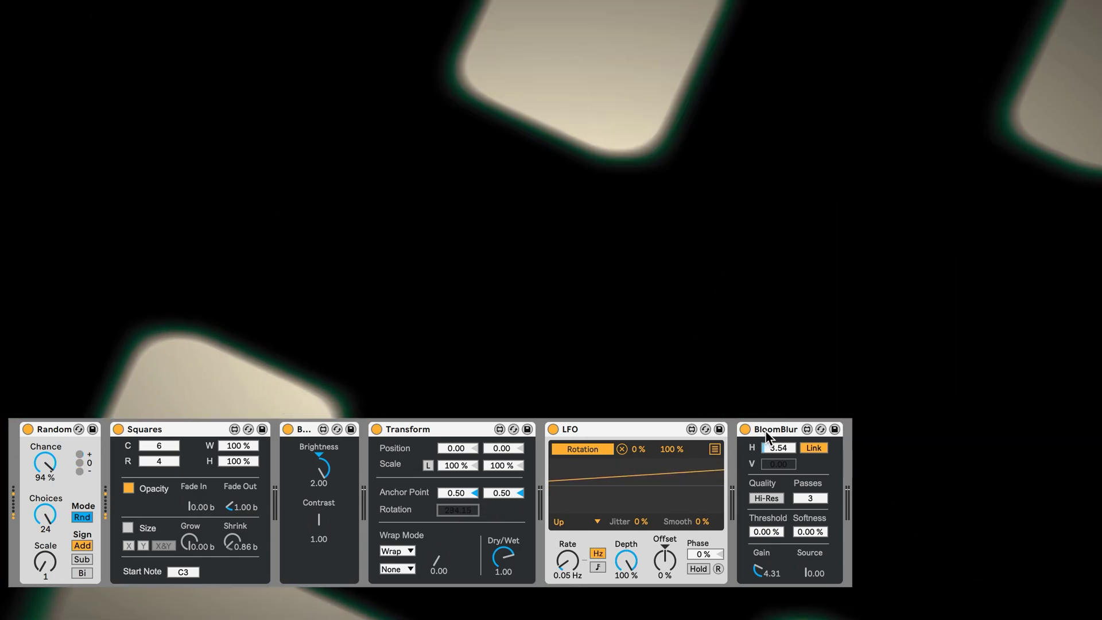
# Disable the Squares track's BloomBlur so the spinning squares render sharp
pyautogui.click(766, 432)
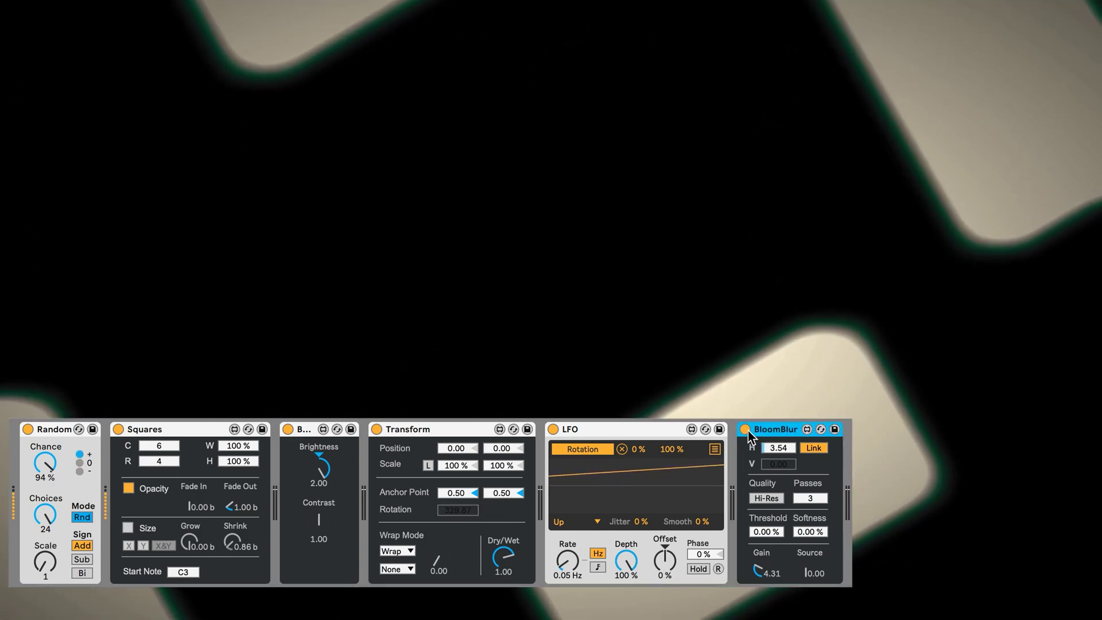
pyautogui.click(747, 431)
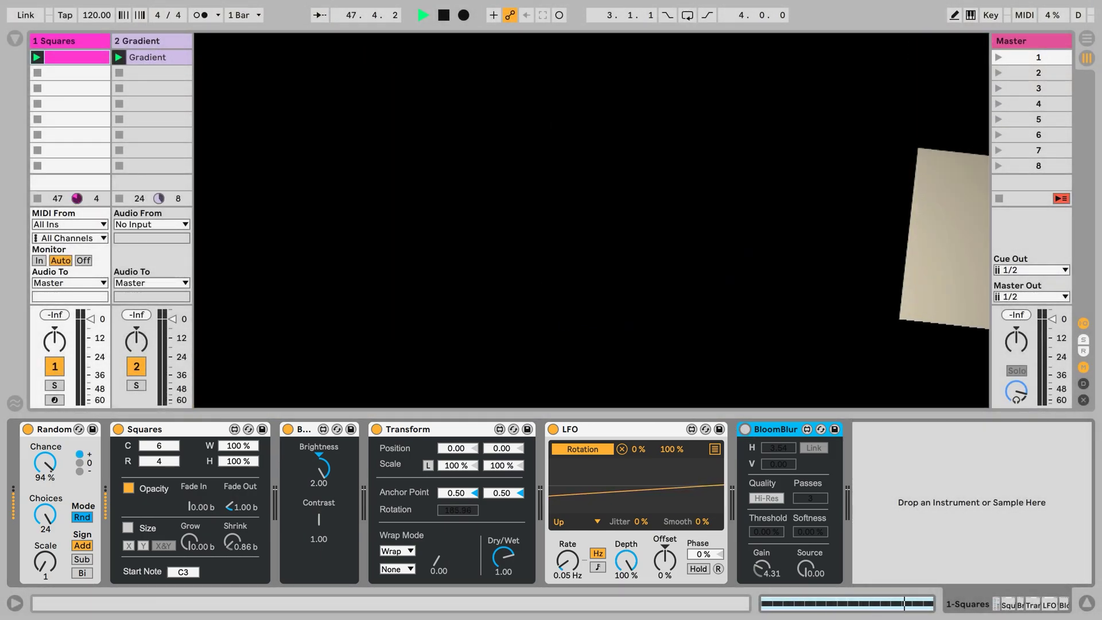
# Solo the Gradient track and briefly bypass its Properties device to compare the raw gradient with the Mask result
pyautogui.click(153, 39)
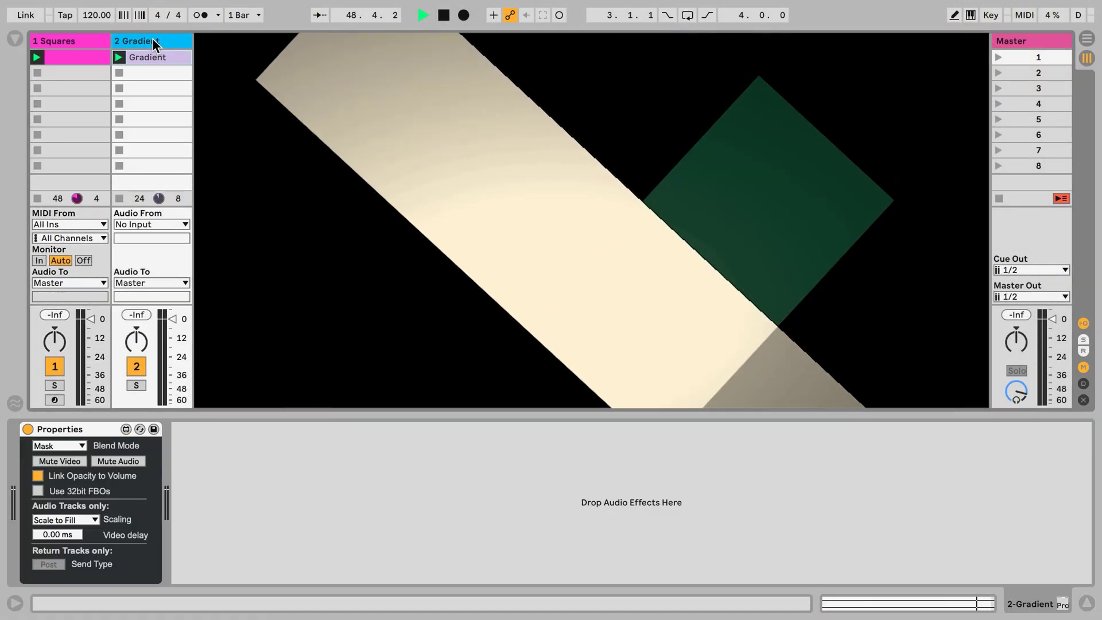
pyautogui.click(128, 385)
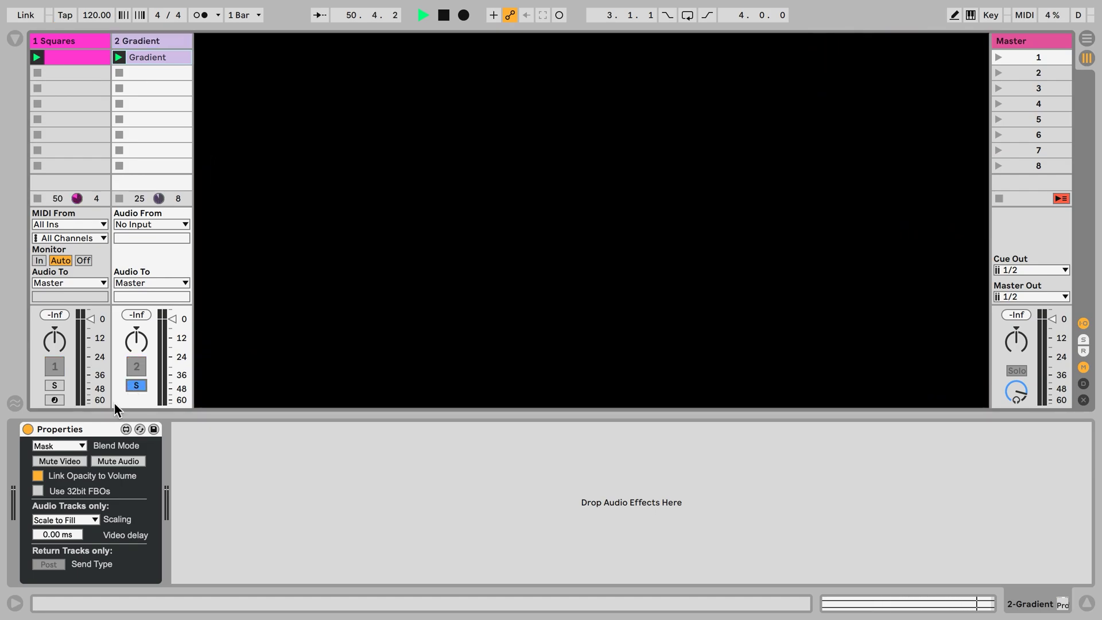
pyautogui.click(27, 429)
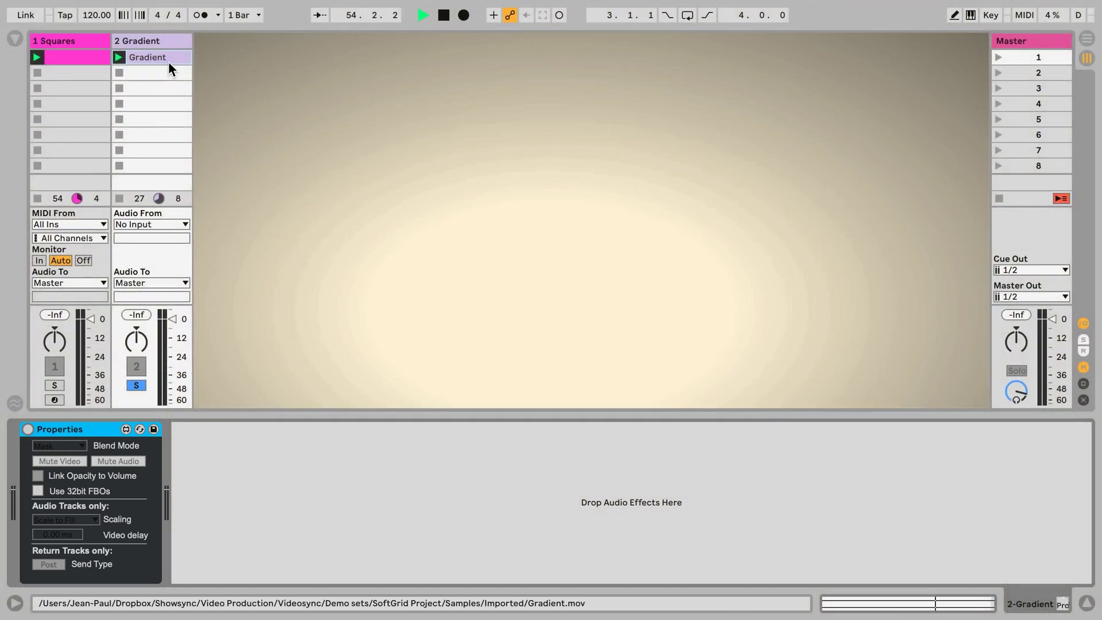
pyautogui.click(168, 60)
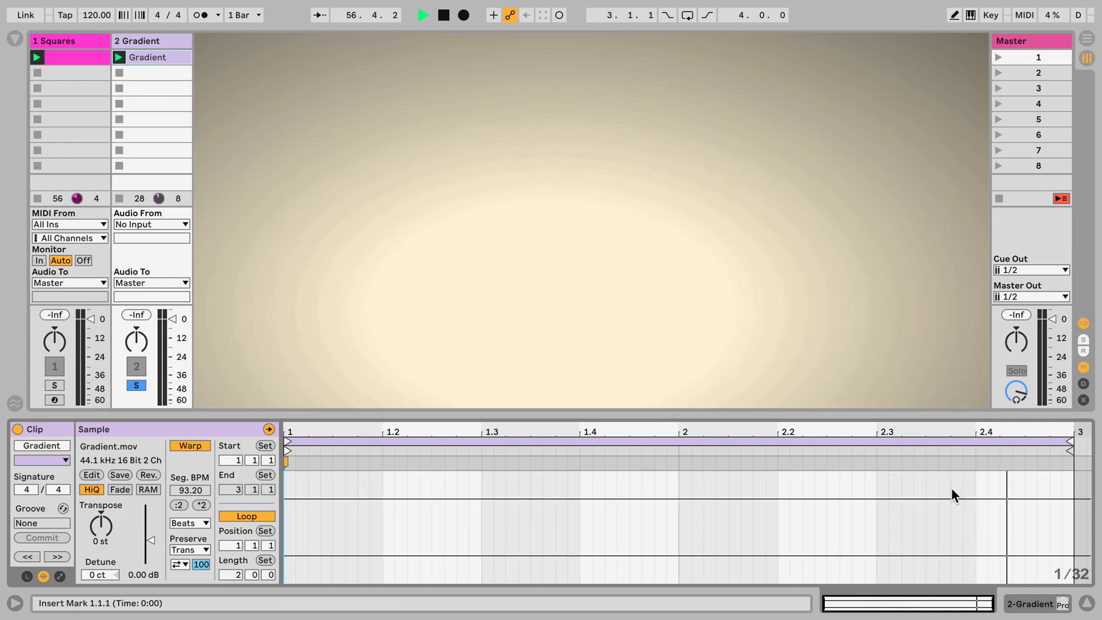
pyautogui.click(1045, 606)
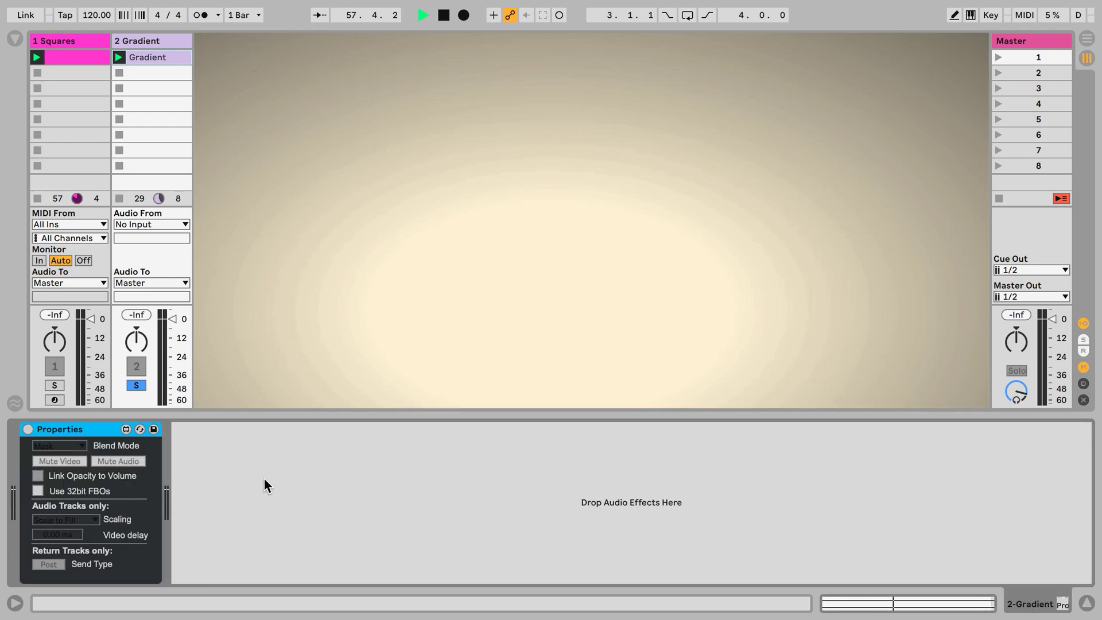
pyautogui.click(27, 430)
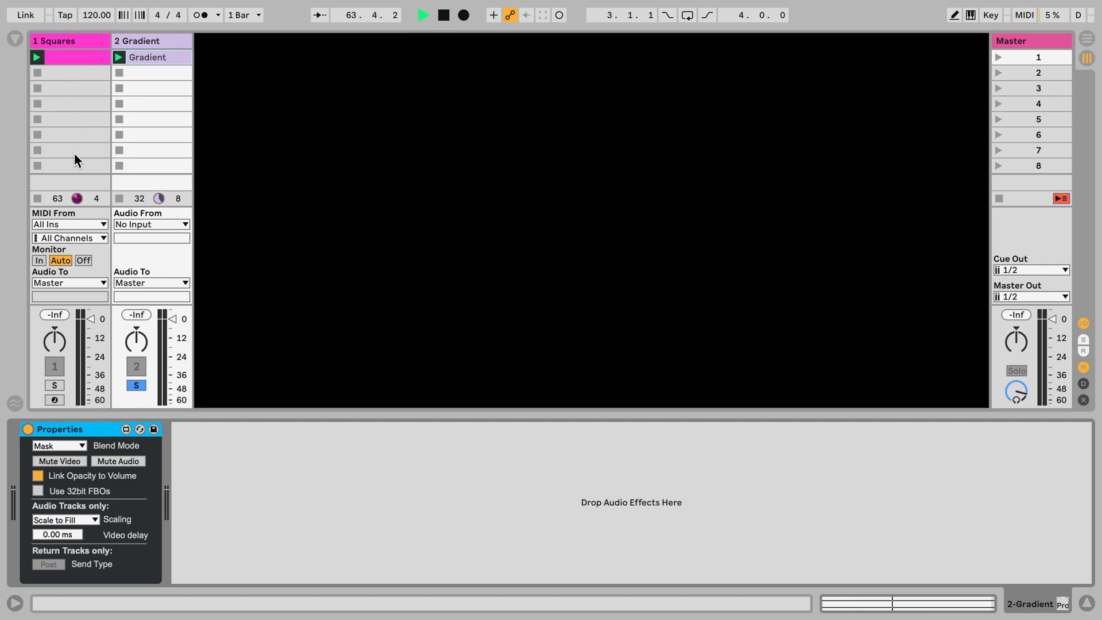
# Unsolo the Gradient track and show the Master track's Brightness and ColorControl devices
pyautogui.click(134, 386)
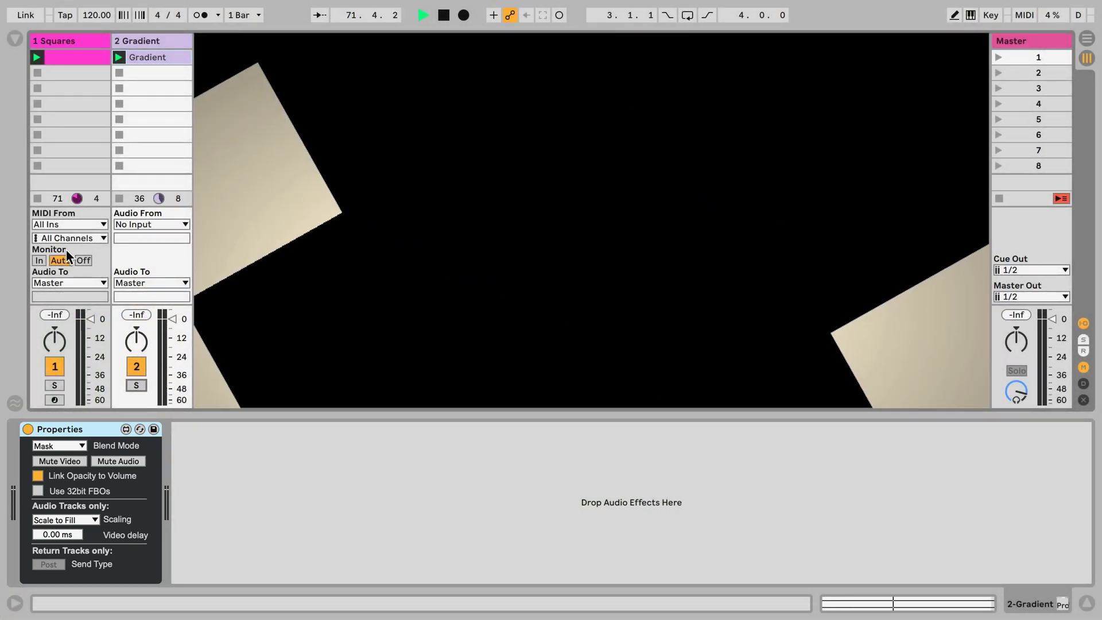
pyautogui.click(1046, 44)
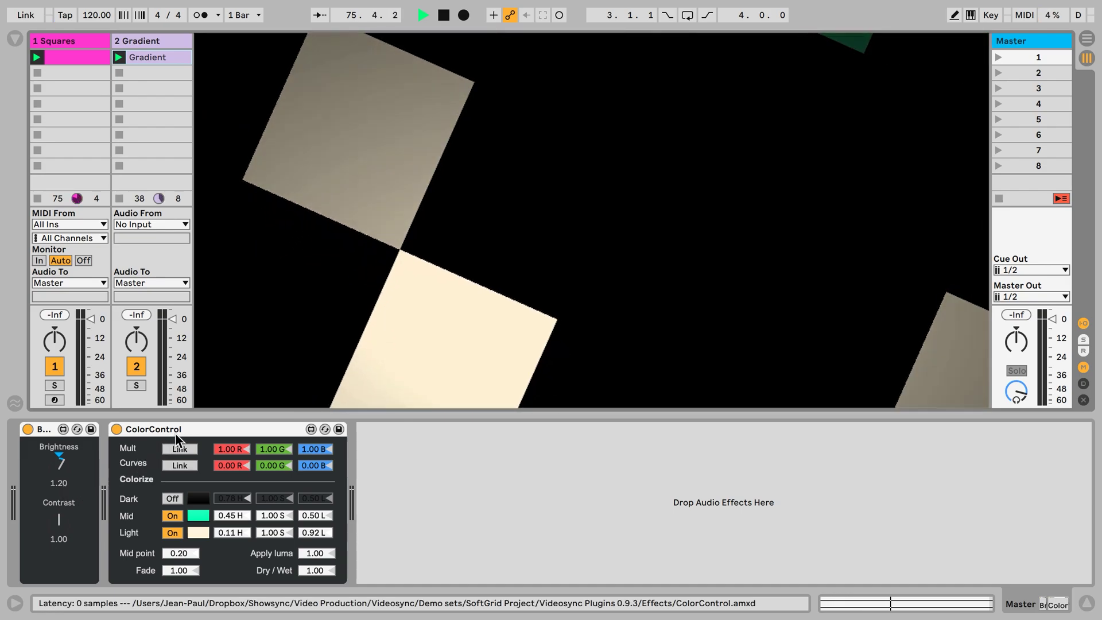
# Select the ColorControl device on the Master track
pyautogui.click(175, 434)
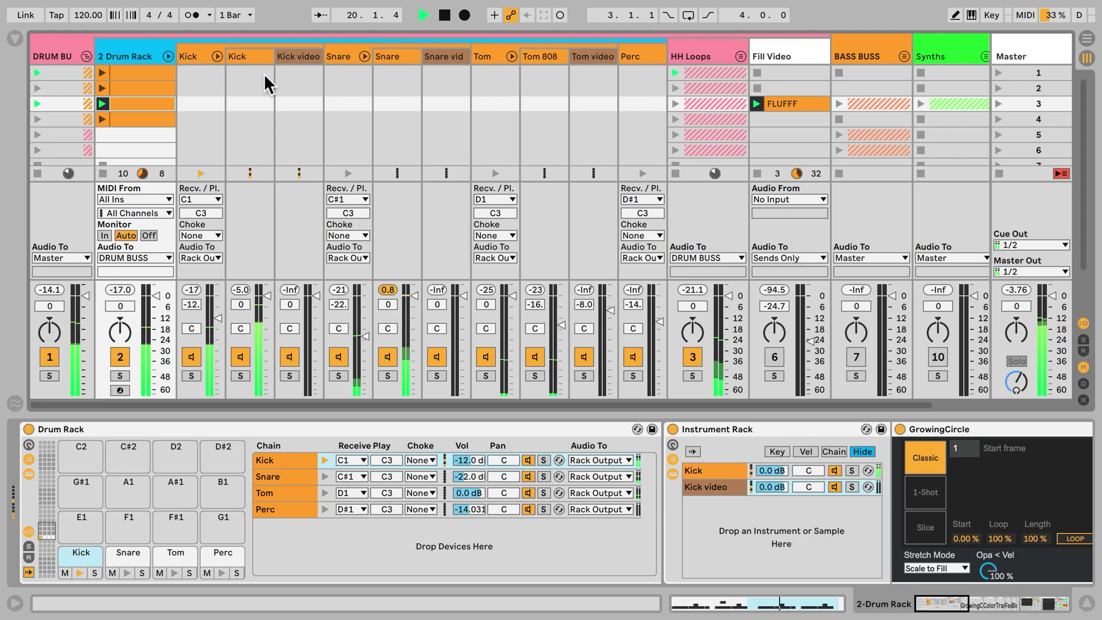
# Show the Kick track's Drum Rack and select its Kick video chain
pyautogui.click(204, 60)
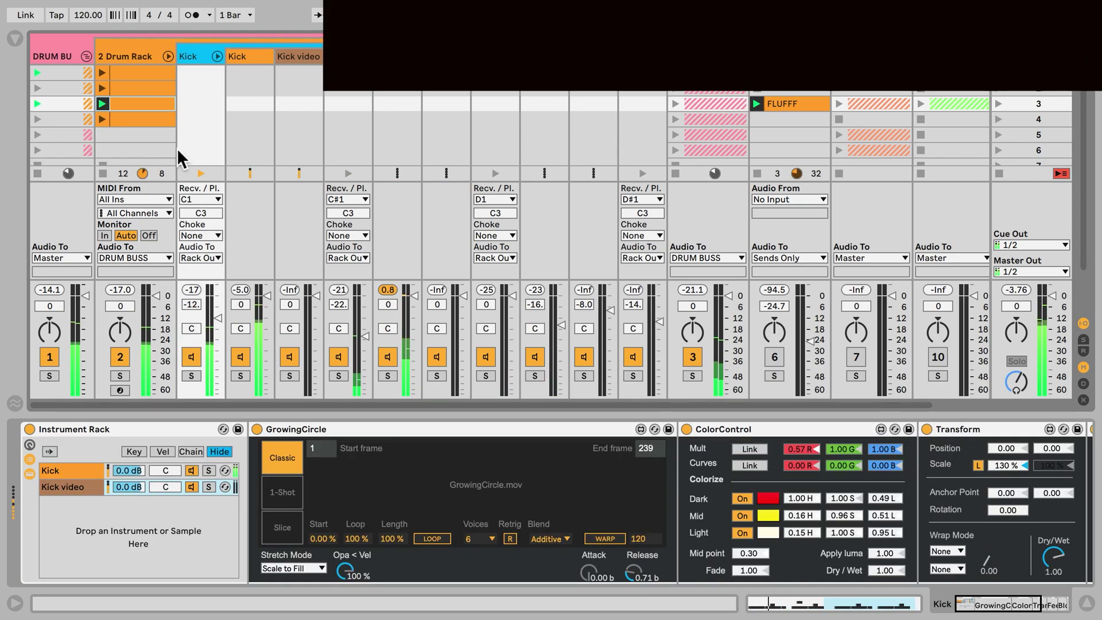
pyautogui.click(94, 469)
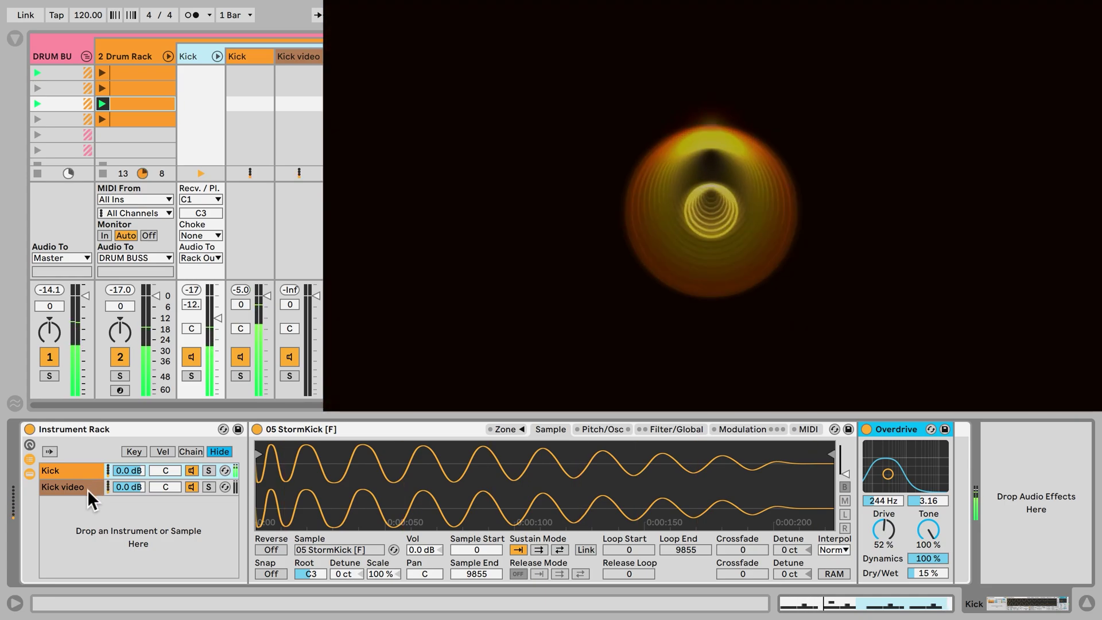
pyautogui.click(87, 489)
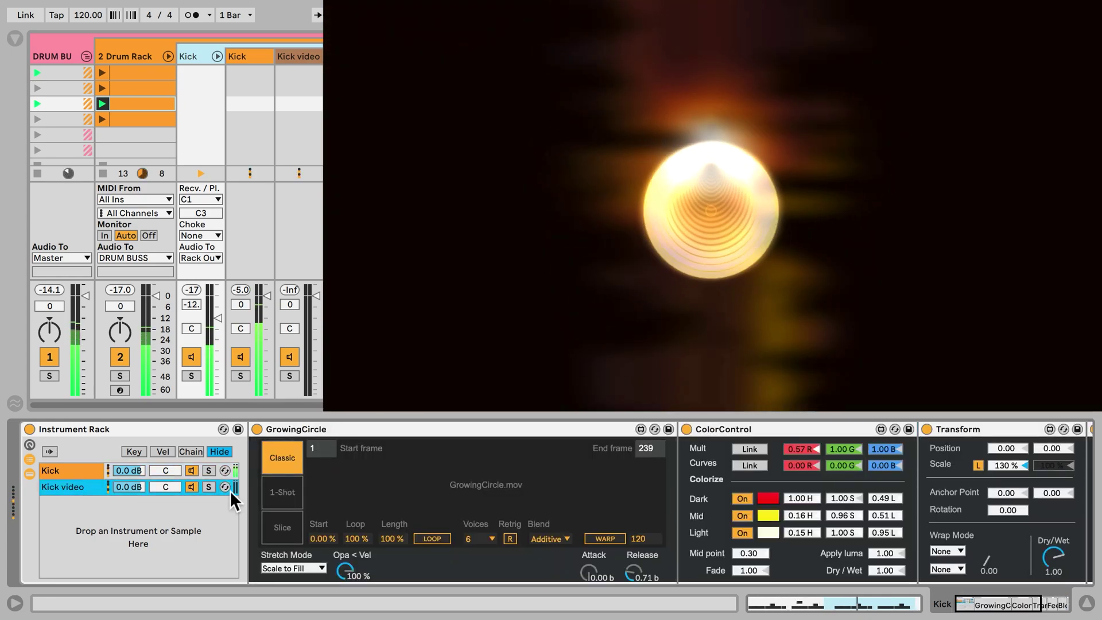
# Switch off BloomBlur, Feedback, Transform and ColorControl, then solo the Kick track
pyautogui.hscroll(8, 712, 460)
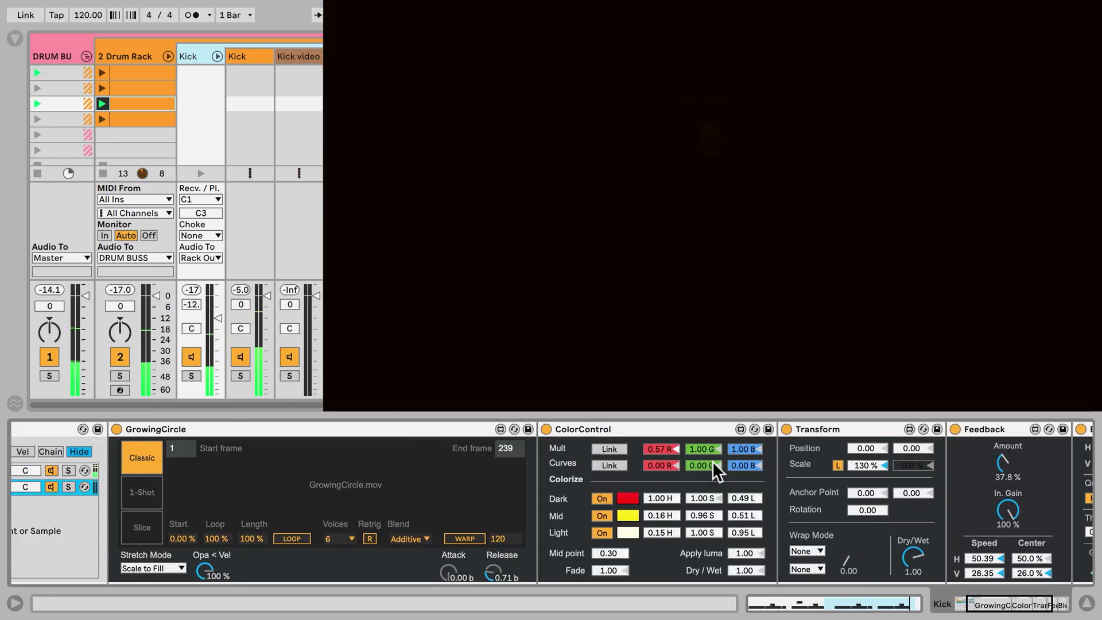
pyautogui.click(983, 429)
pyautogui.click(857, 429)
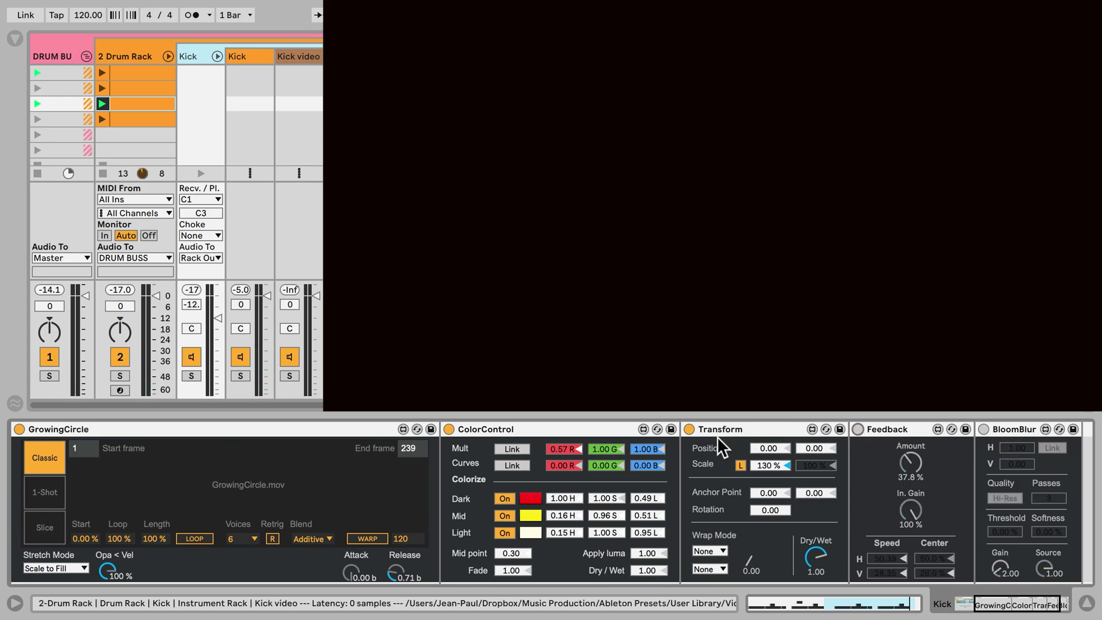
pyautogui.click(689, 429)
pyautogui.click(449, 429)
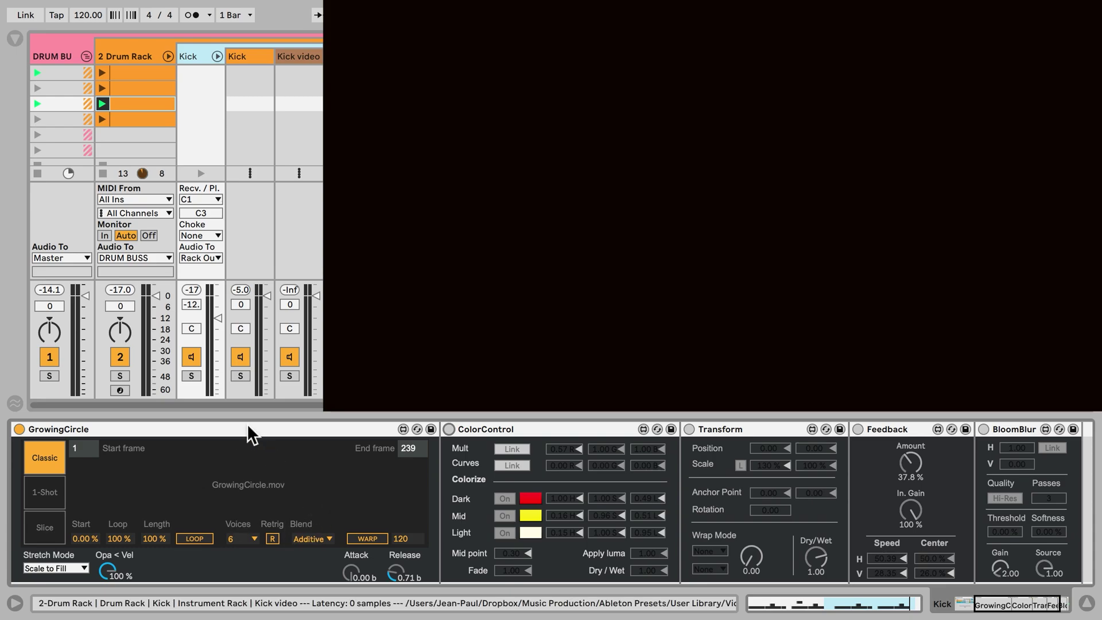
pyautogui.click(191, 376)
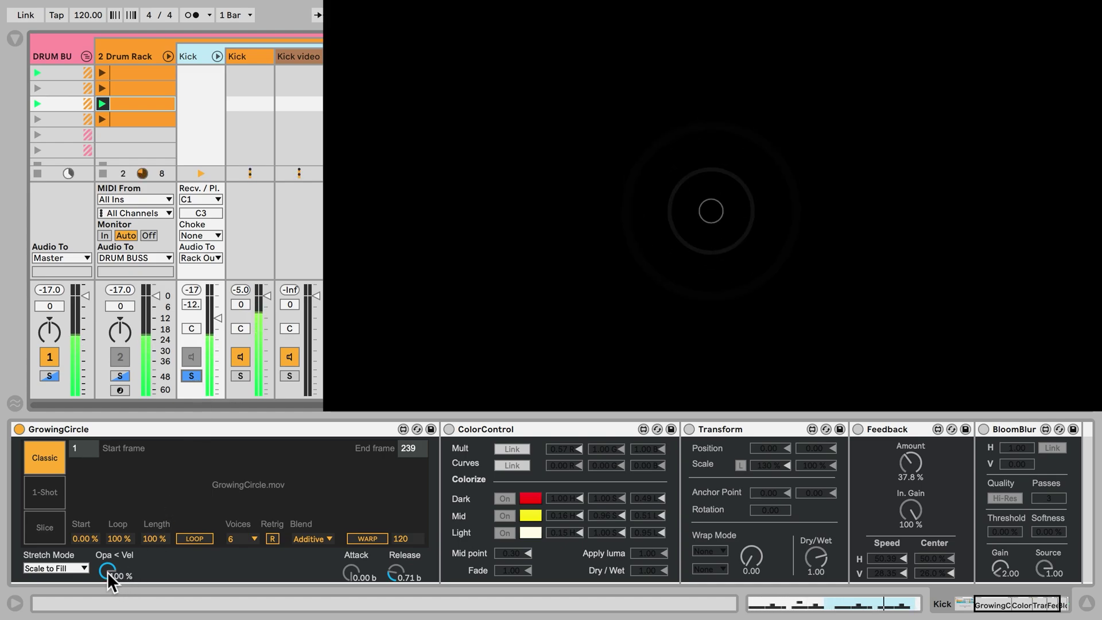
pyautogui.doubleClick(156, 110)
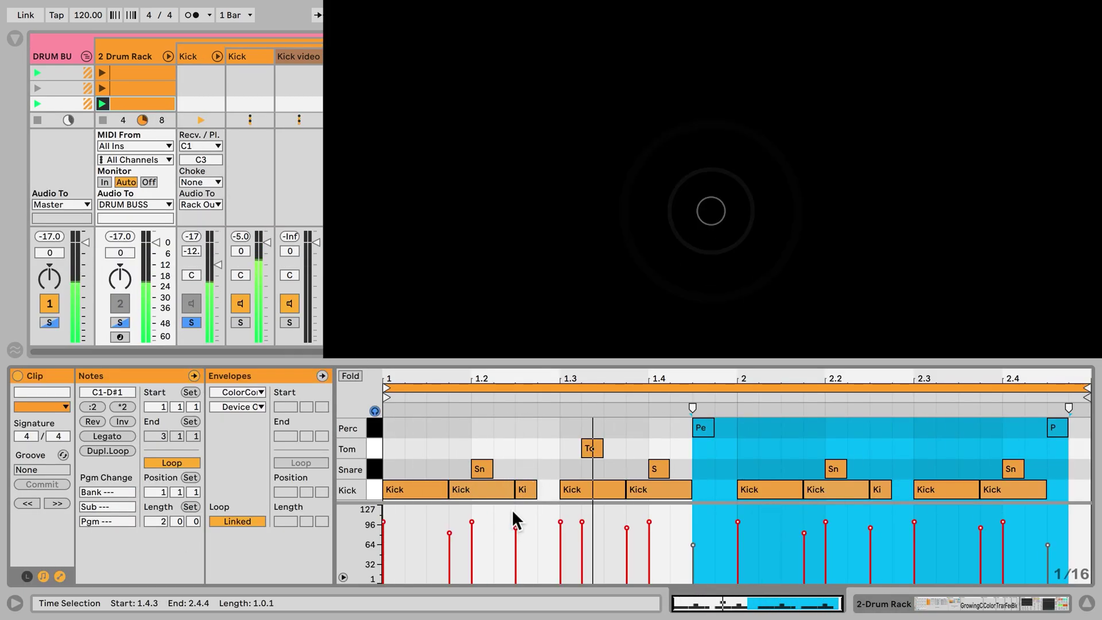
pyautogui.click(895, 604)
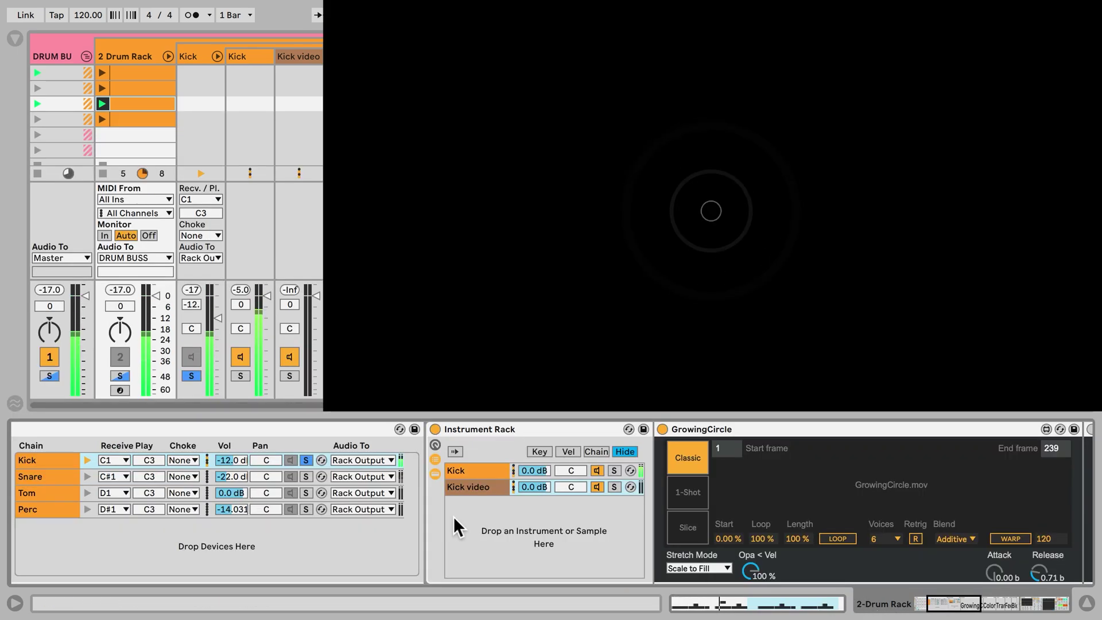
# Re-enable ColorControl, Transform and Feedback on the Kick video chain
pyautogui.hscroll(8, 588, 520)
pyautogui.hscroll(3, 687, 557)
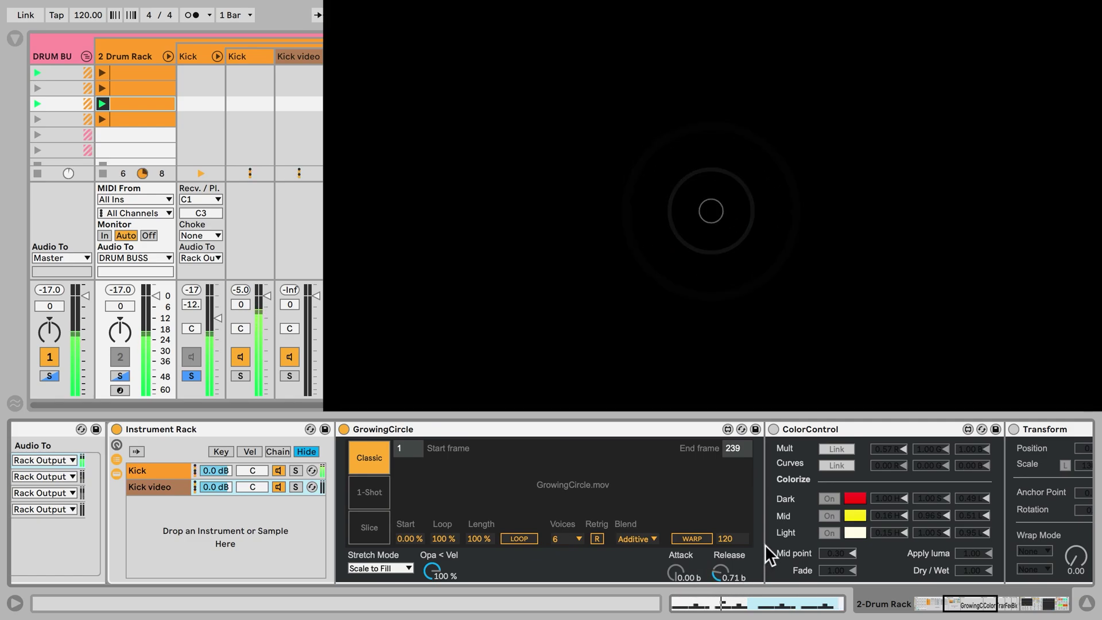
pyautogui.hscroll(2, 763, 543)
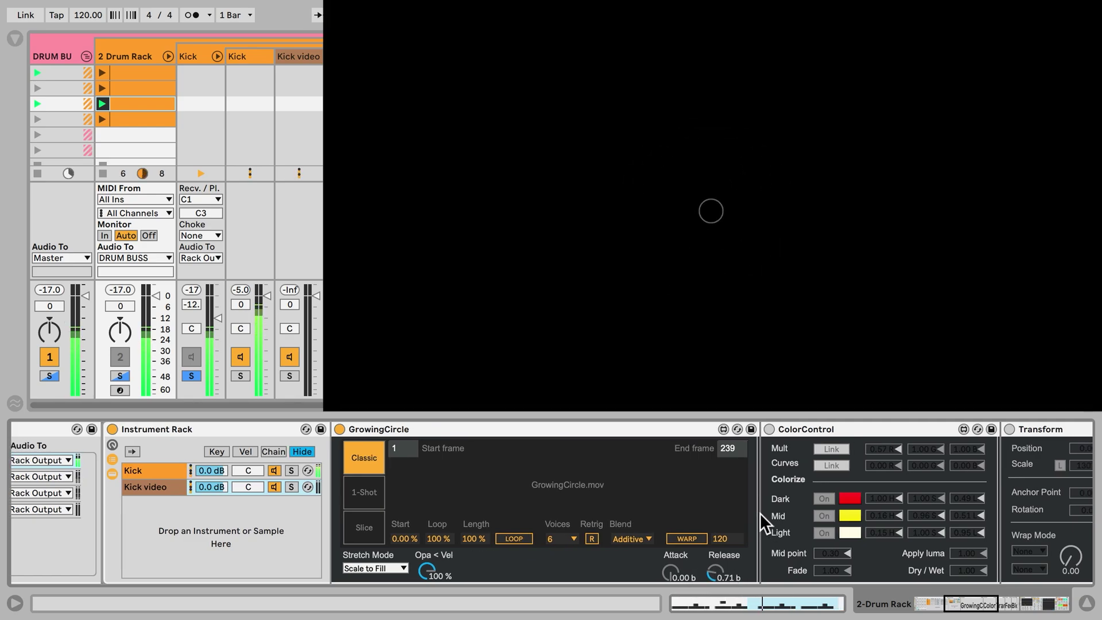
pyautogui.click(766, 429)
pyautogui.hscroll(8, 759, 463)
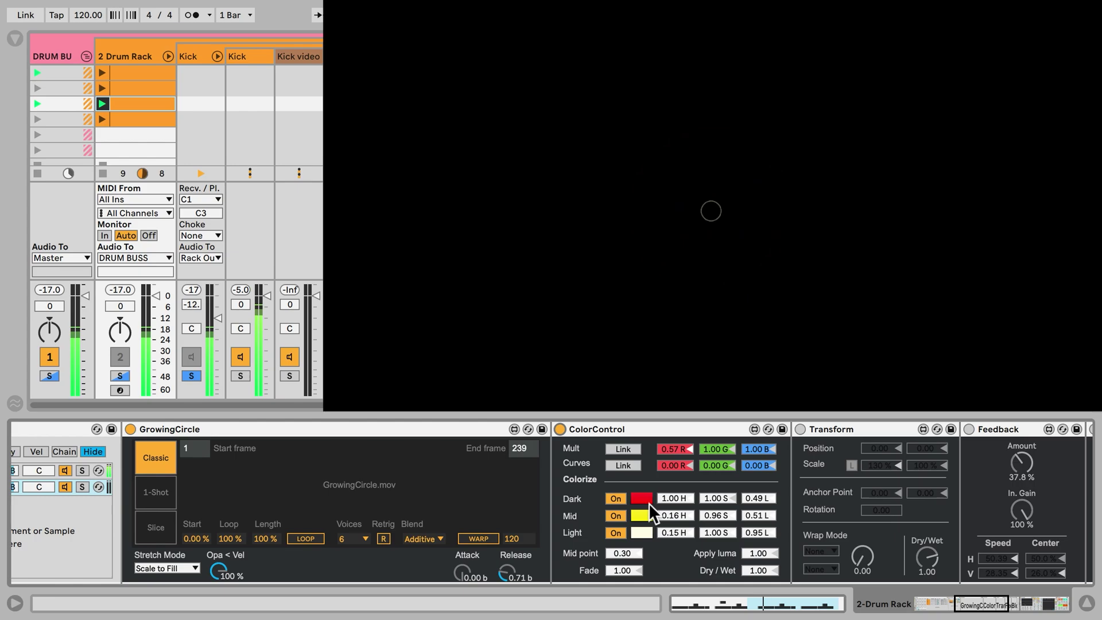
pyautogui.hscroll(1, 656, 501)
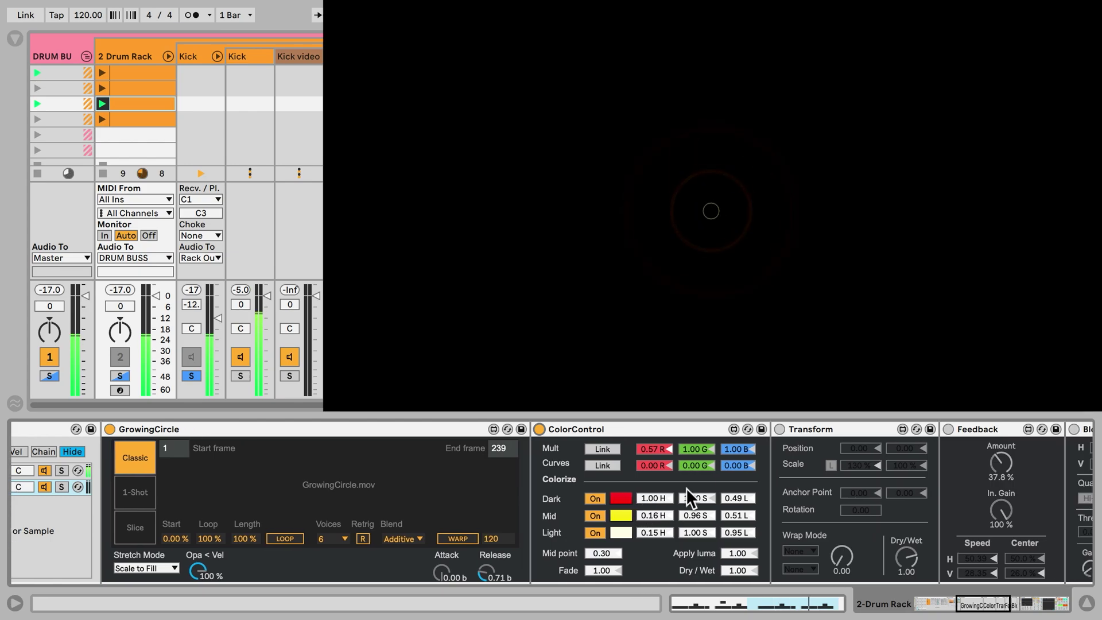
pyautogui.click(779, 429)
pyautogui.hscroll(10, 787, 447)
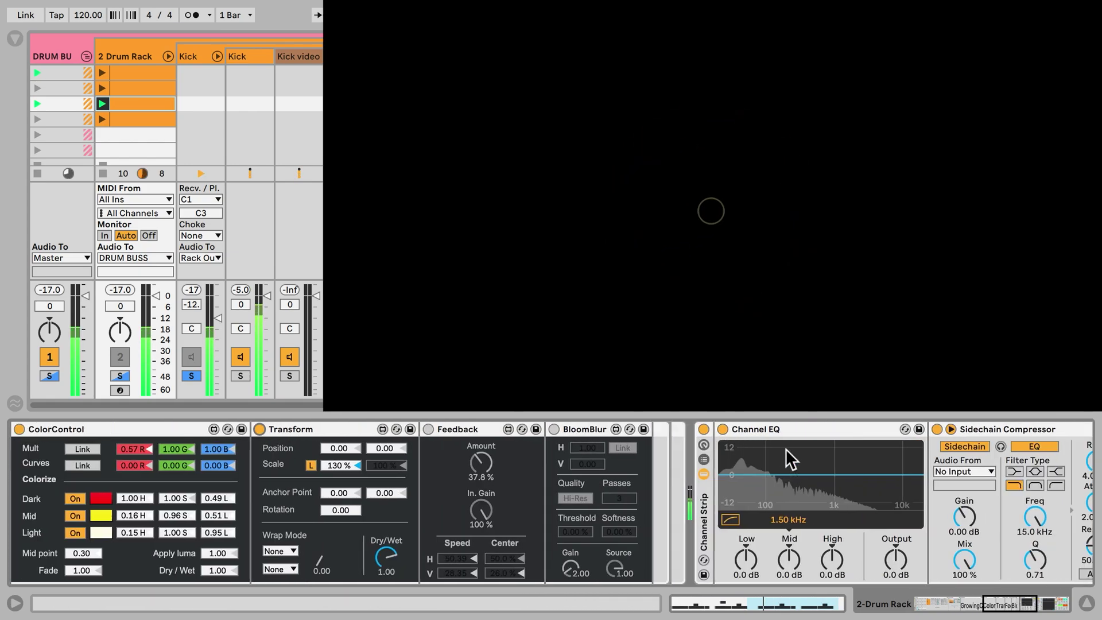
pyautogui.hscroll(3, 785, 449)
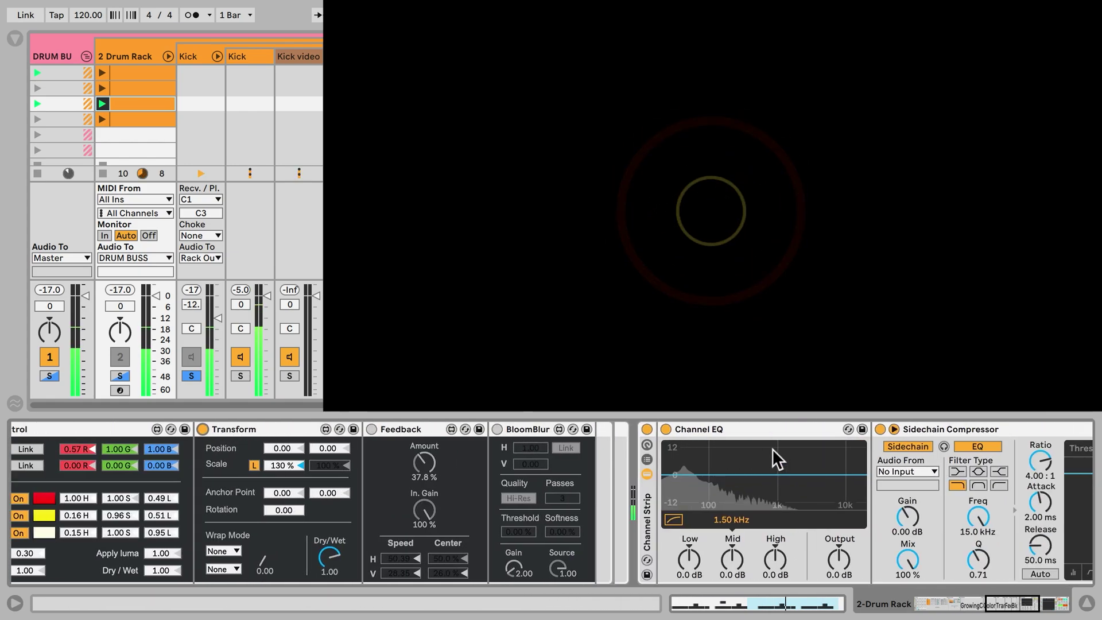
pyautogui.click(371, 430)
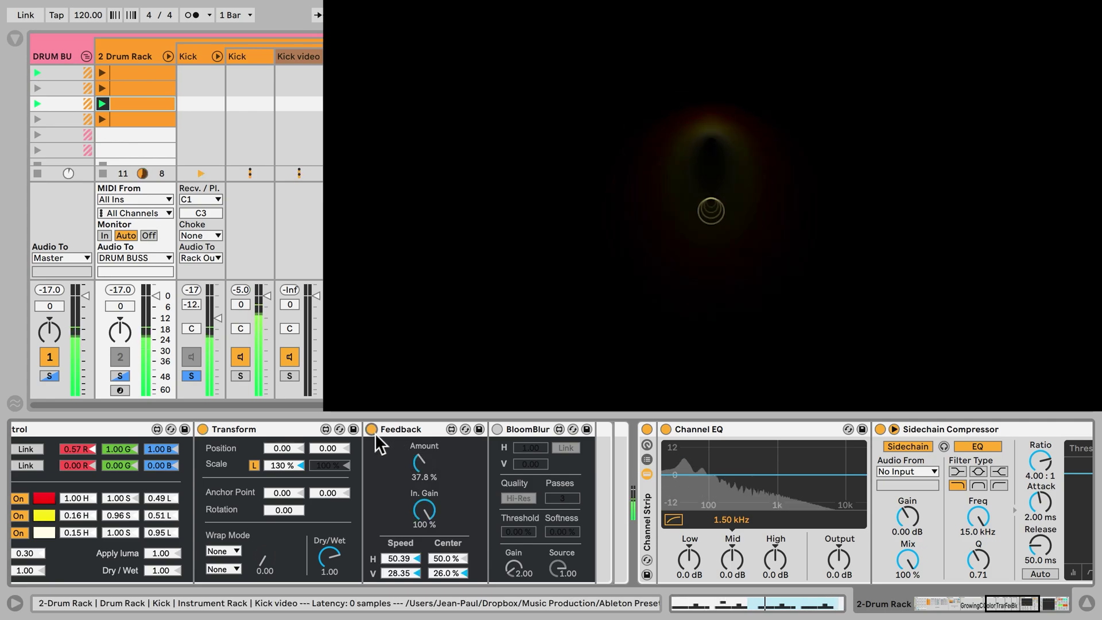
pyautogui.click(499, 430)
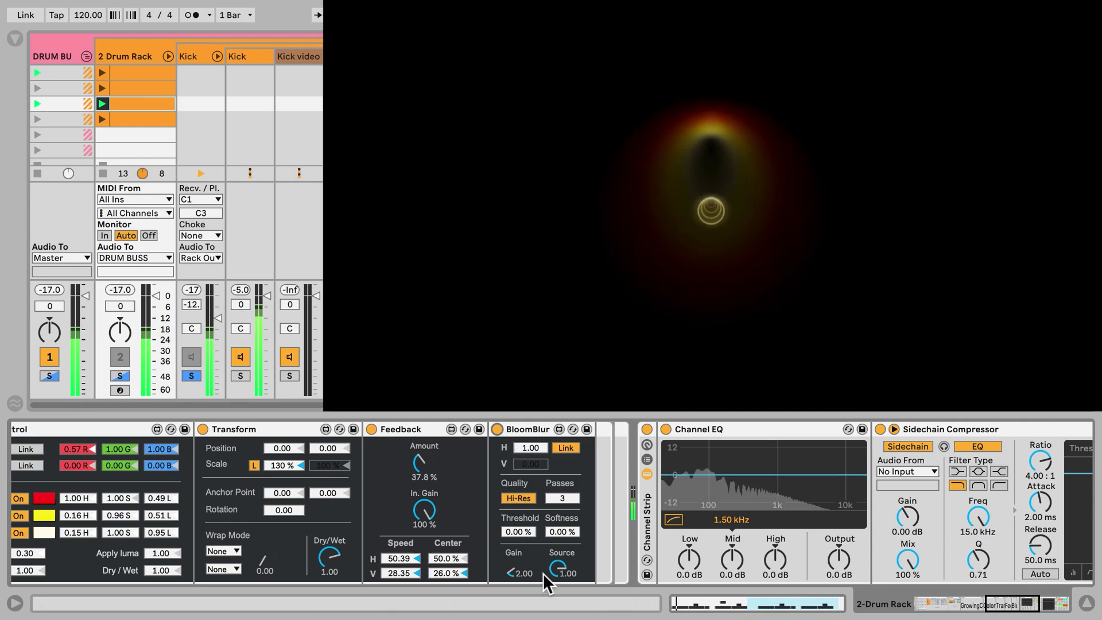
pyautogui.moveTo(562, 570); pyautogui.dragTo(562, 608)
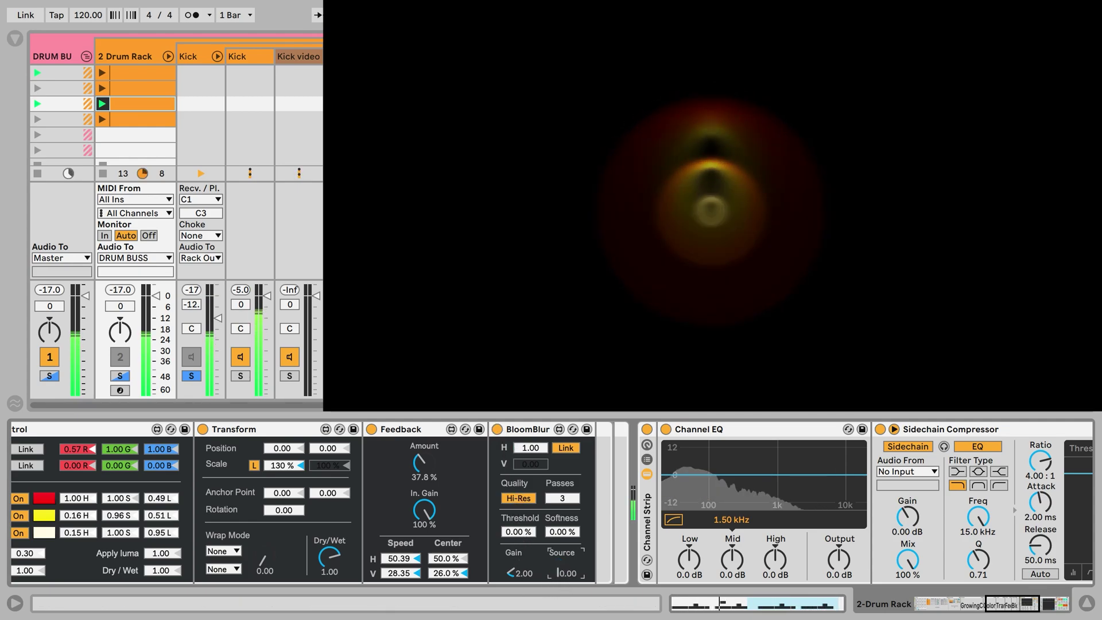
pyautogui.click(522, 570)
pyautogui.moveTo(521, 570); pyautogui.dragTo(525, 582)
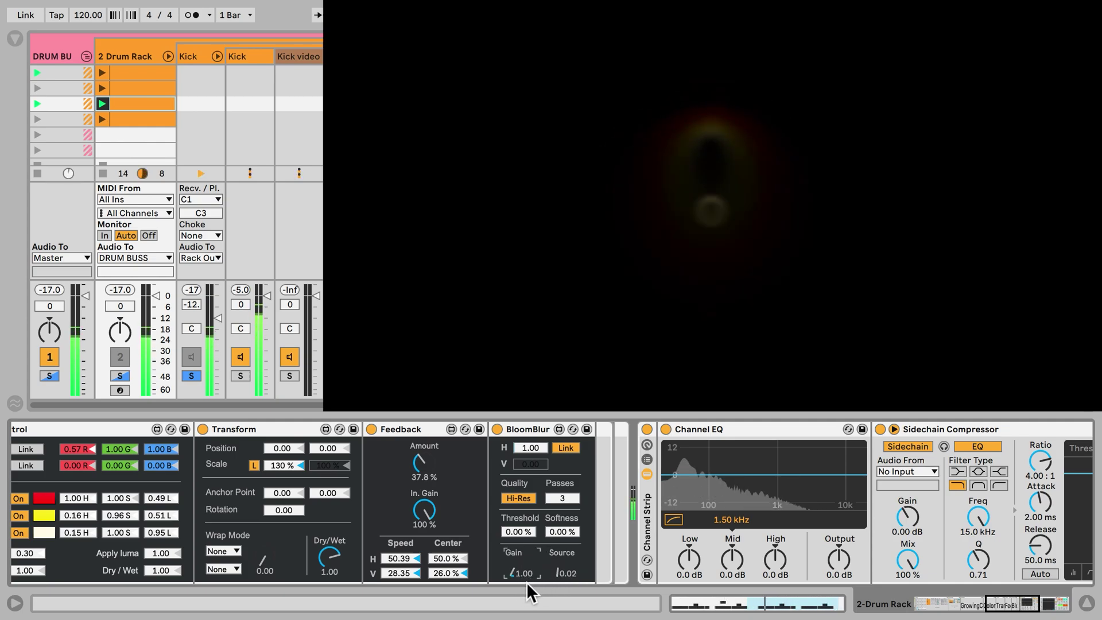
pyautogui.write('2')
pyautogui.press('Return')
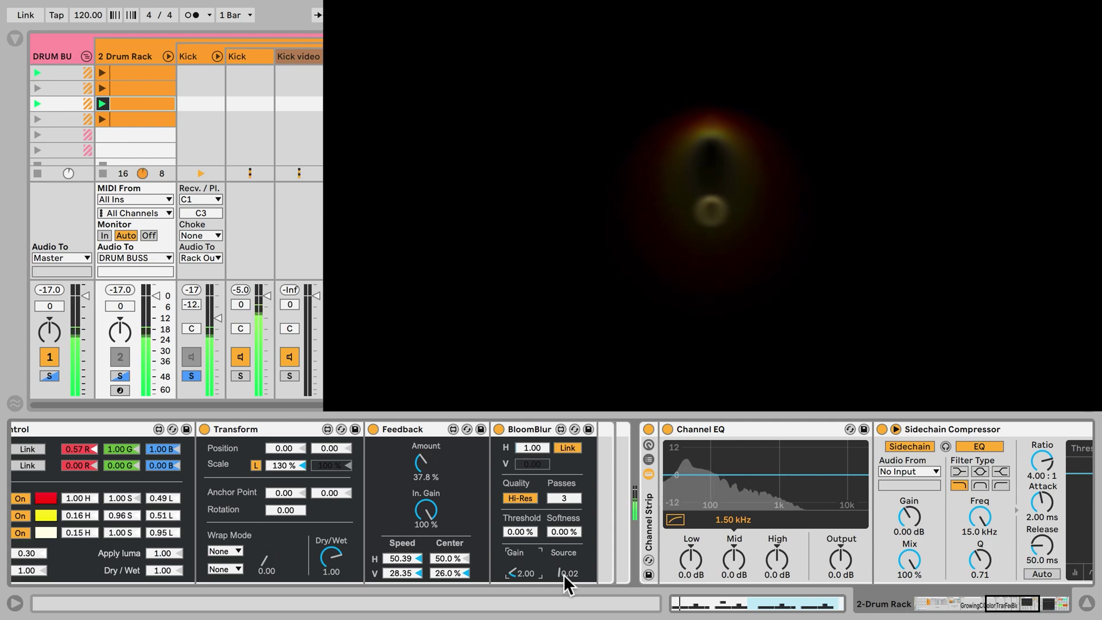
pyautogui.moveTo(563, 574); pyautogui.dragTo(563, 565)
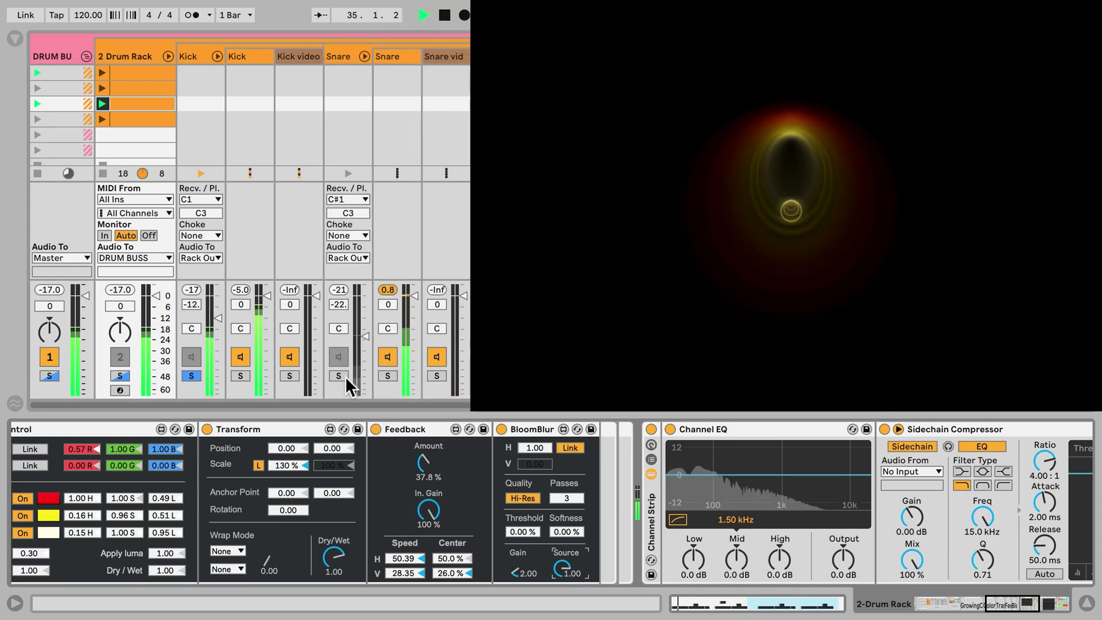
# Solo the Snare track and display the devices on its Instrument Rack's Snare video chain
pyautogui.click(339, 376)
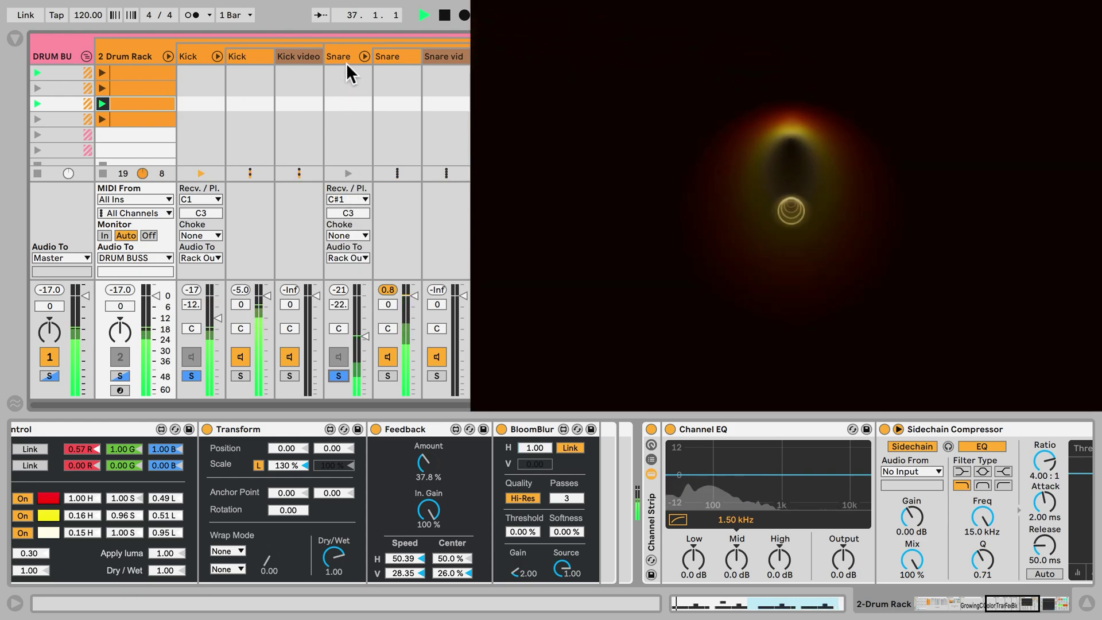
pyautogui.click(346, 58)
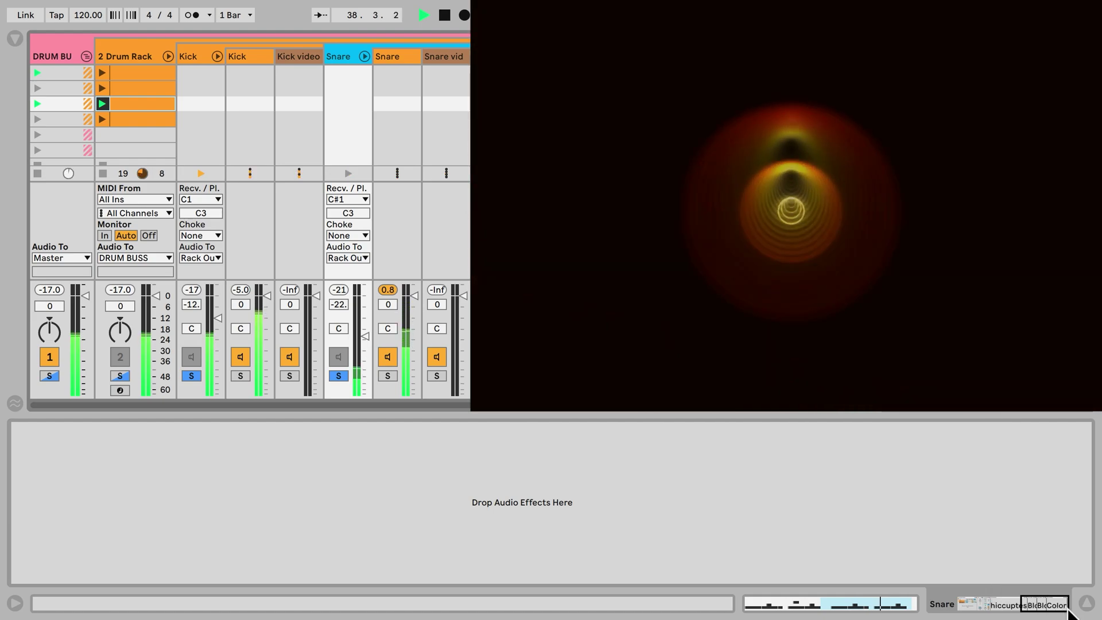
pyautogui.click(988, 610)
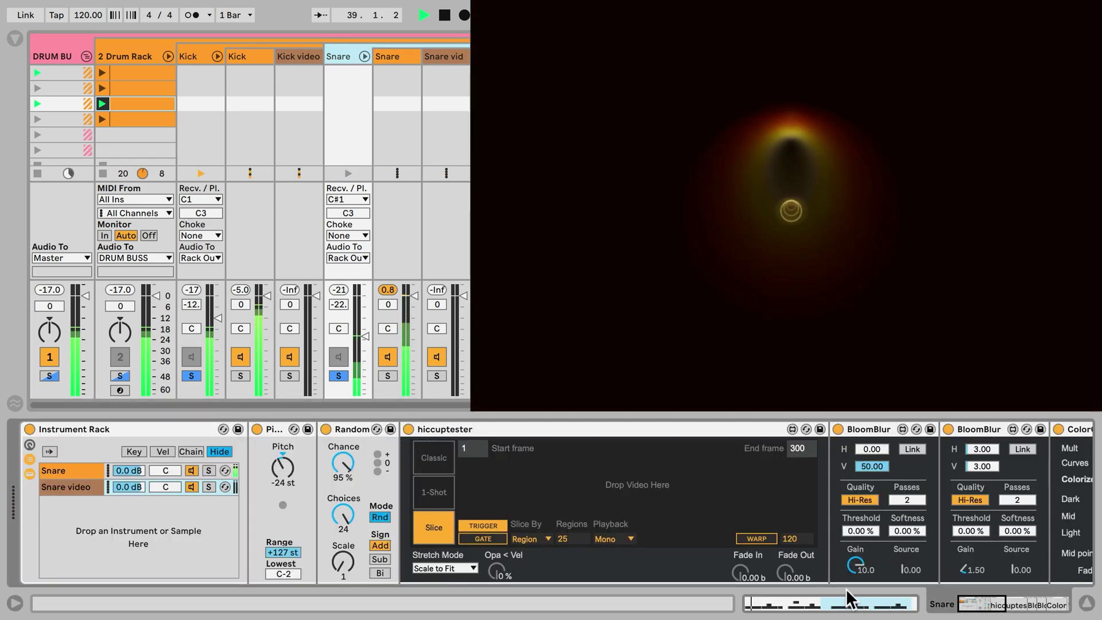
pyautogui.click(83, 469)
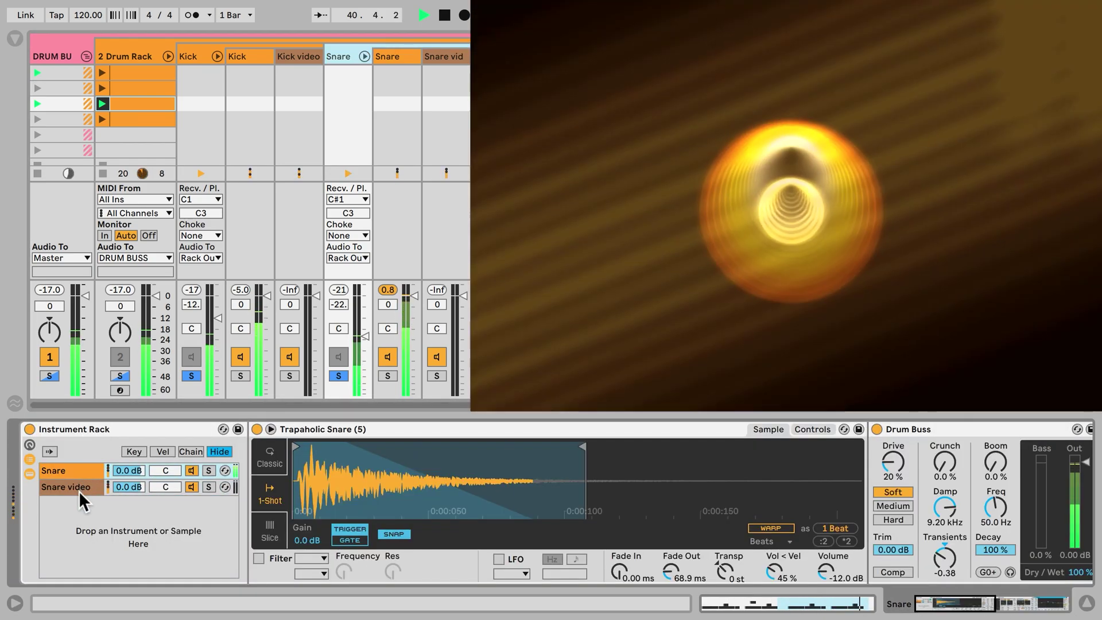
pyautogui.click(78, 489)
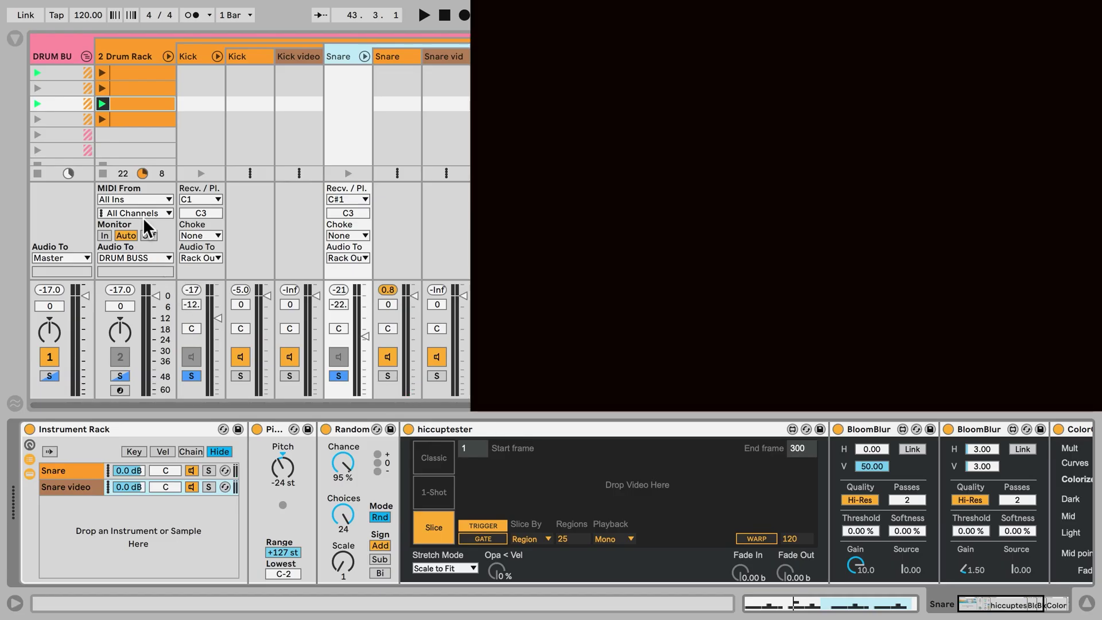
# Load hiccuptester.mov into the Snare video player and start playback
pyautogui.click(17, 41)
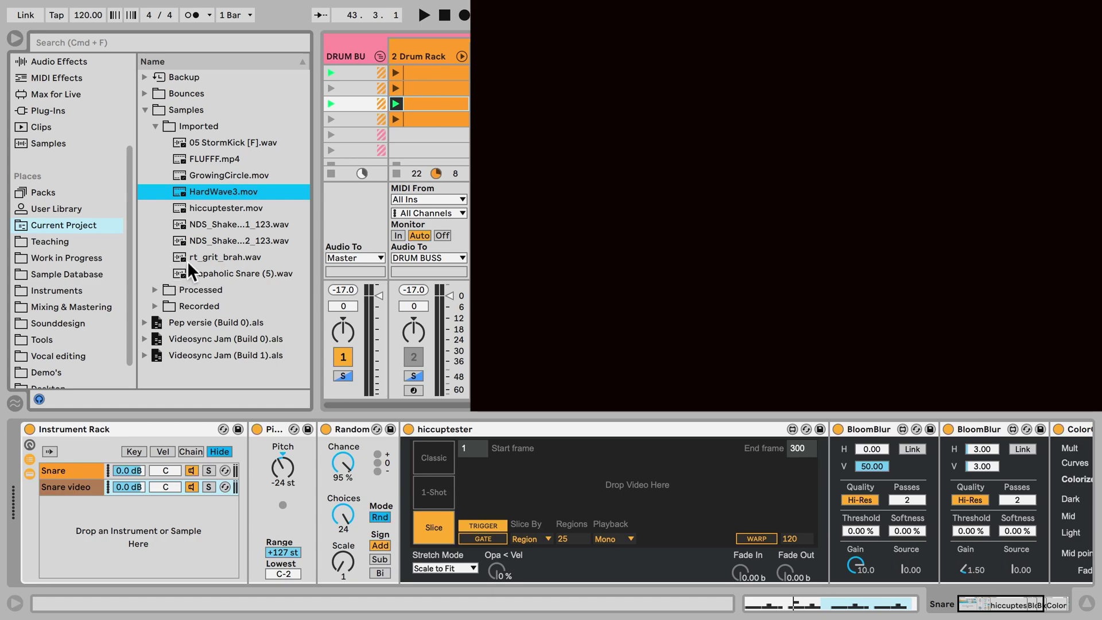
pyautogui.moveTo(220, 210); pyautogui.dragTo(459, 459)
pyautogui.press('super+alt+b')
pyautogui.press('space')
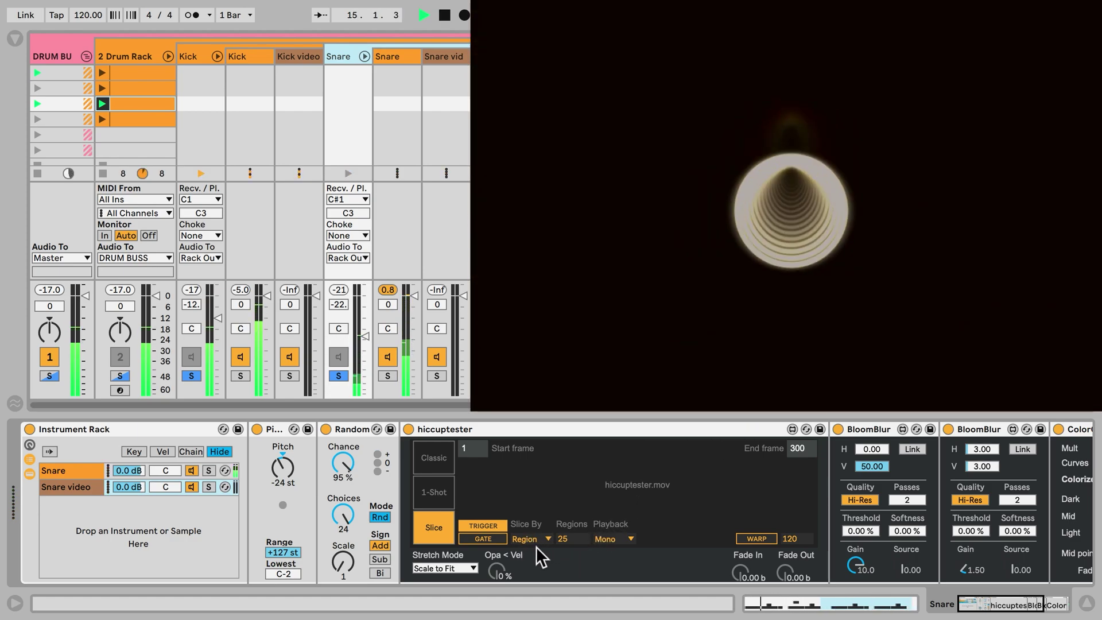
# Bypass both BloomBlur devices and the ColorControl on the Snare video chain
pyautogui.hscroll(1, 532, 546)
pyautogui.hscroll(5, 534, 546)
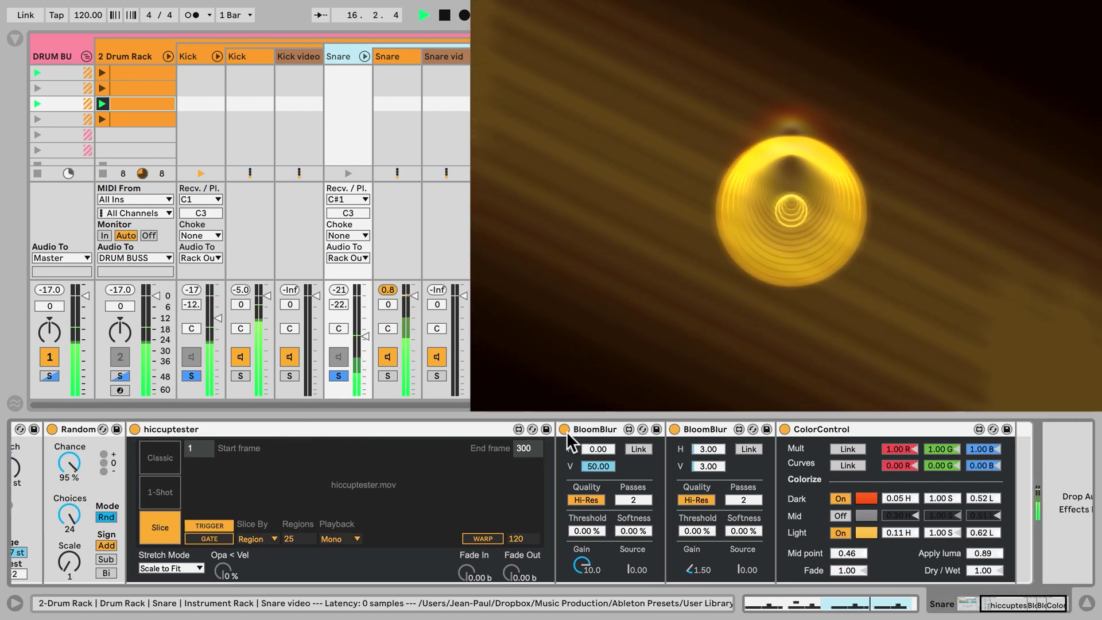
pyautogui.click(565, 429)
pyautogui.click(675, 429)
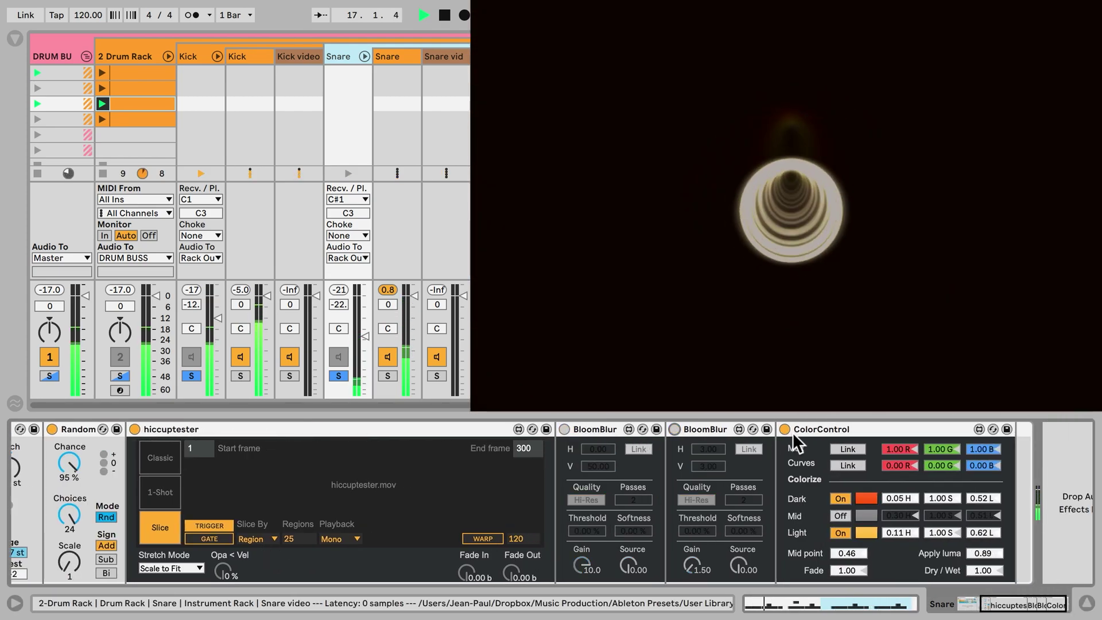
pyautogui.click(785, 429)
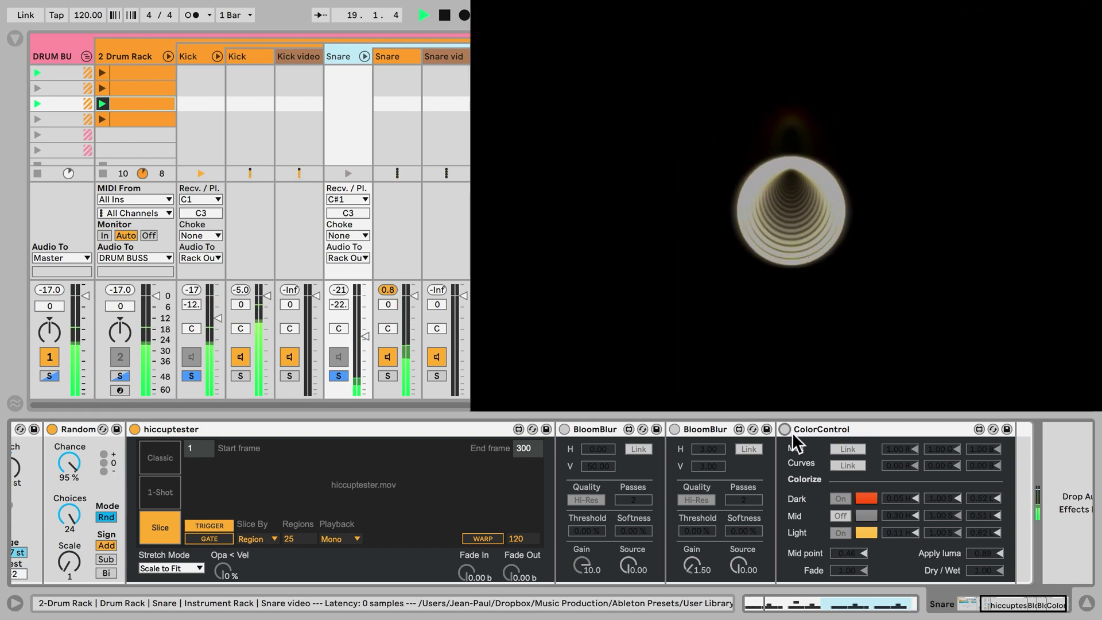
# Re-enable the first BloomBlur with Gain at 10.0, then the second BloomBlur and ColorControl
pyautogui.click(564, 430)
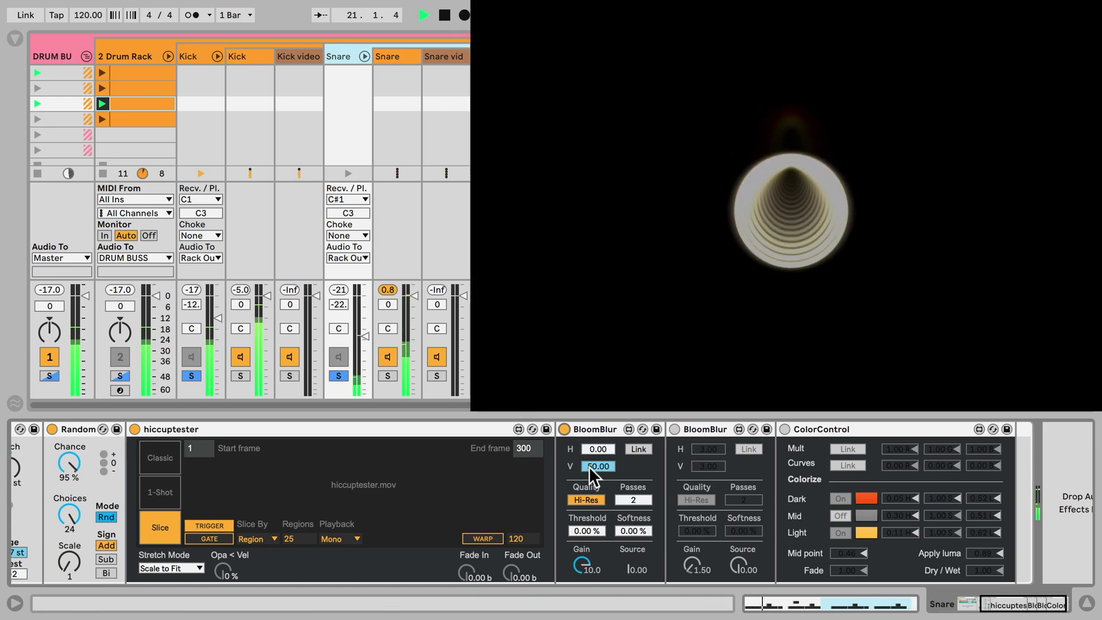
pyautogui.moveTo(584, 567); pyautogui.dragTo(584, 570)
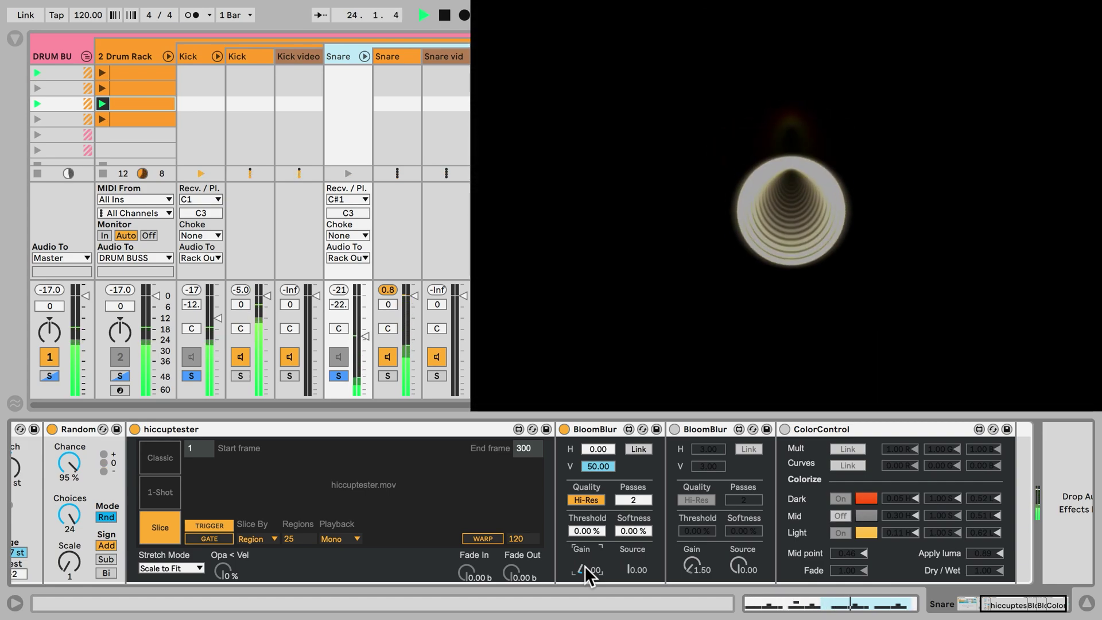
pyautogui.moveTo(584, 566); pyautogui.dragTo(582, 539)
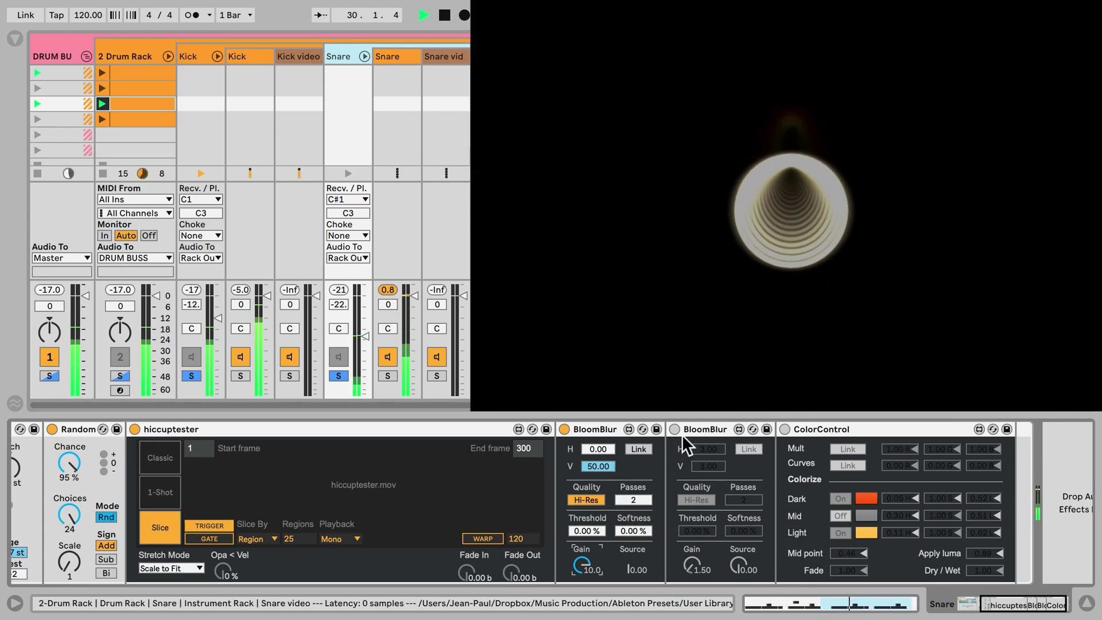
pyautogui.click(675, 430)
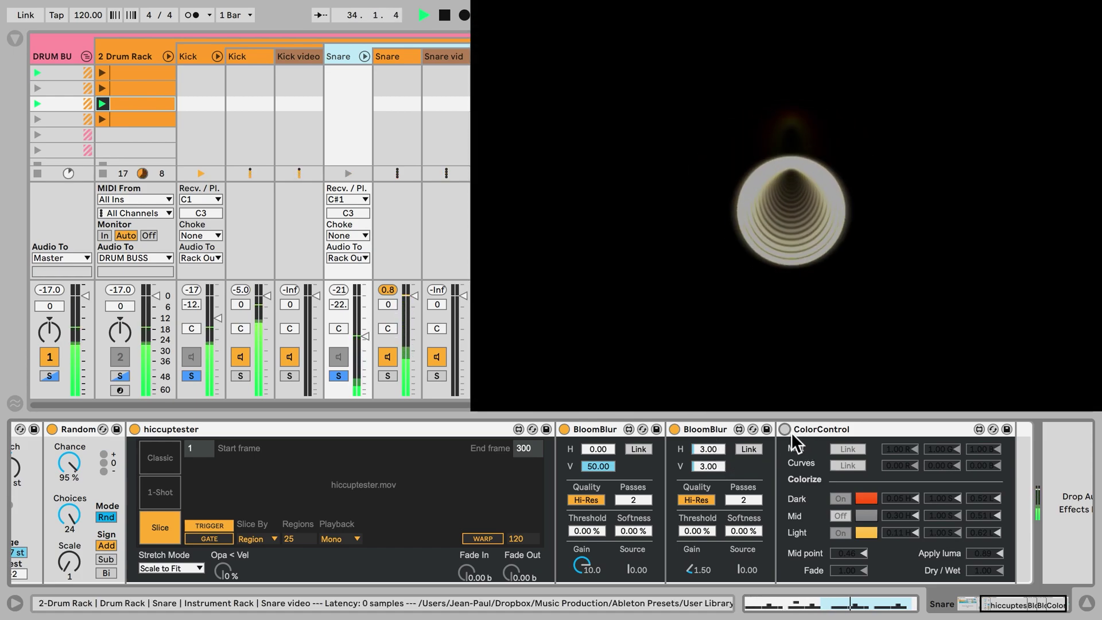
pyautogui.click(791, 432)
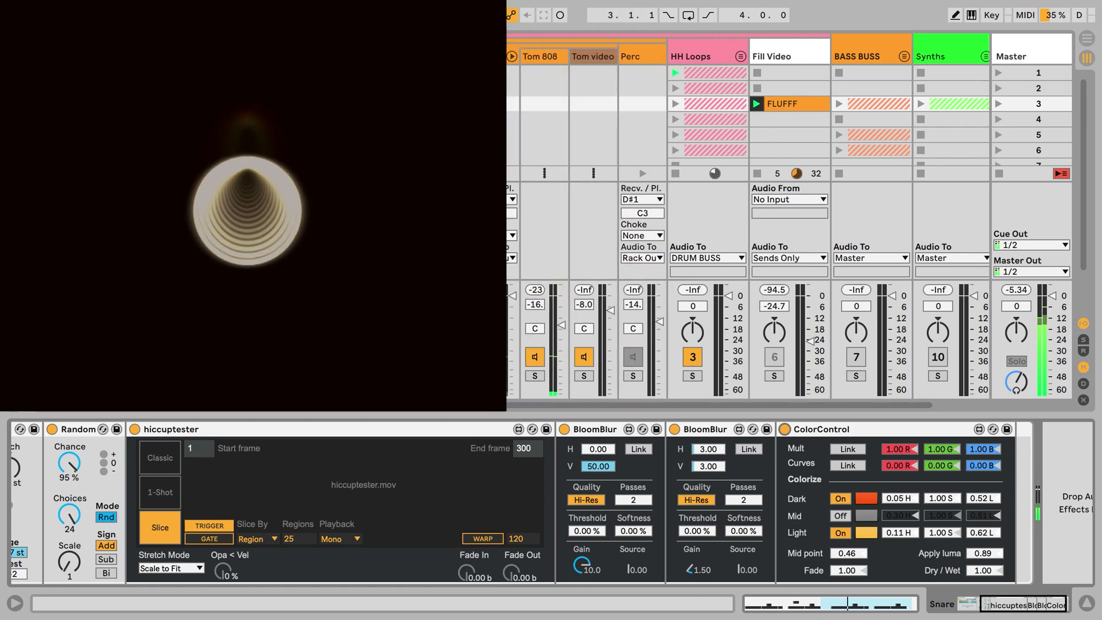
# Solo the Tom track and bypass its Transform, Feedback, Crop, Keyer and BloomBlur effects
pyautogui.click(485, 375)
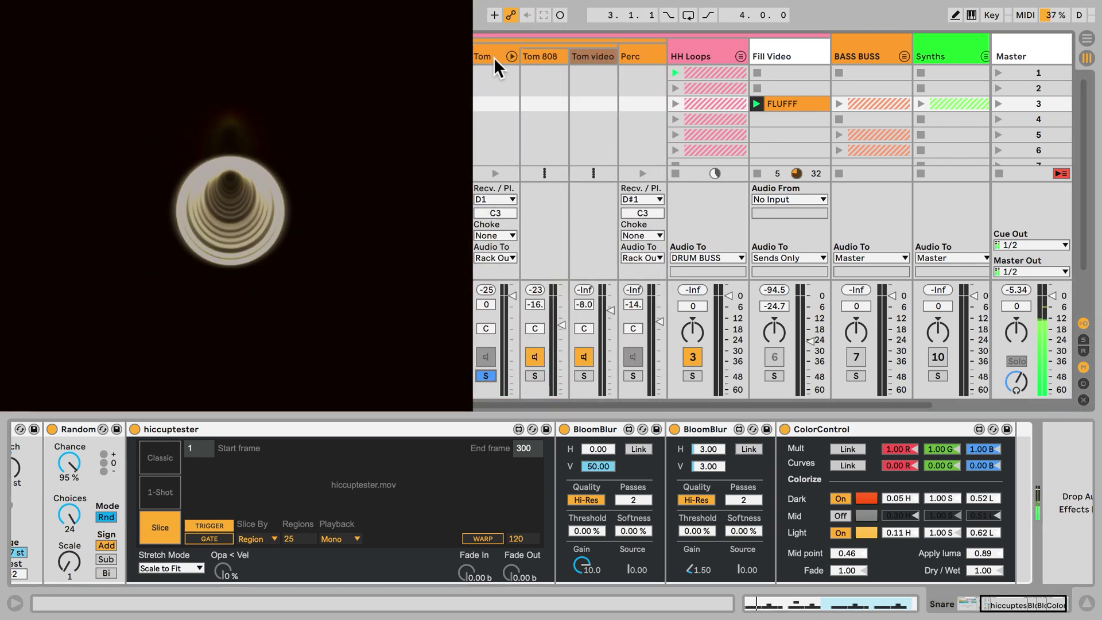
pyautogui.click(493, 57)
pyautogui.hscroll(-5, 653, 542)
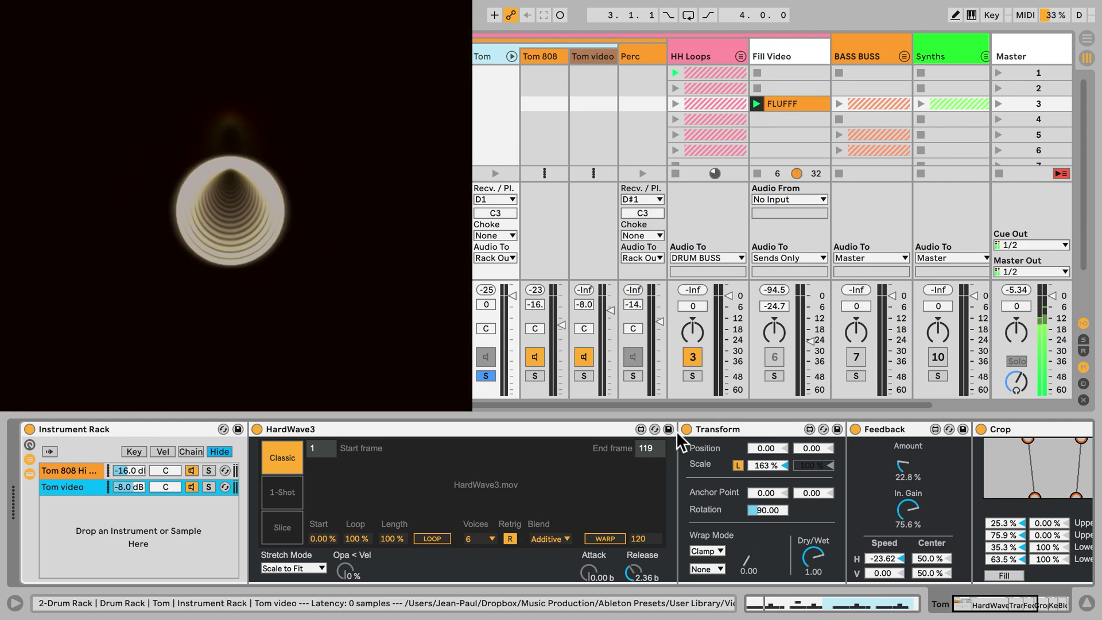
pyautogui.click(686, 428)
pyautogui.click(856, 429)
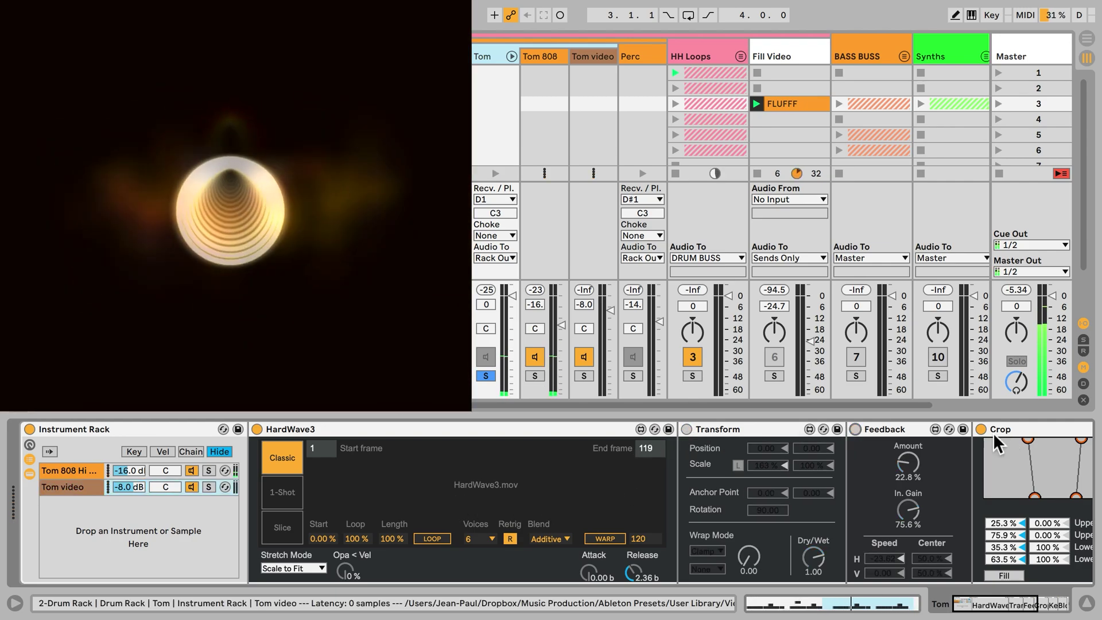
pyautogui.click(981, 429)
pyautogui.hscroll(5, 987, 439)
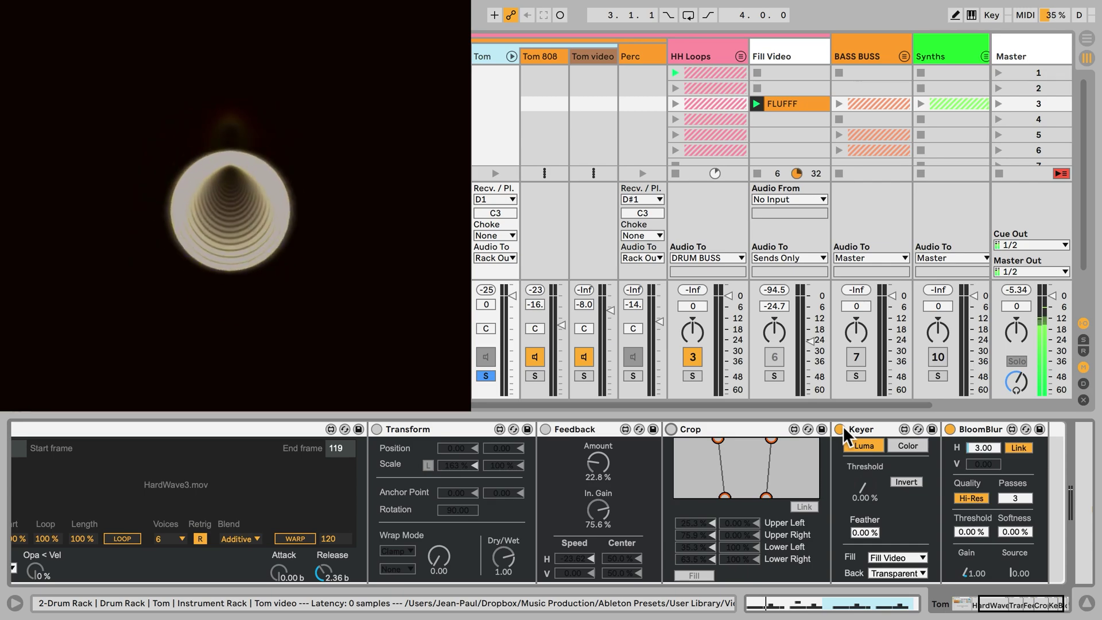
pyautogui.click(840, 428)
pyautogui.click(949, 430)
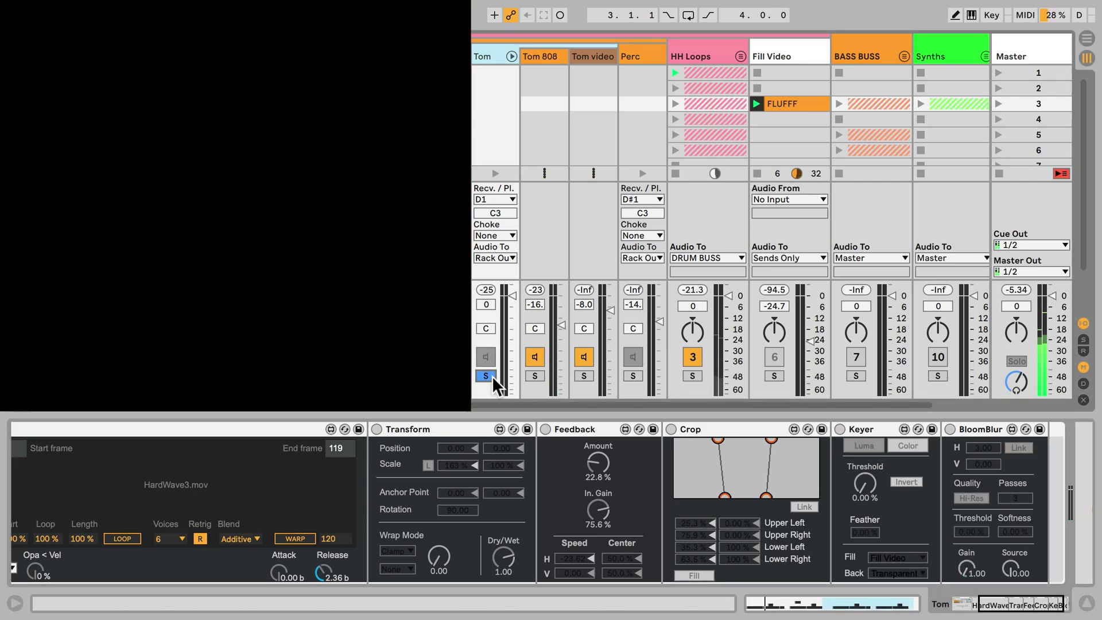
# Switch Transform, Feedback, Crop and Keyer back on in the HardWave3 chain
pyautogui.hscroll(-5, 494, 499)
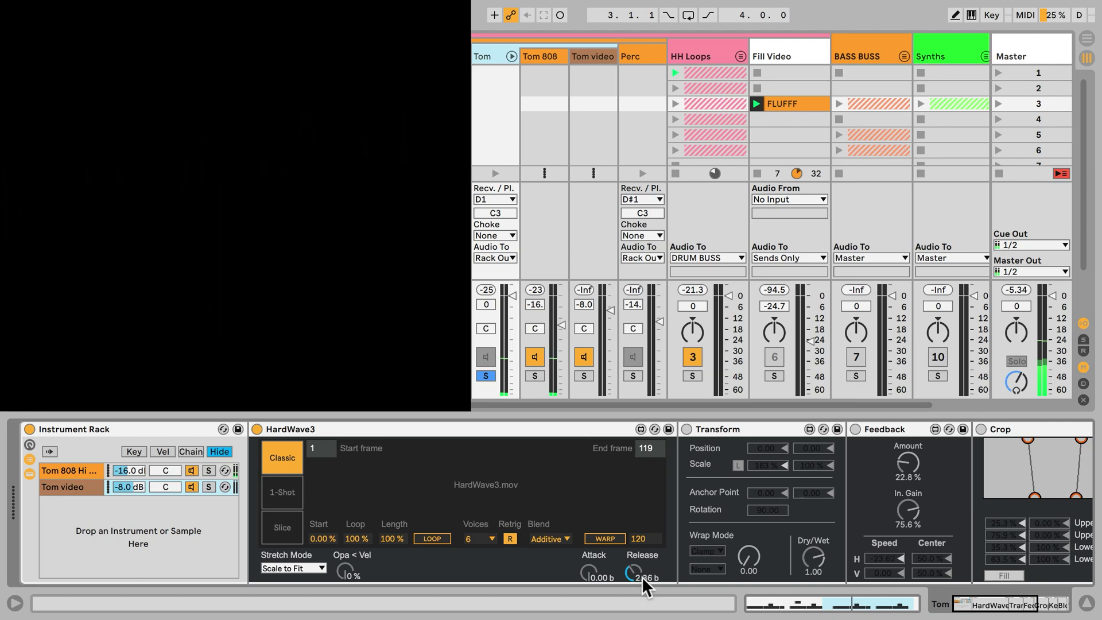
pyautogui.click(687, 431)
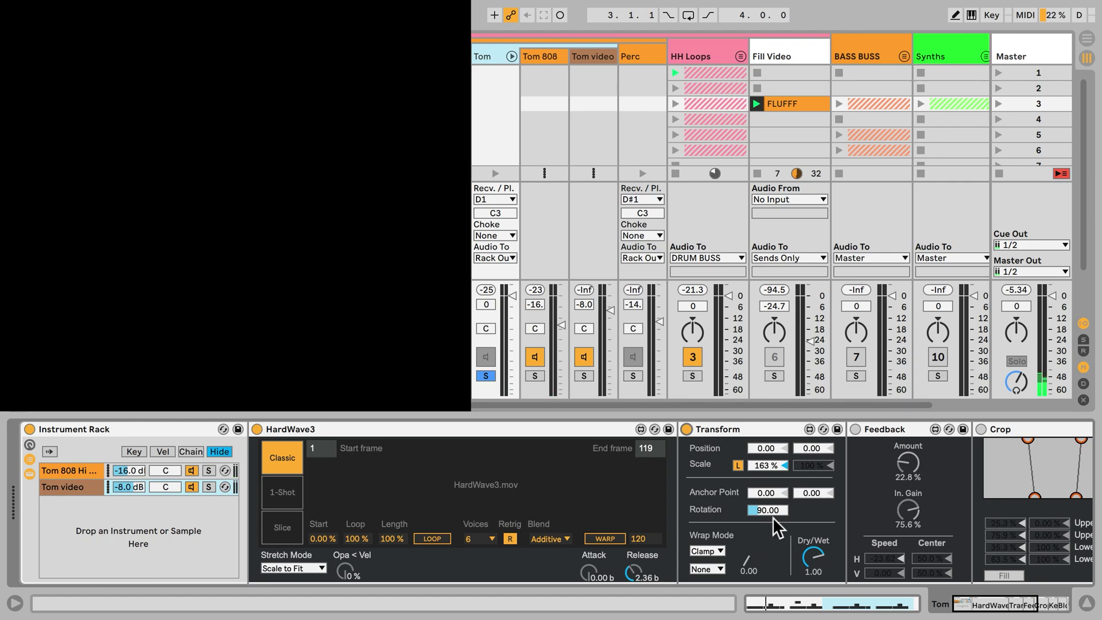
pyautogui.click(855, 429)
pyautogui.hscroll(5, 852, 460)
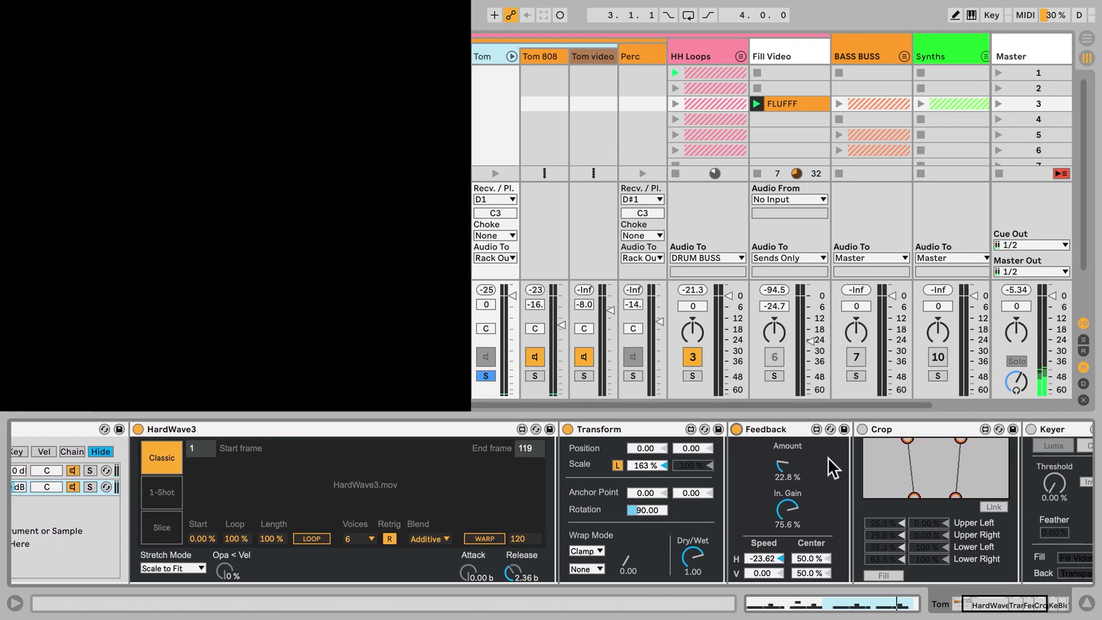
pyautogui.hscroll(2, 770, 474)
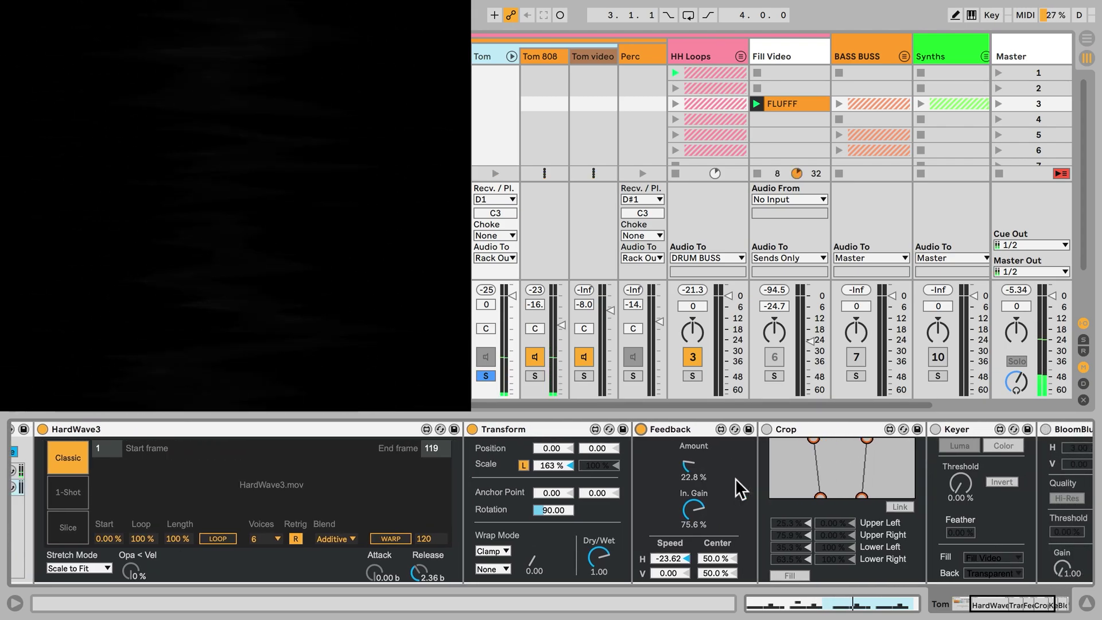
pyautogui.click(767, 429)
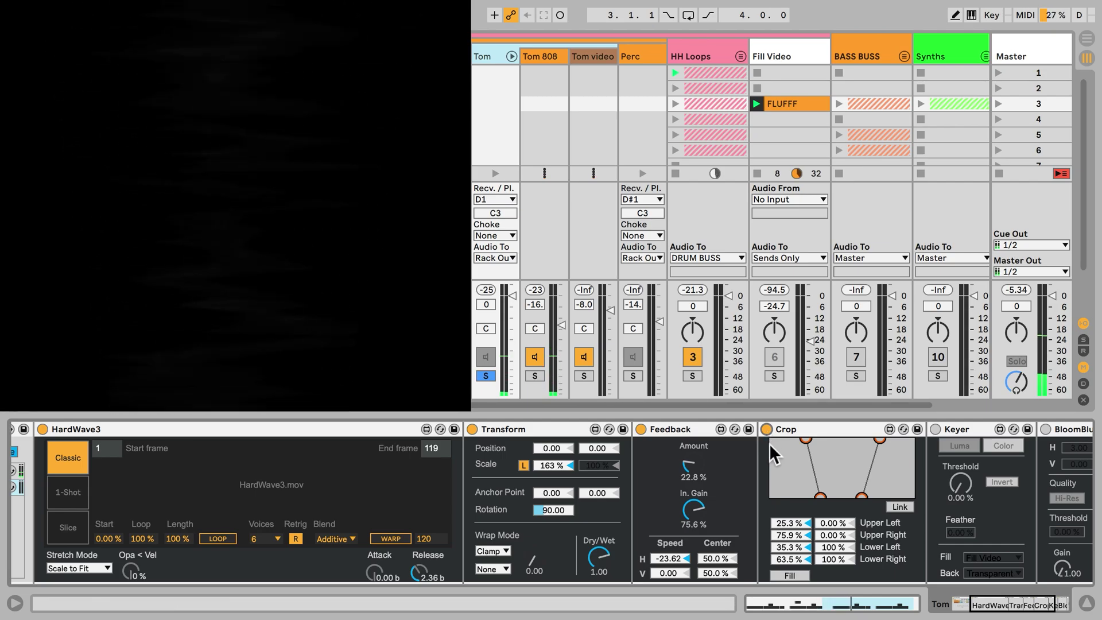
pyautogui.click(935, 429)
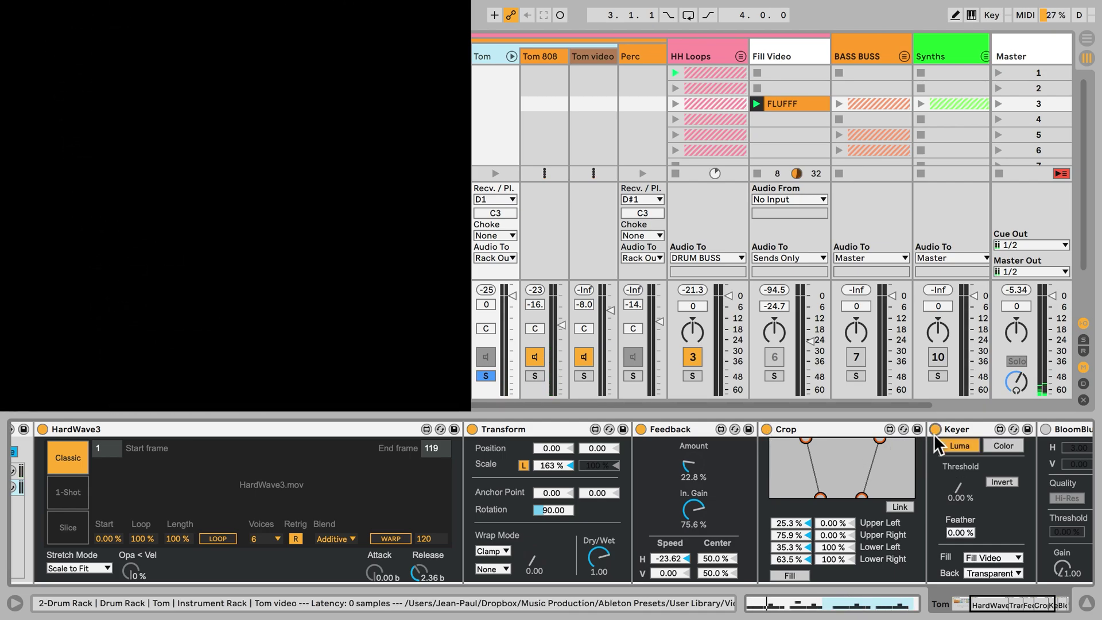
# Set the Keyer's Threshold to 30 % and switch on BloomBlur
pyautogui.click(933, 434)
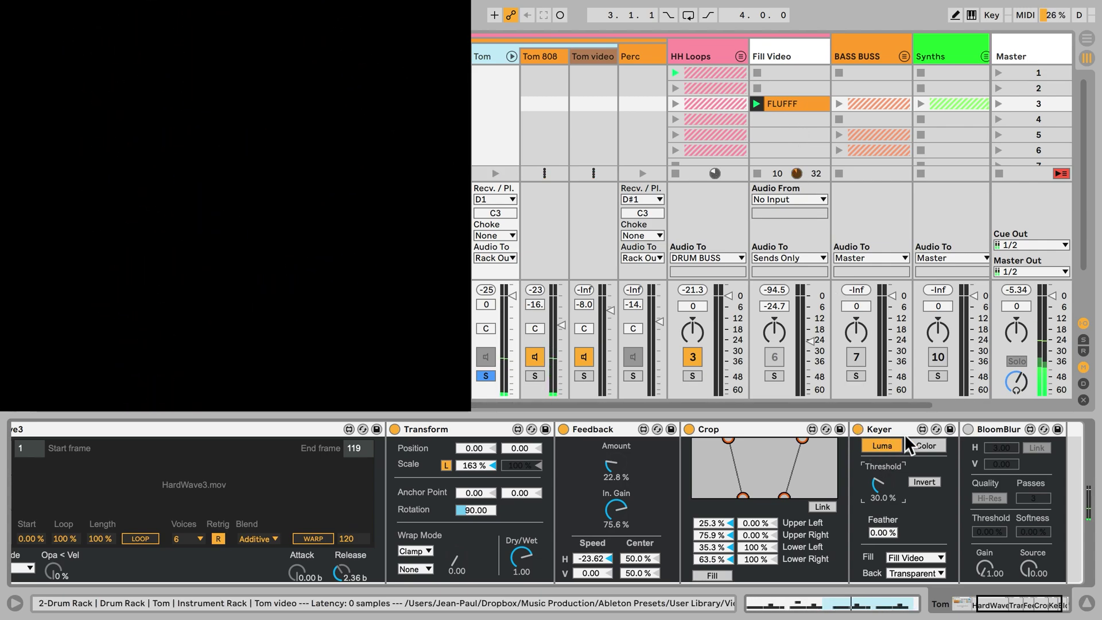
pyautogui.click(972, 433)
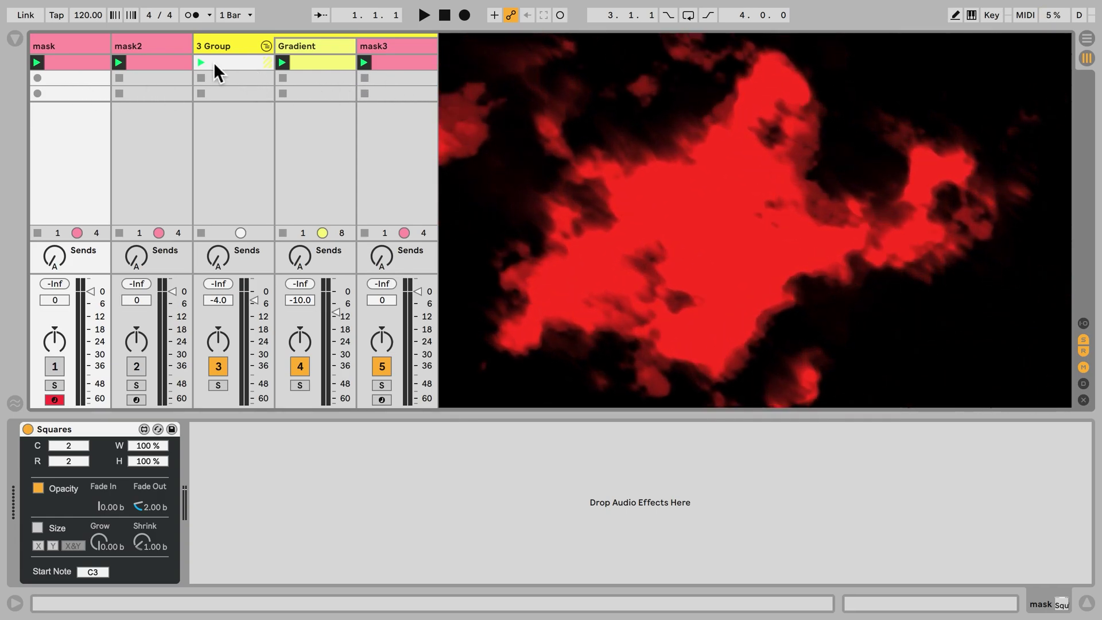
# Solo the mask track and play the set to watch the mask clip animate
pyautogui.click(620, 121)
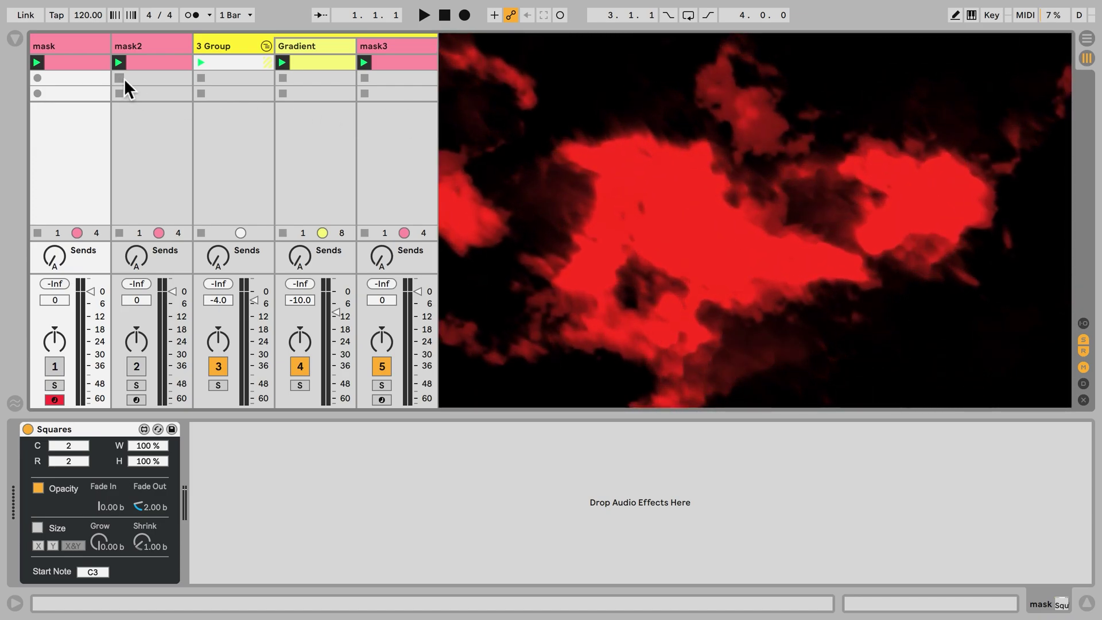
pyautogui.click(85, 48)
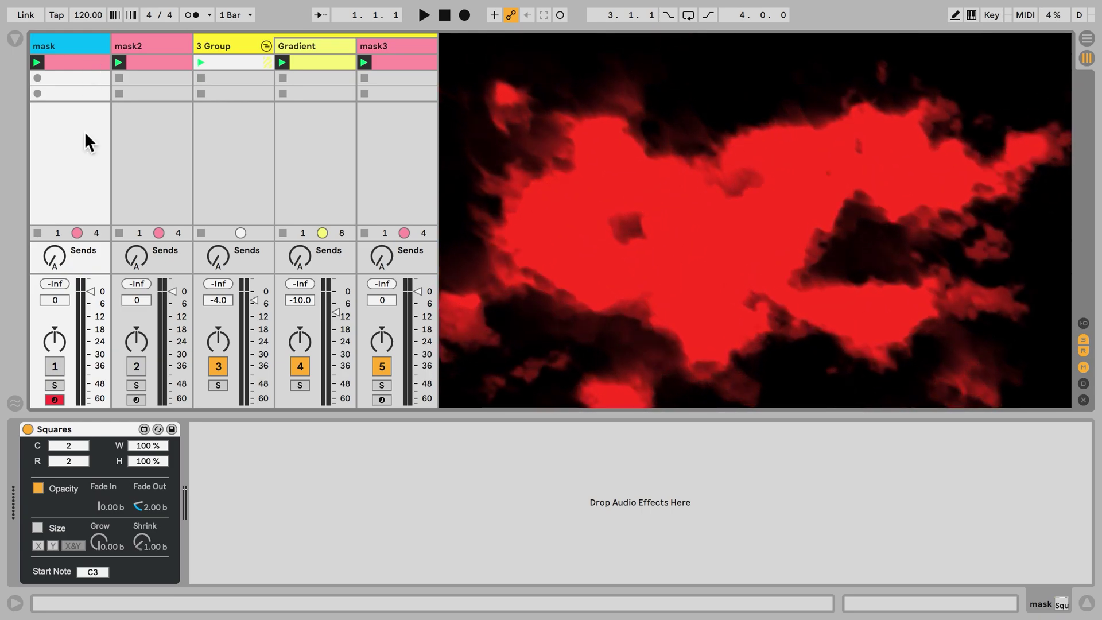
pyautogui.click(54, 387)
pyautogui.press('space')
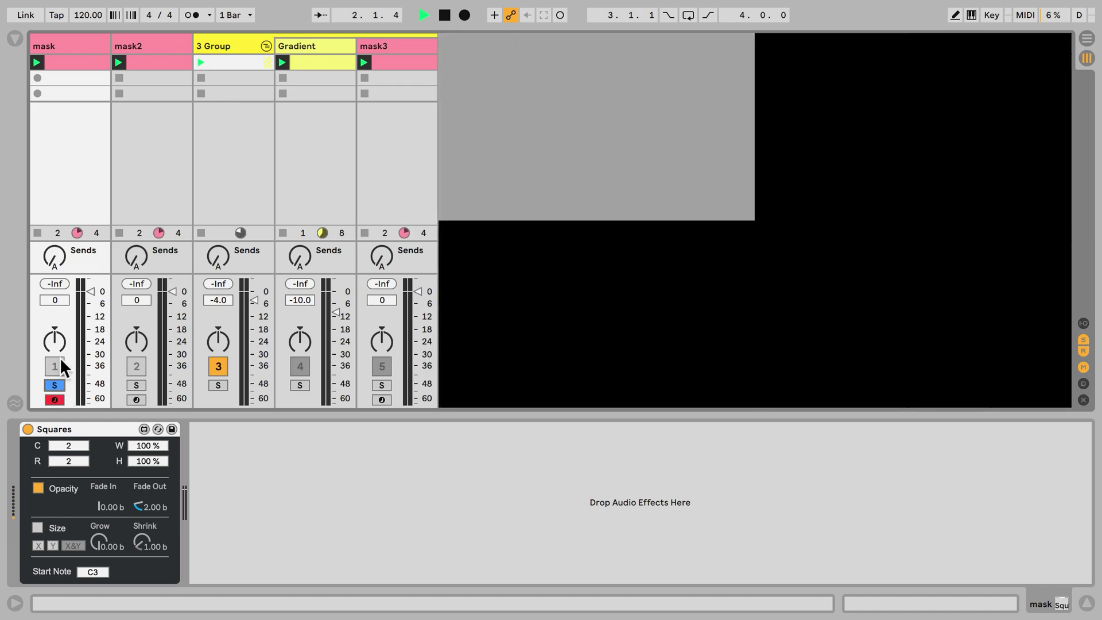
pyautogui.click(75, 63)
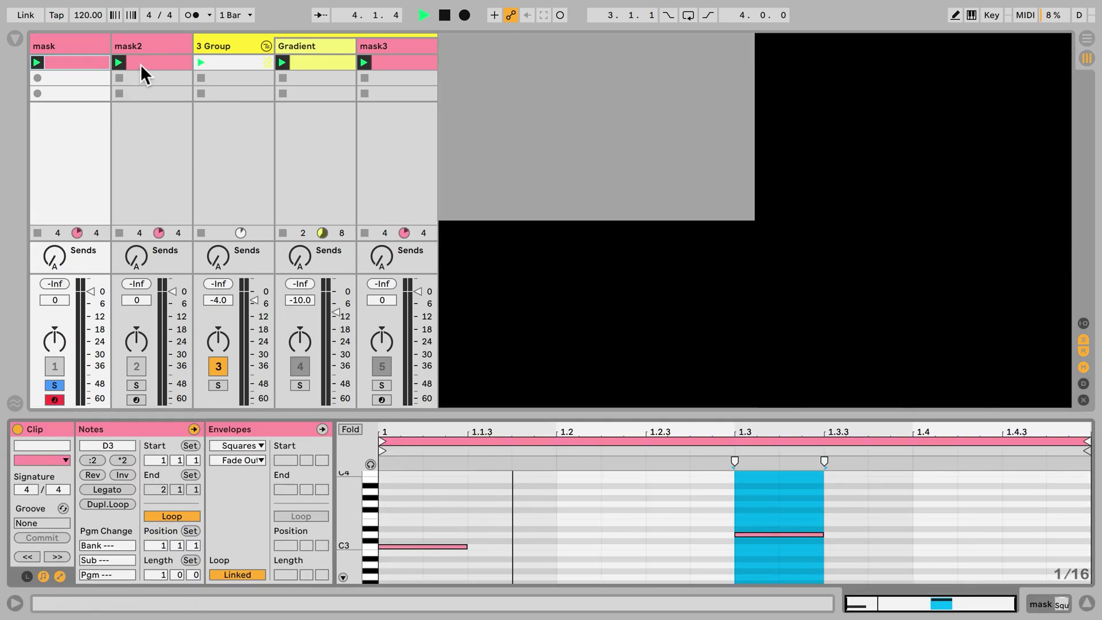
# Switch the solo between mask2 and mask to compare them, then unsolo to restore the red clouds
pyautogui.click(136, 385)
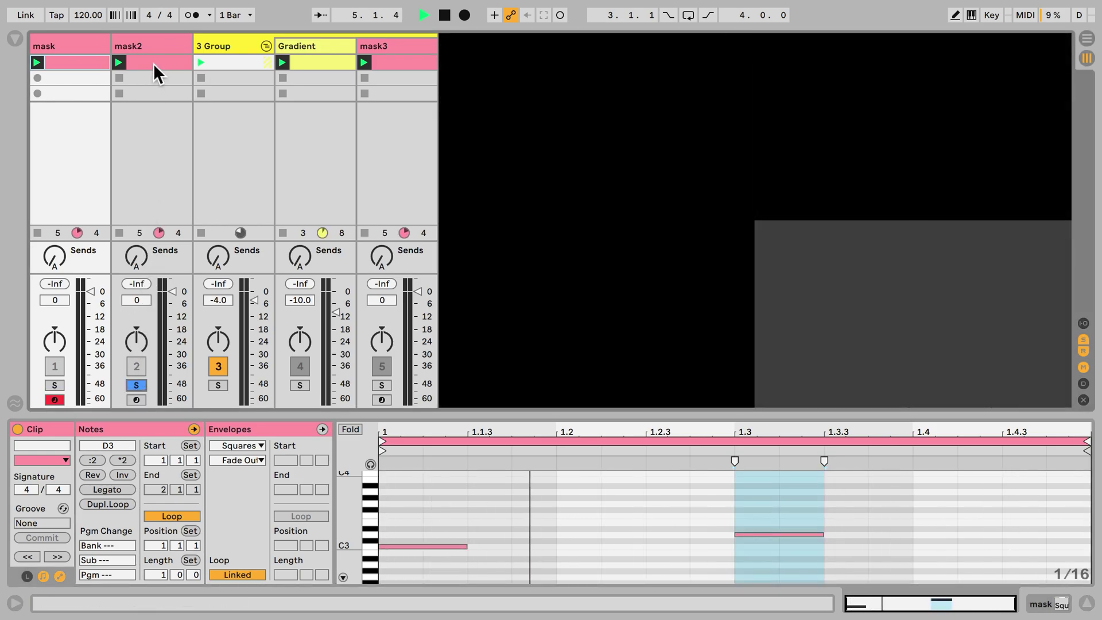
pyautogui.click(153, 63)
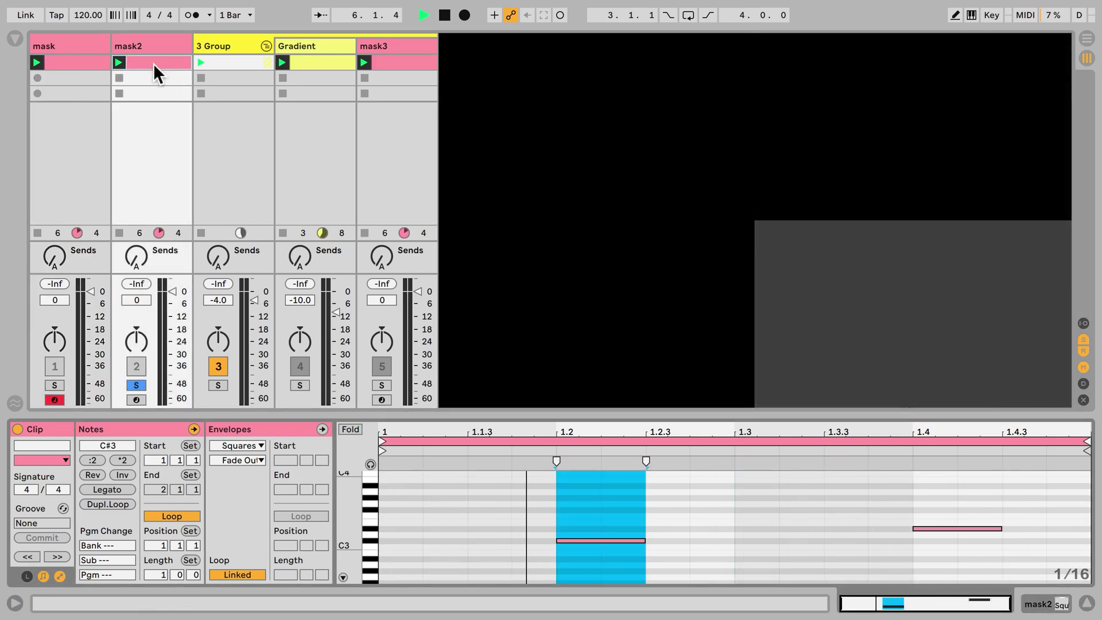
pyautogui.click(64, 386)
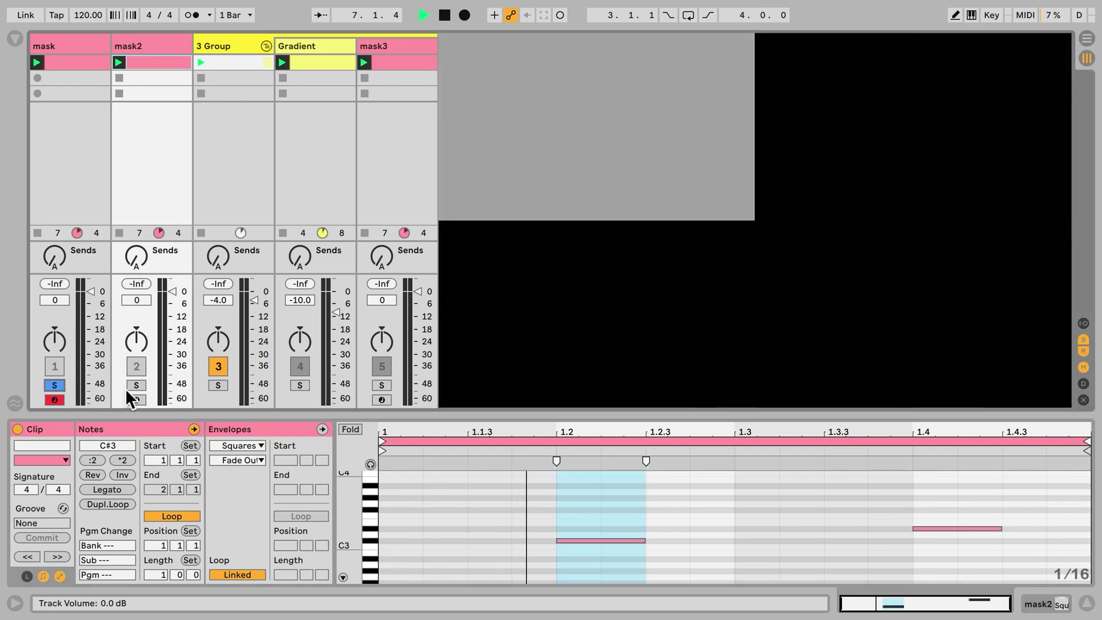
pyautogui.rightClick(135, 388)
pyautogui.click(133, 384)
pyautogui.click(139, 386)
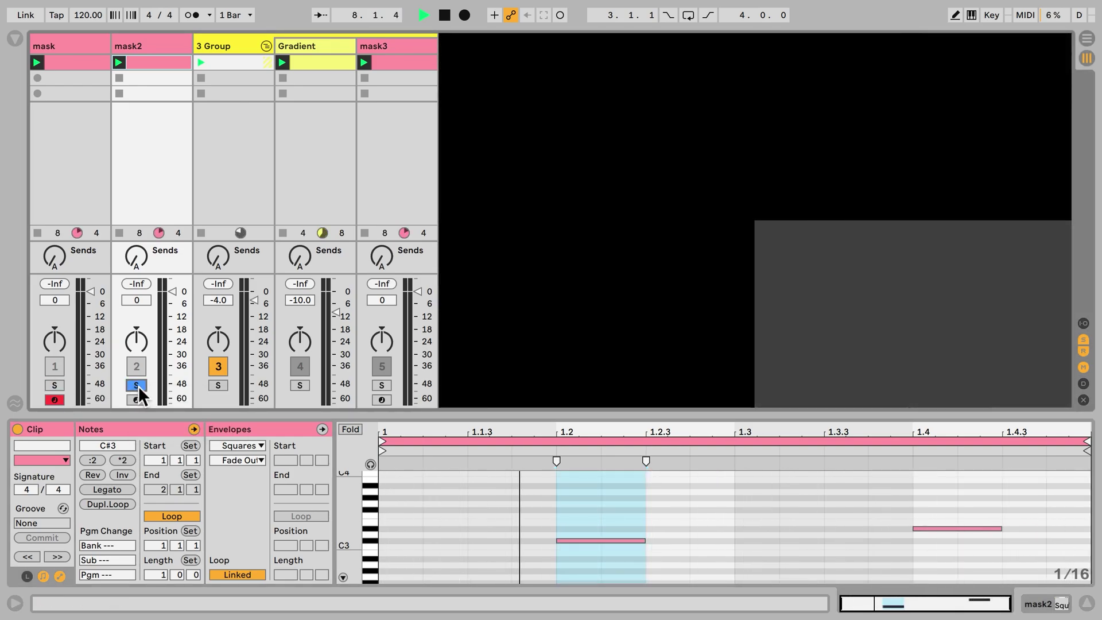
pyautogui.click(141, 382)
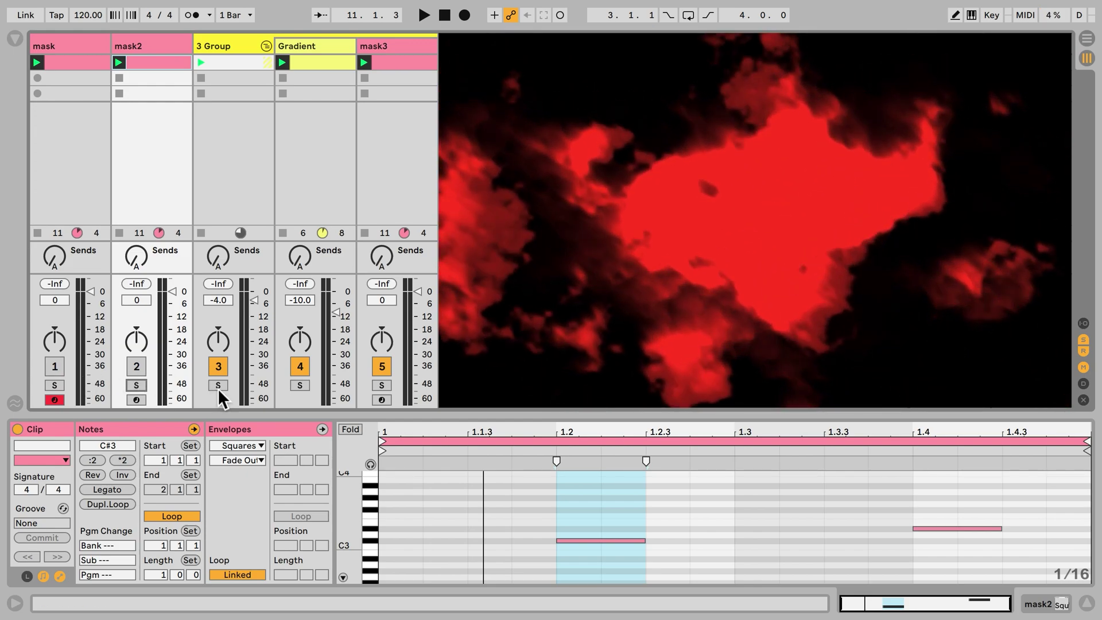
# Turn off 3 Group's Audio Effect Rack, then solo the Gradient track to view the cropped red gradient
pyautogui.click(232, 50)
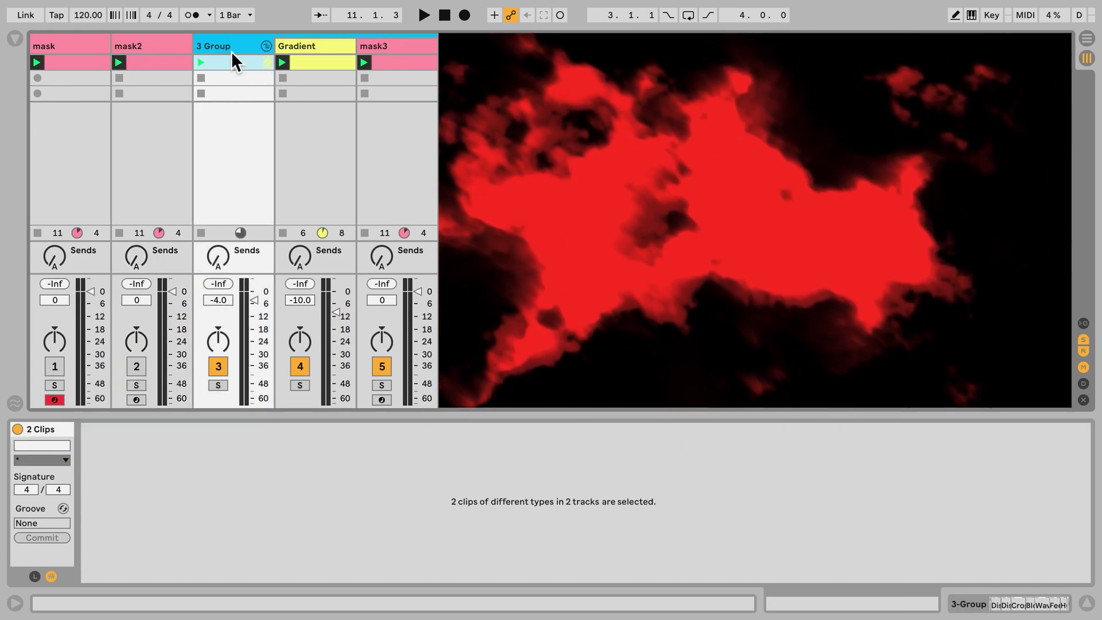
pyautogui.click(947, 600)
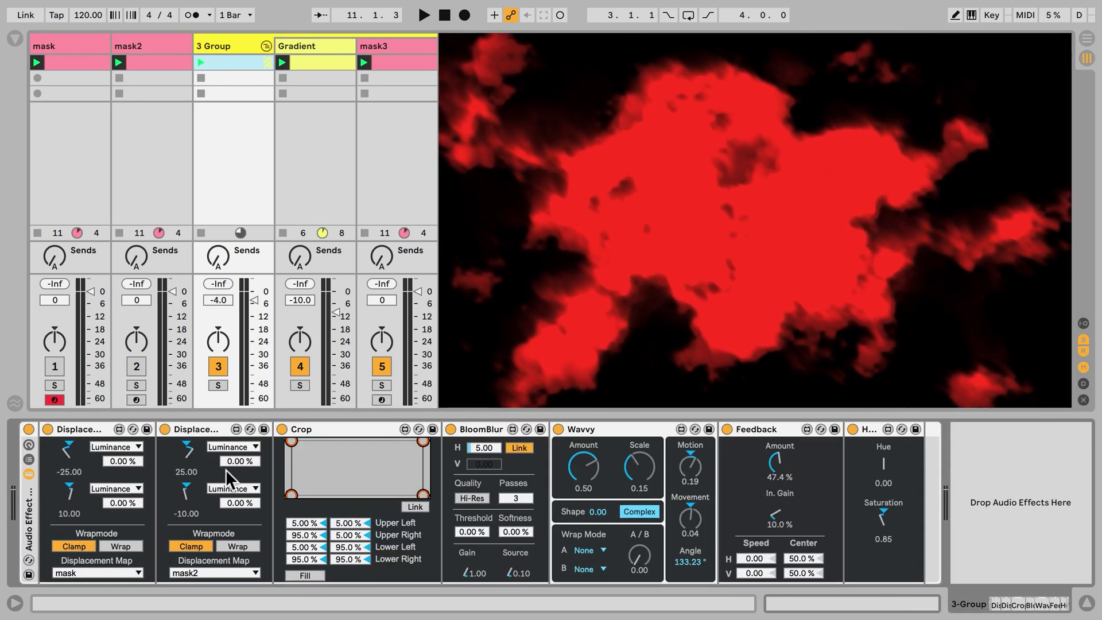
pyautogui.click(27, 429)
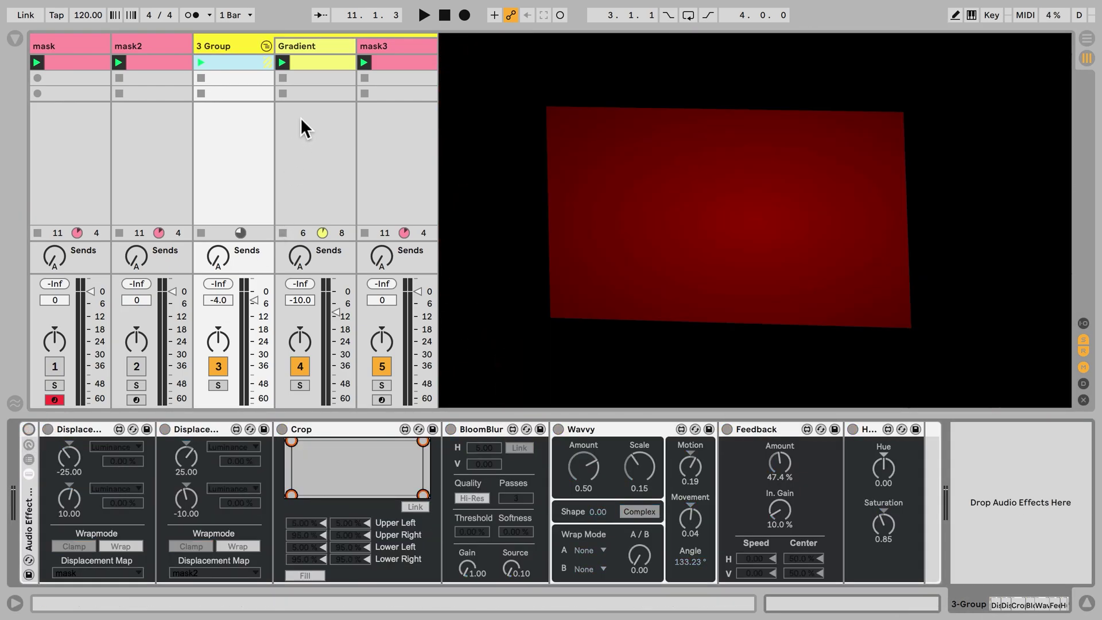
pyautogui.click(315, 50)
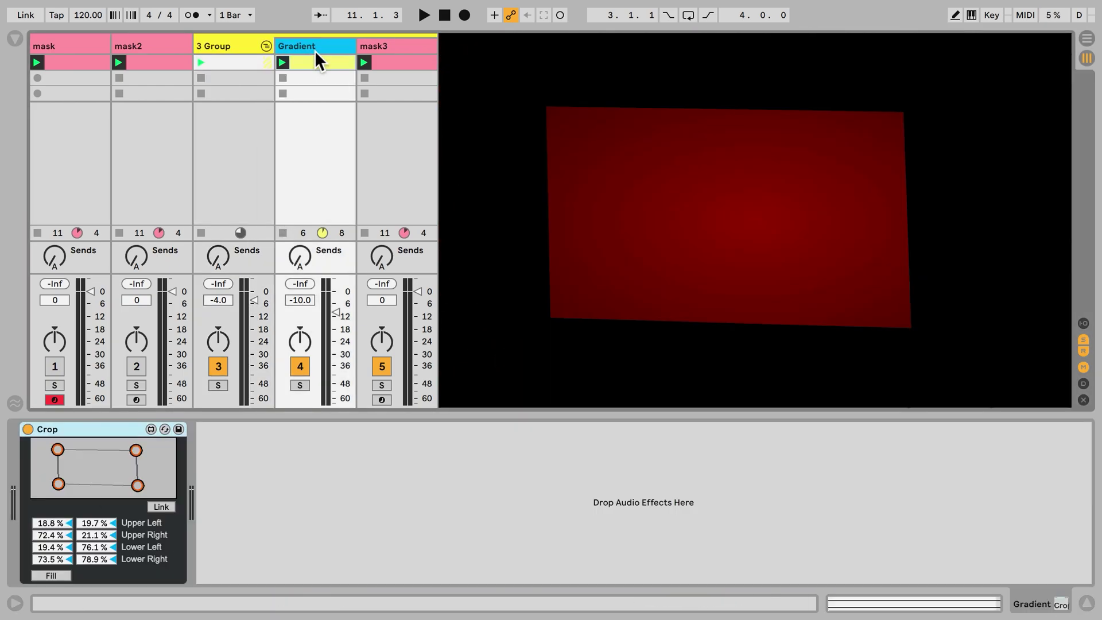
pyautogui.click(299, 386)
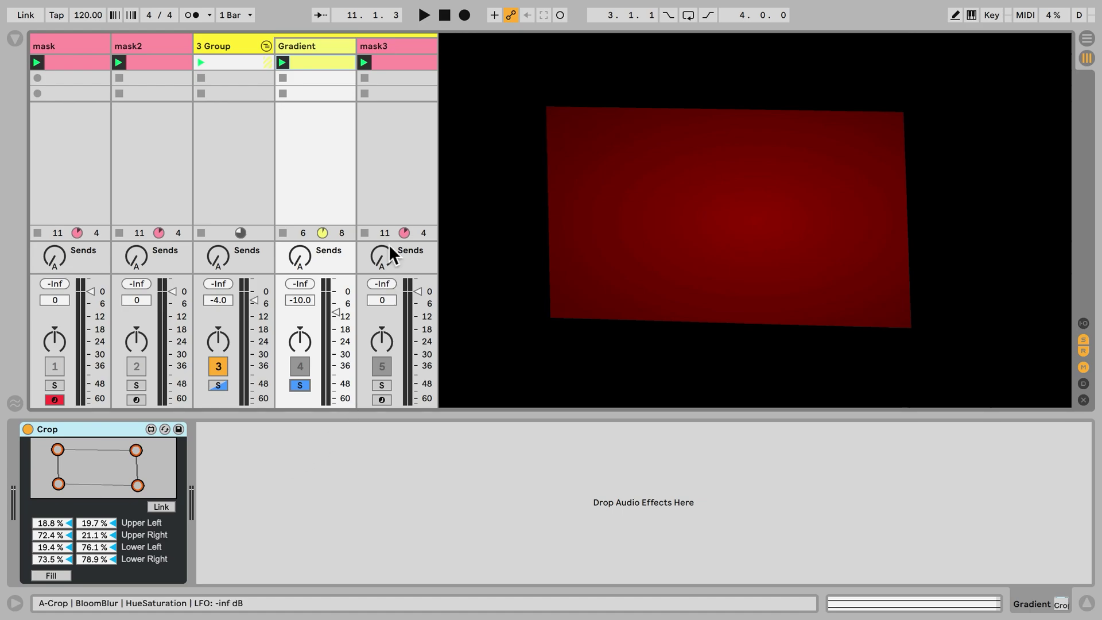
# Solo mask3, start playback, and switch off Brightness/Contrast, Wavvy, BloomBlur and Crop to reveal raw rectangles
pyautogui.click(397, 105)
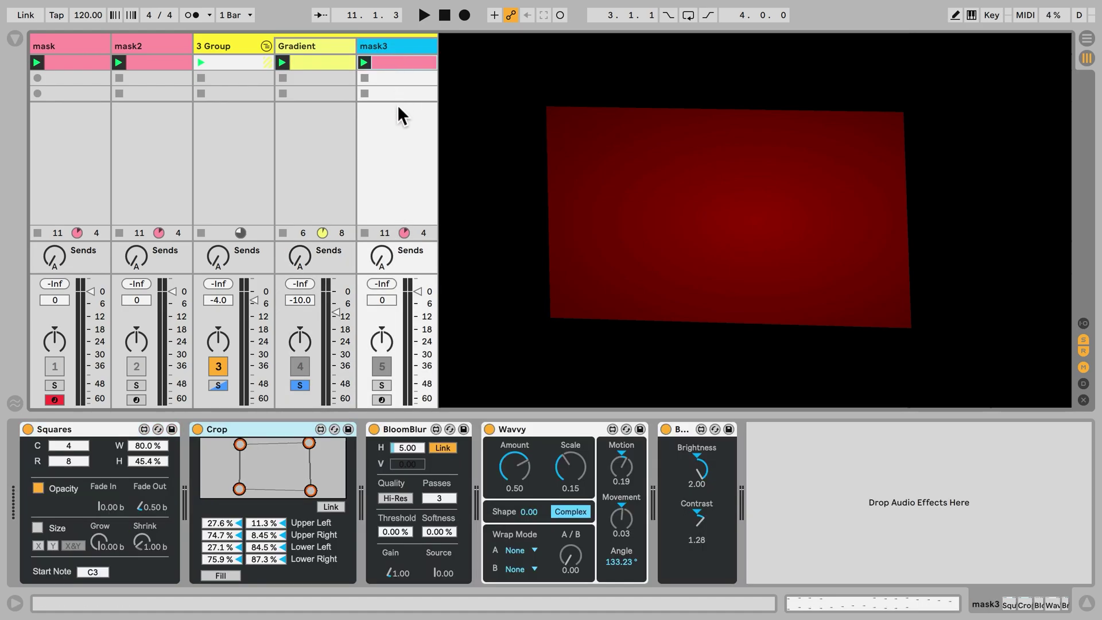
pyautogui.click(382, 385)
pyautogui.press('space')
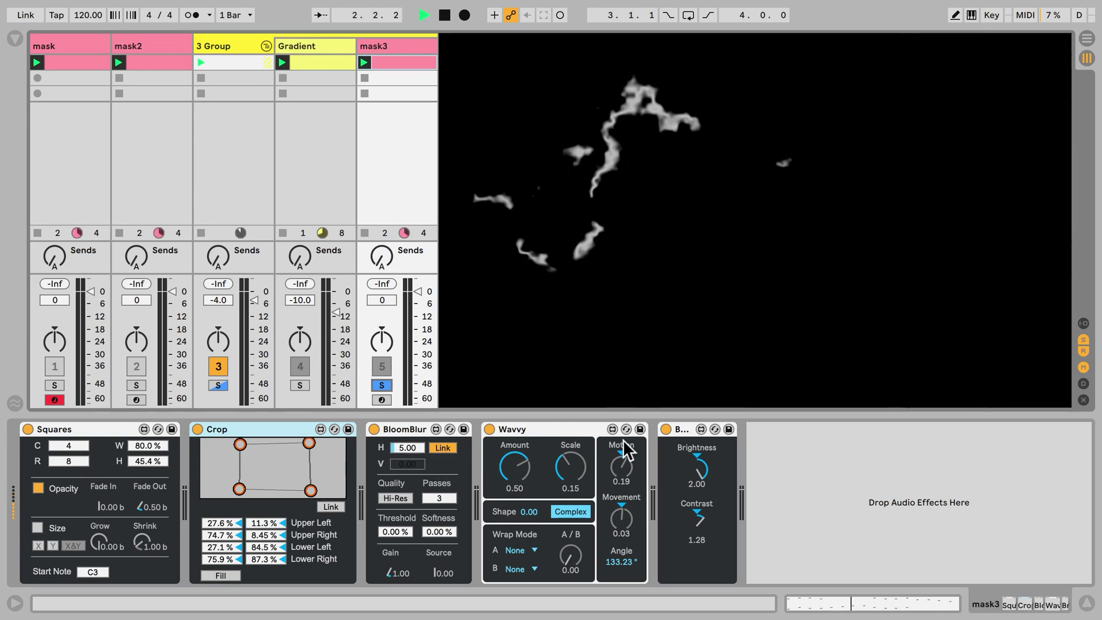
pyautogui.click(665, 430)
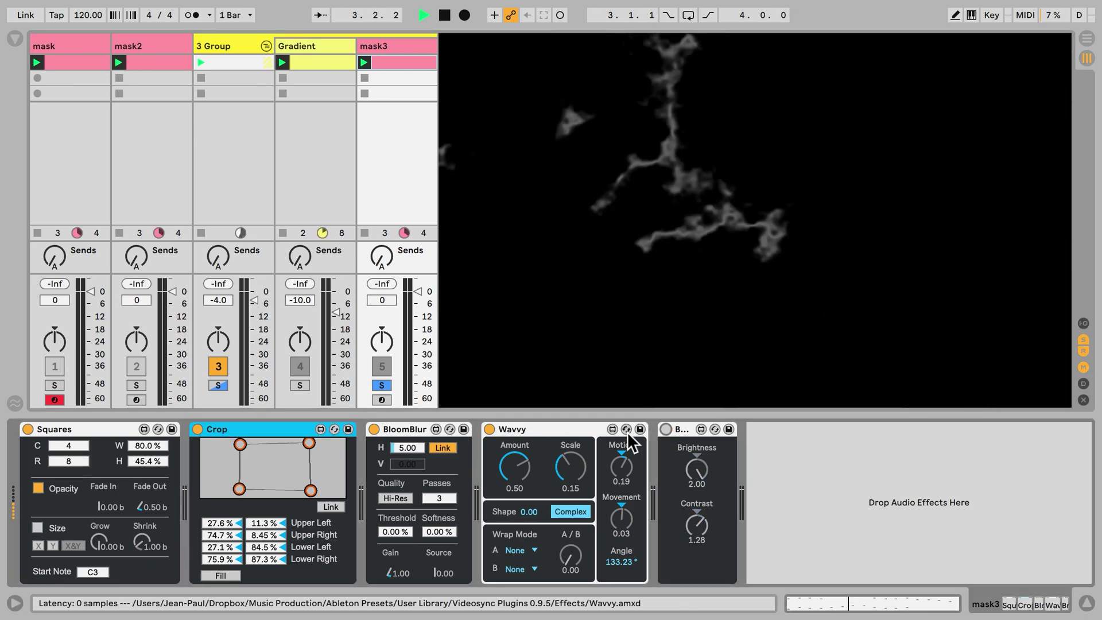
pyautogui.click(489, 429)
pyautogui.click(374, 429)
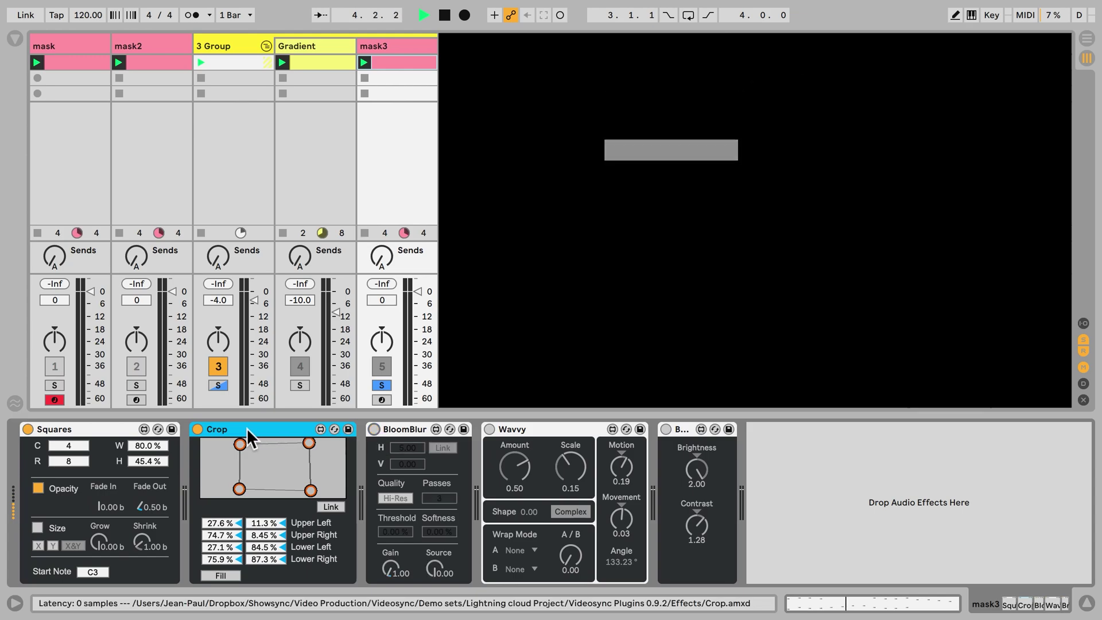
pyautogui.click(198, 430)
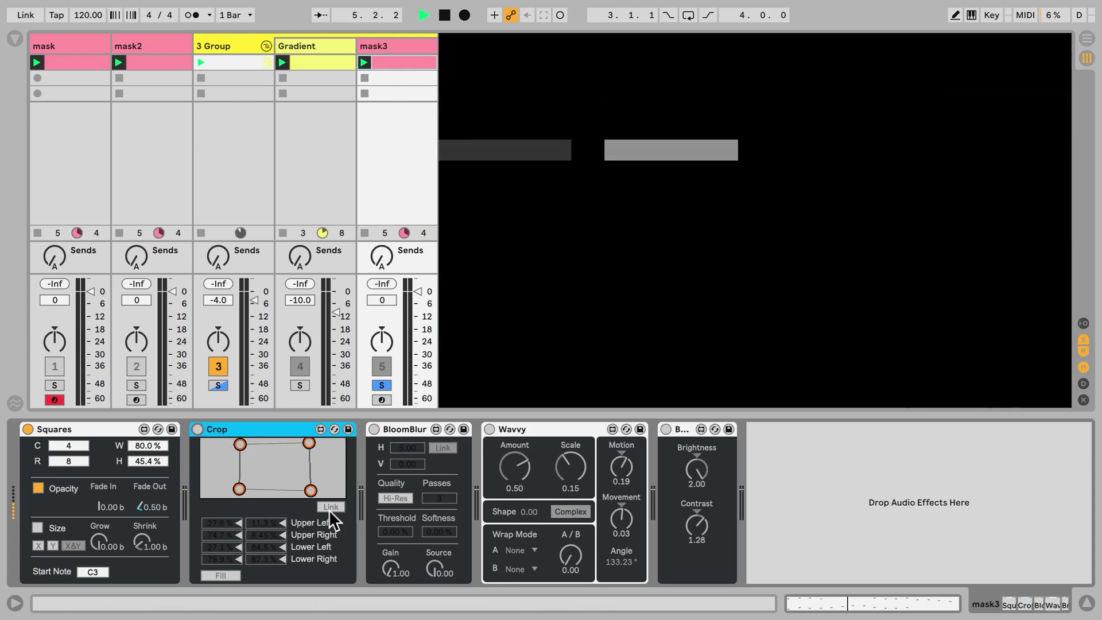
# Switch Crop, BloomBlur, Wavvy and Brightness/Contrast back on in turn, then stop playback
pyautogui.click(199, 430)
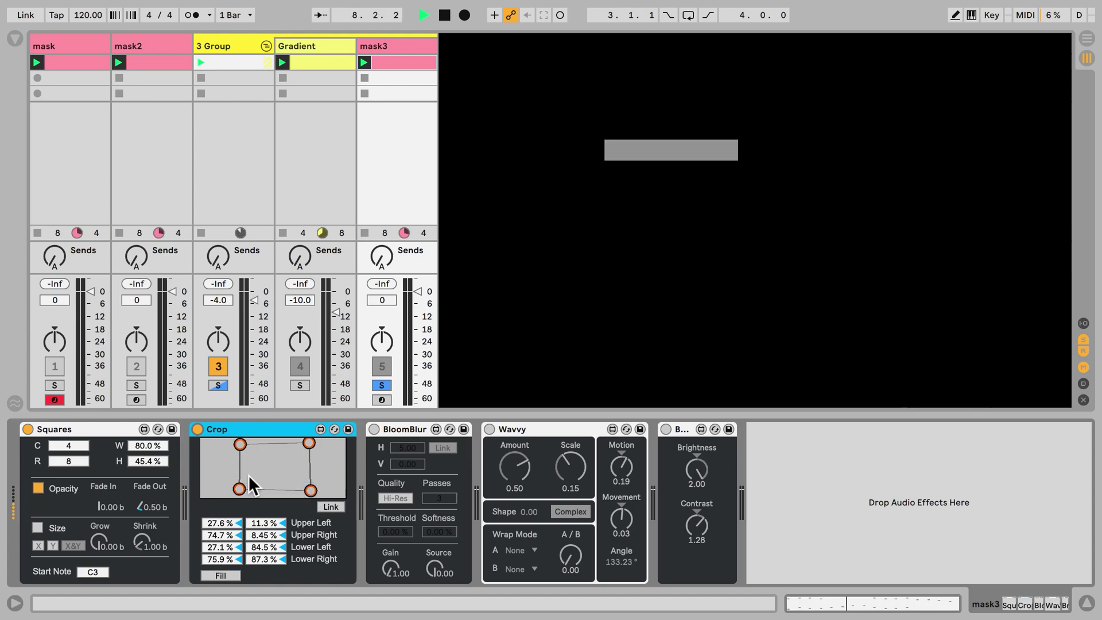
pyautogui.click(375, 430)
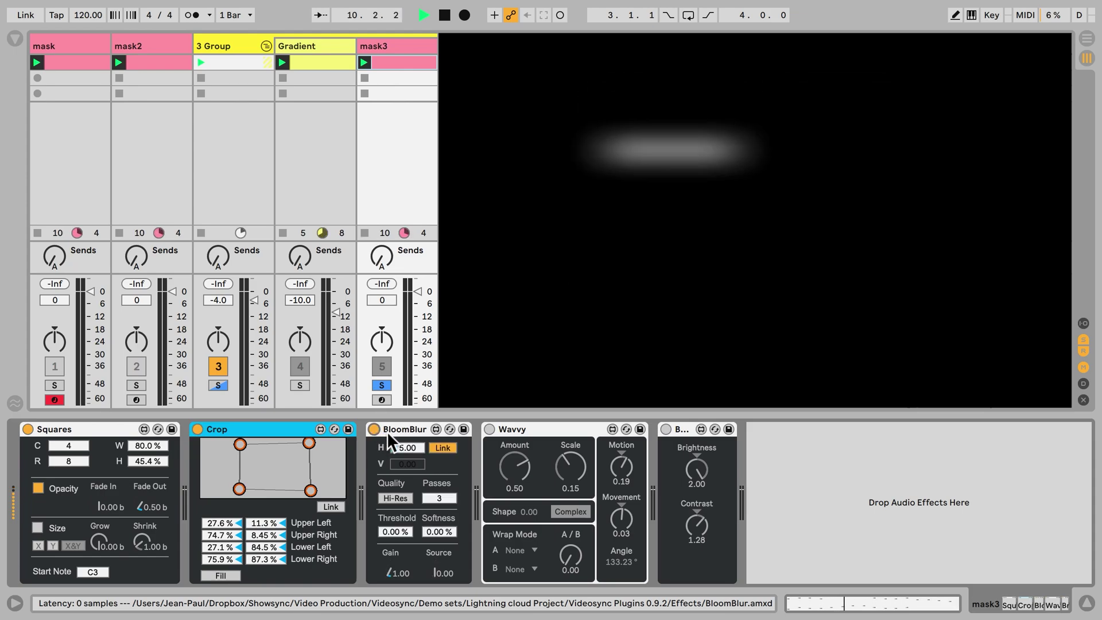
pyautogui.click(490, 430)
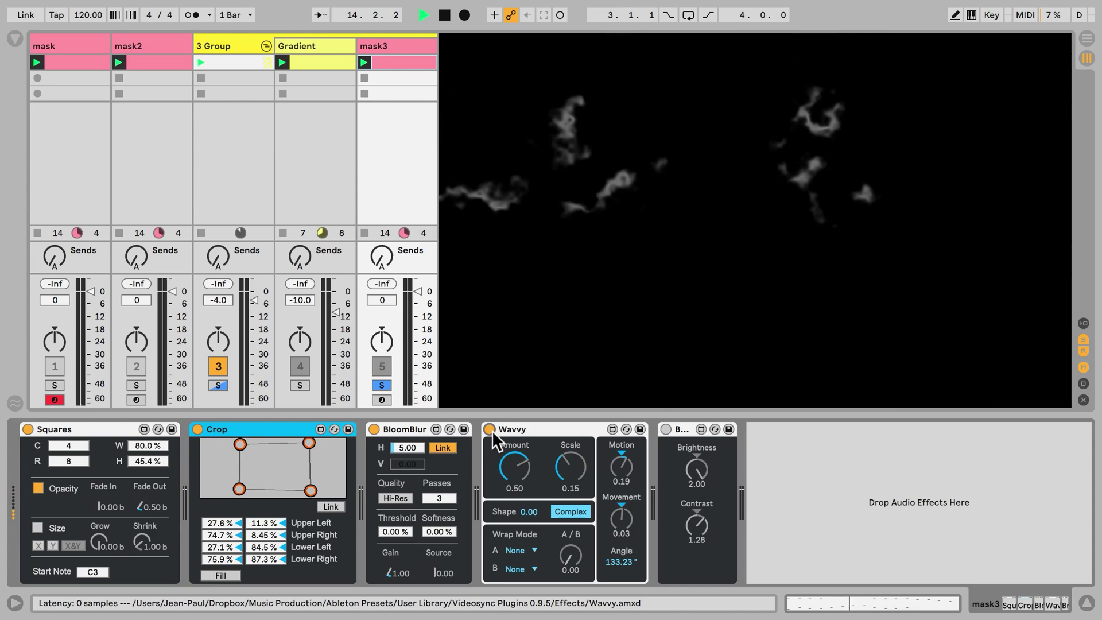
pyautogui.click(665, 430)
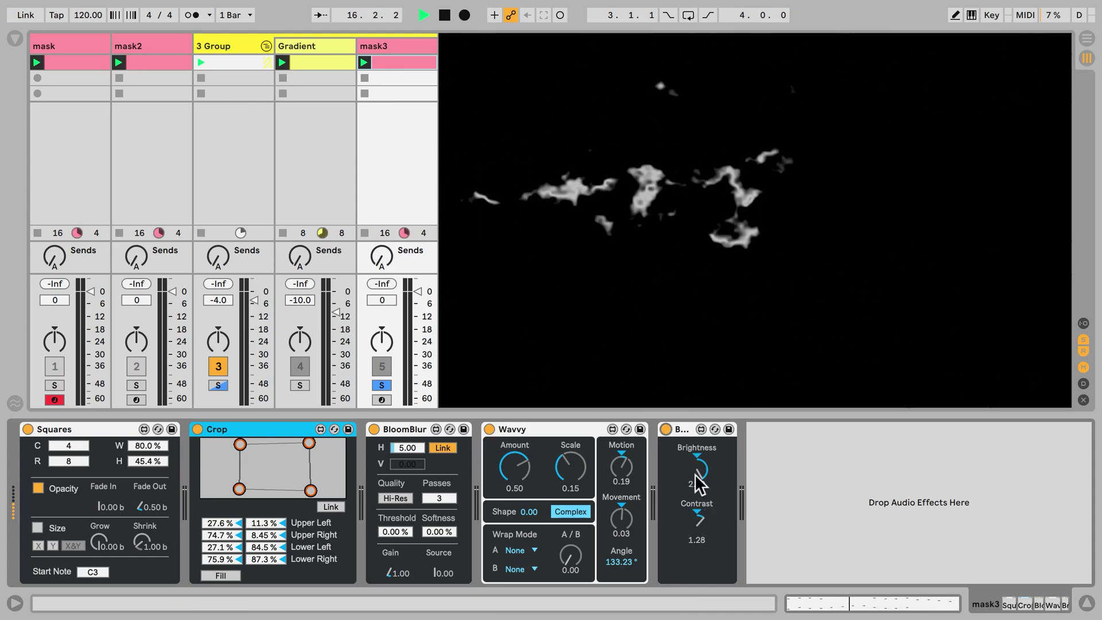
pyautogui.press('space')
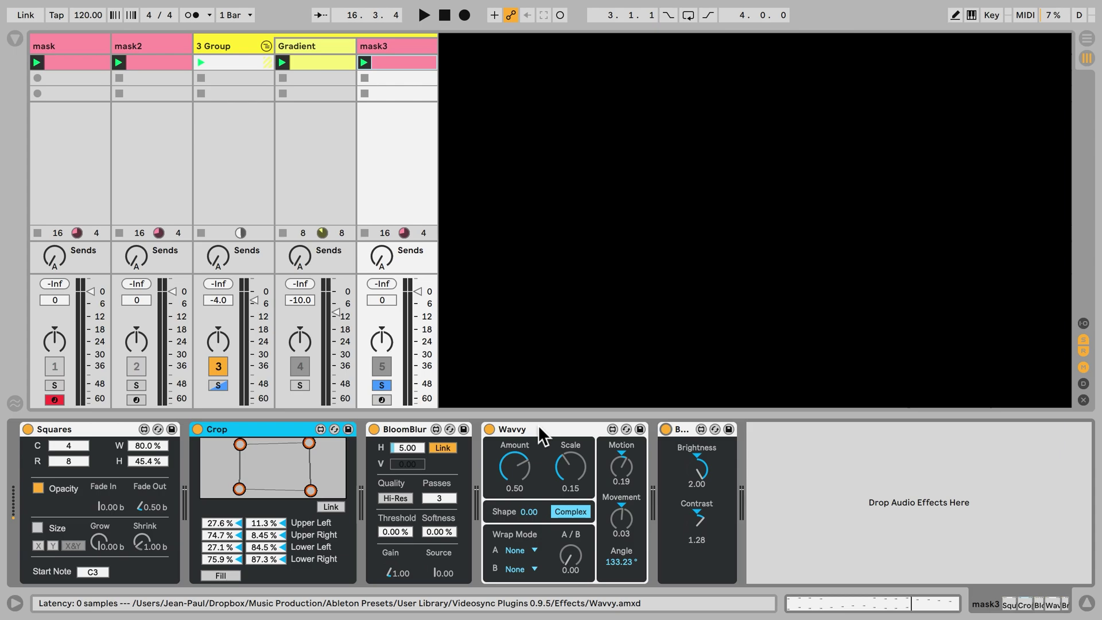
# Solo the Gradient track and paste a Wavvy effect onto it
pyautogui.click(298, 46)
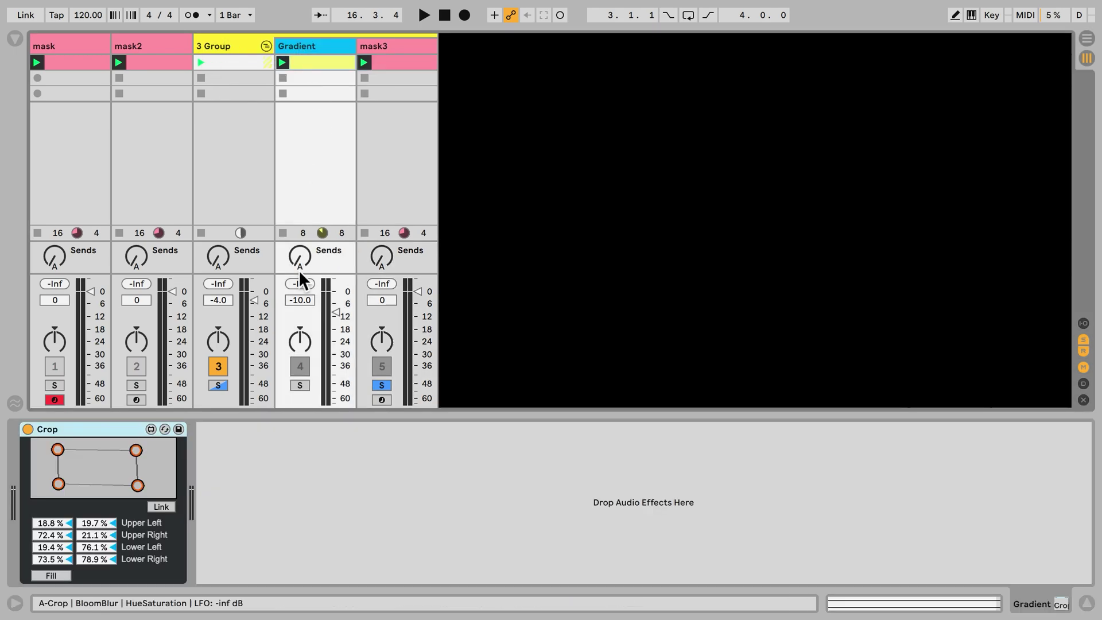
pyautogui.click(259, 463)
pyautogui.click(299, 385)
pyautogui.click(285, 485)
pyautogui.hotkey('ctrl', 'v')
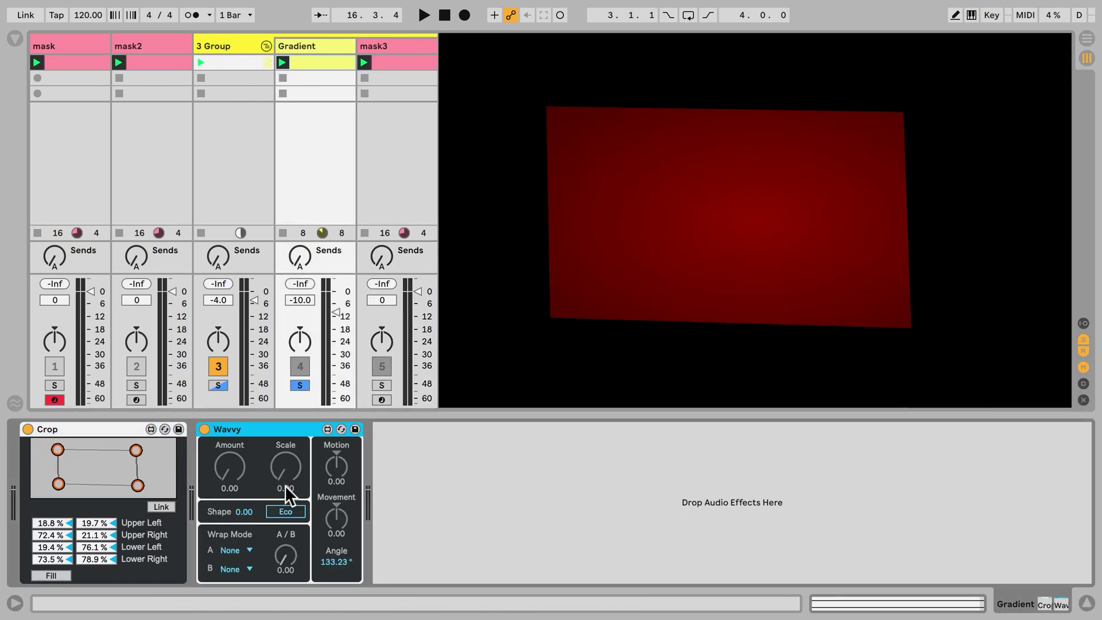
# Adjust Wavvy's Amount, Scale, Motion, Movement and Angle on the gradient, then delete the effect
pyautogui.click(242, 479)
pyautogui.moveTo(242, 480); pyautogui.dragTo(233, 505)
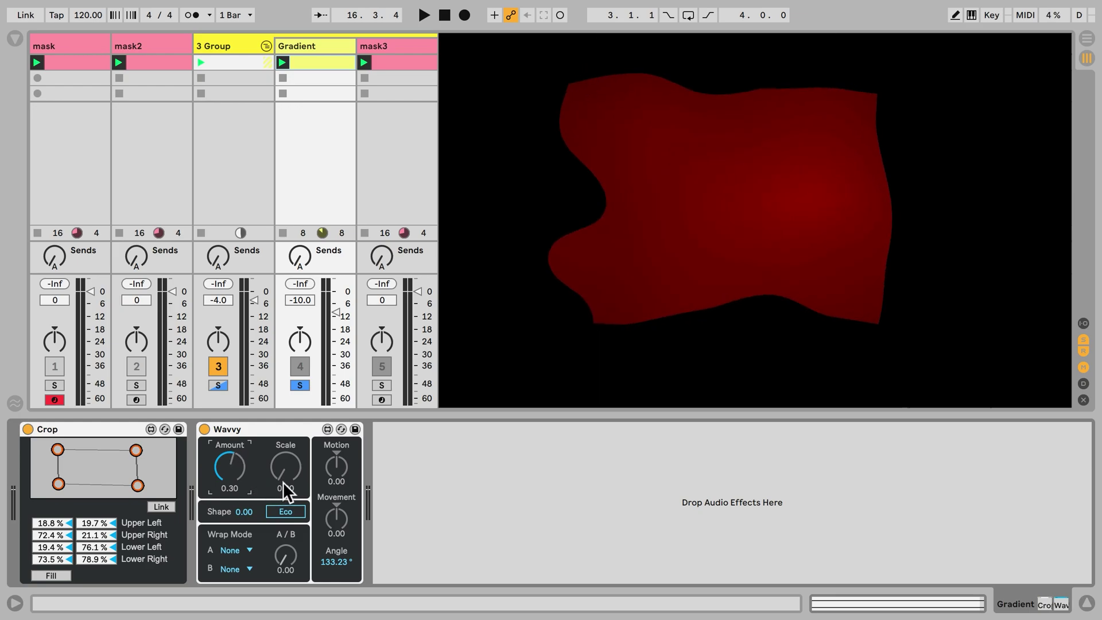
pyautogui.moveTo(284, 480)
pyautogui.mouseDown()
pyautogui.moveTo(283, 447)
pyautogui.moveTo(283, 478)
pyautogui.mouseUp()
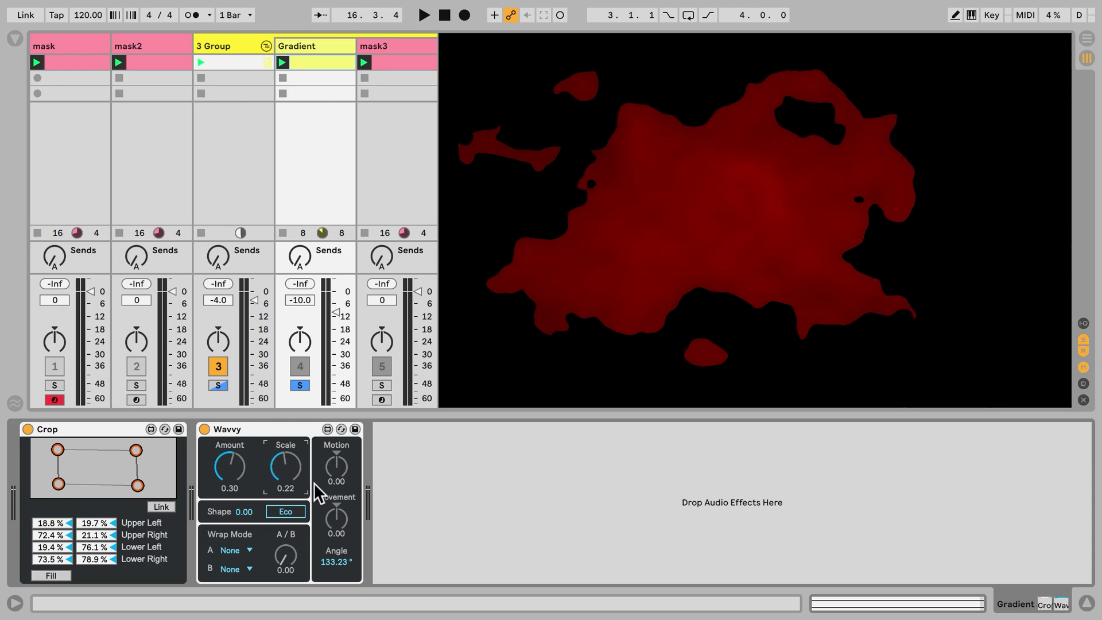
pyautogui.moveTo(335, 480); pyautogui.dragTo(335, 474)
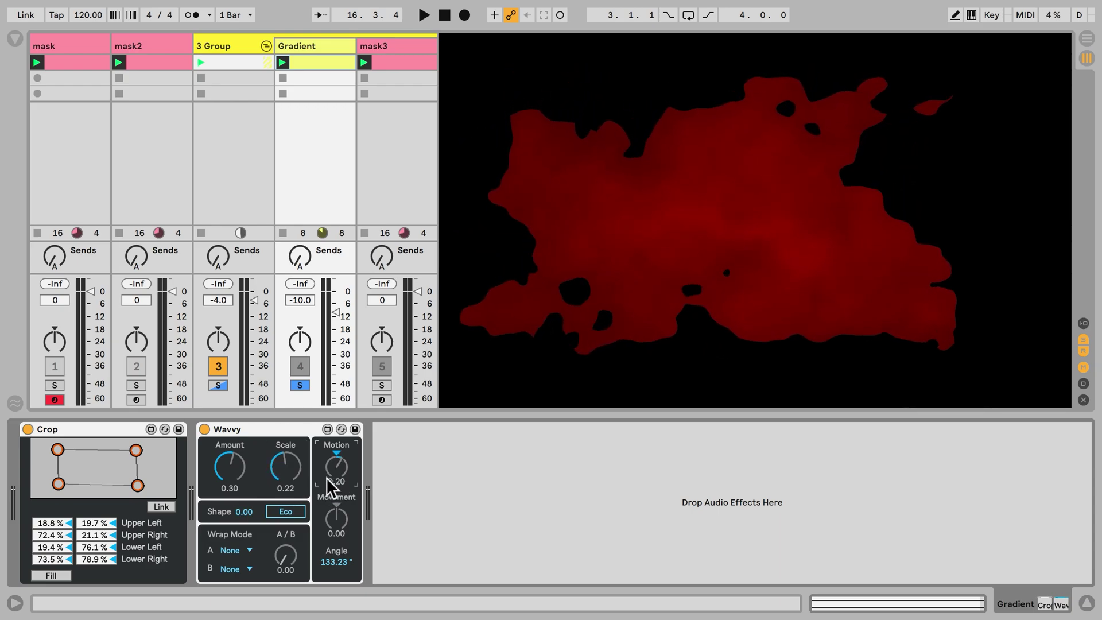
pyautogui.moveTo(285, 467); pyautogui.dragTo(285, 457)
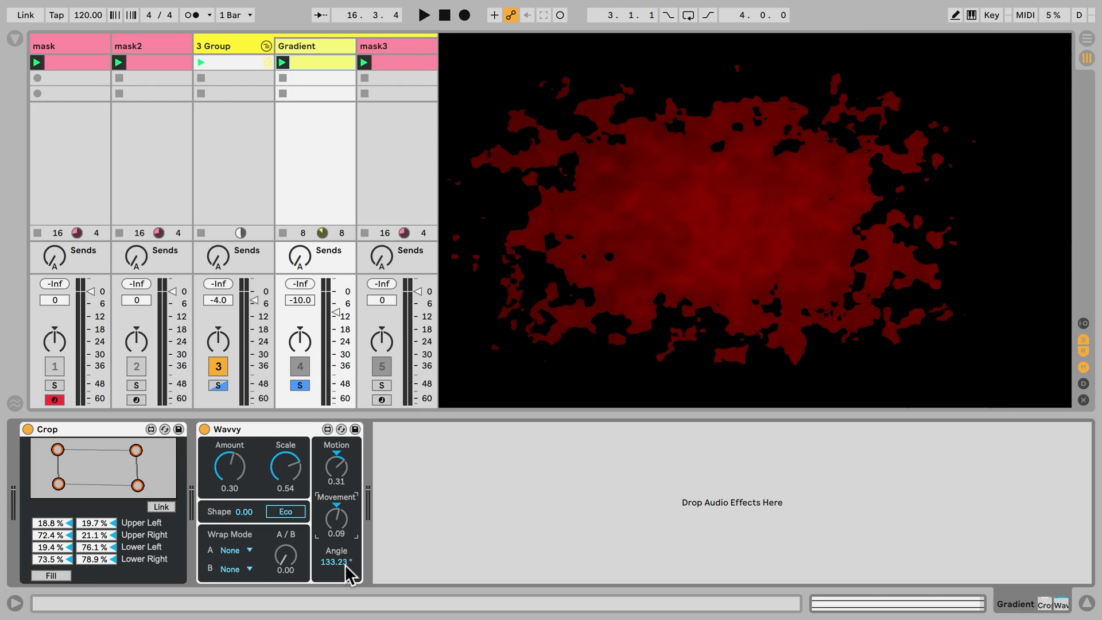
pyautogui.moveTo(336, 533); pyautogui.dragTo(336, 448)
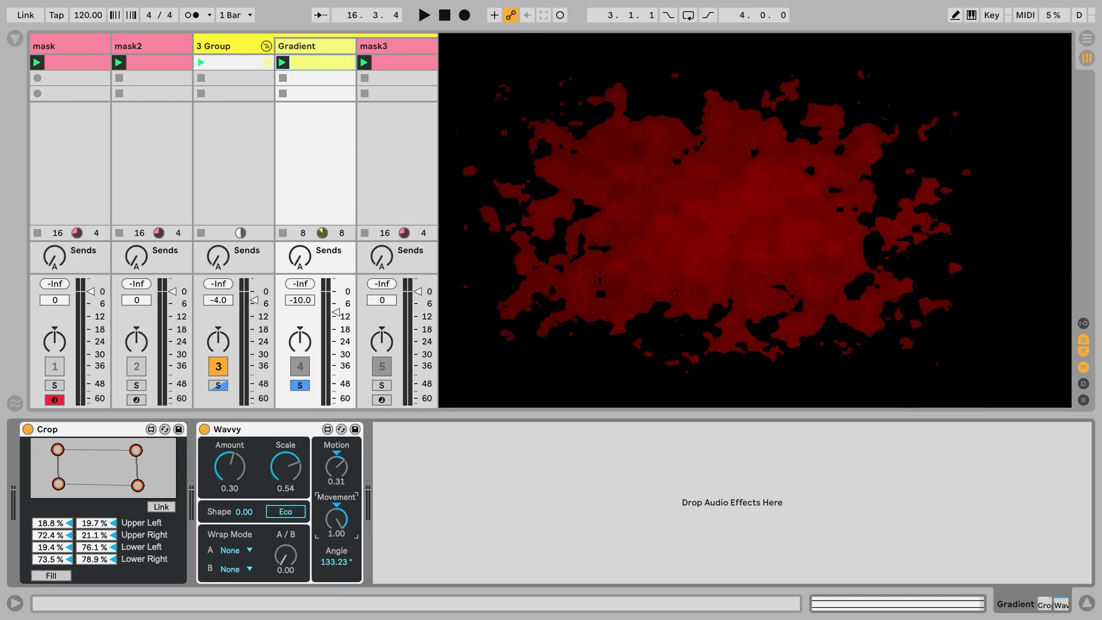
pyautogui.moveTo(337, 565)
pyautogui.mouseDown()
pyautogui.moveTo(337, 588)
pyautogui.moveTo(336, 553)
pyautogui.moveTo(336, 587)
pyautogui.mouseUp()
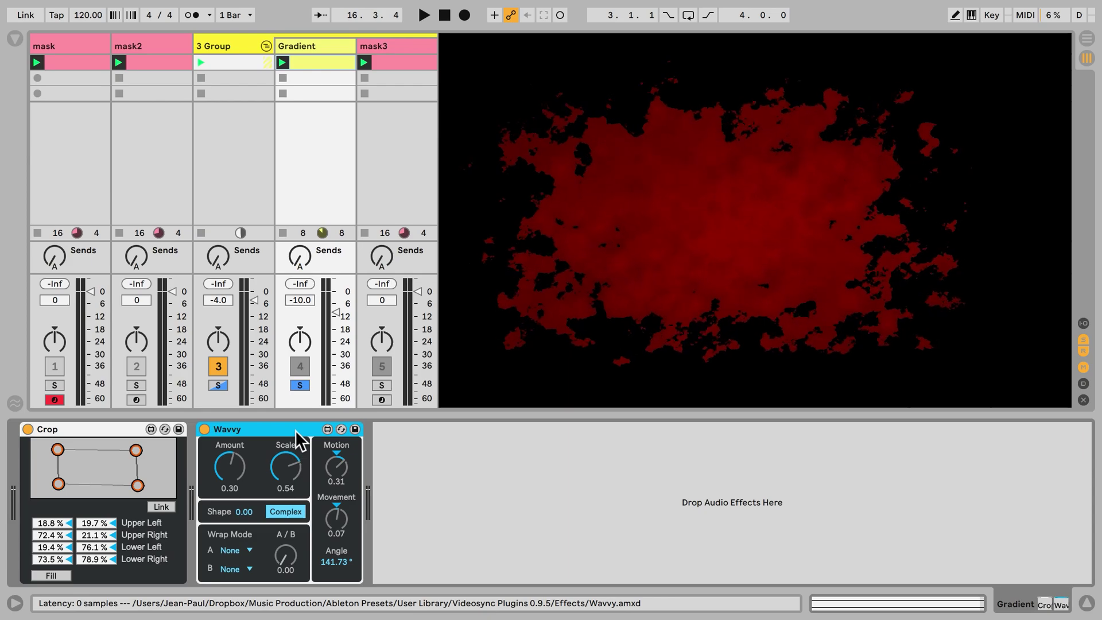
pyautogui.press('Delete')
# Enable 3 Group's effect rack and first Displacement, play the set, then switch on the second Displacement
pyautogui.click(388, 50)
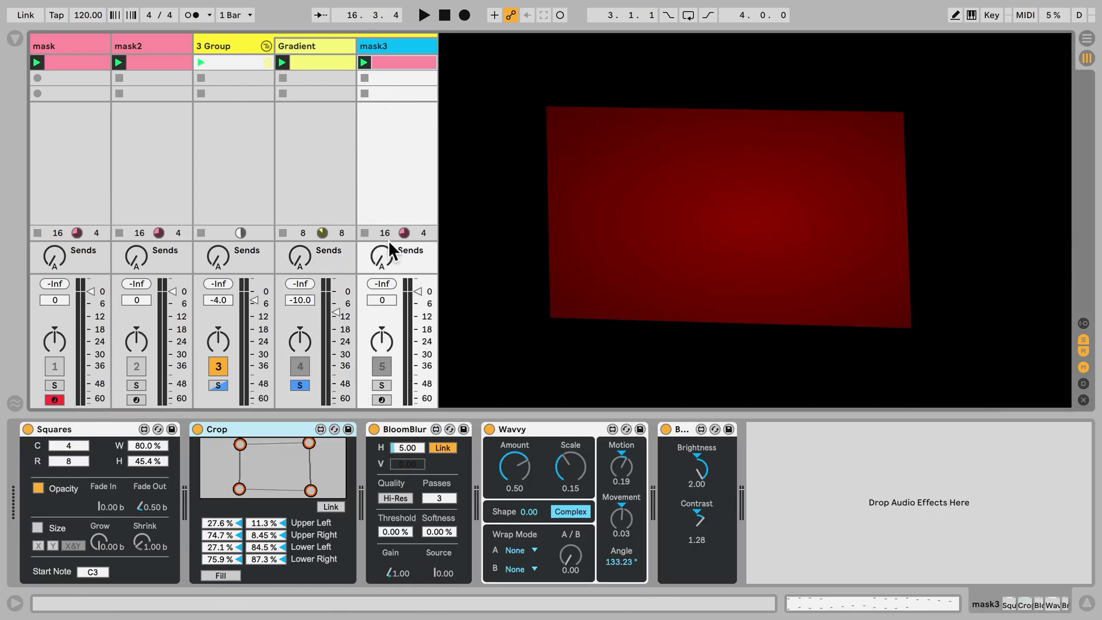
pyautogui.click(238, 61)
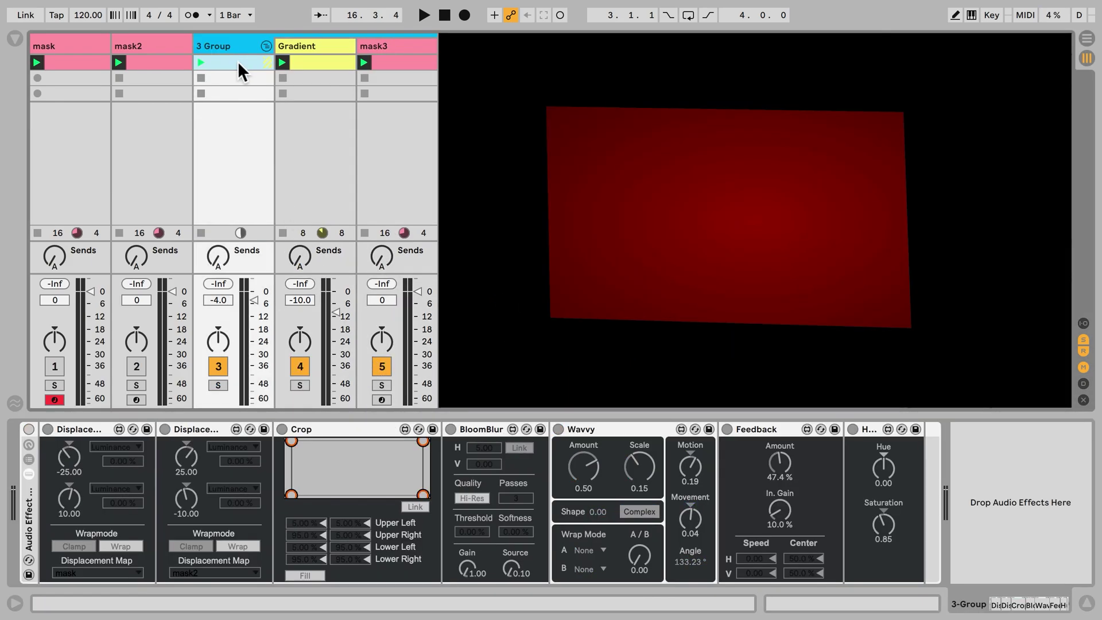
pyautogui.click(28, 429)
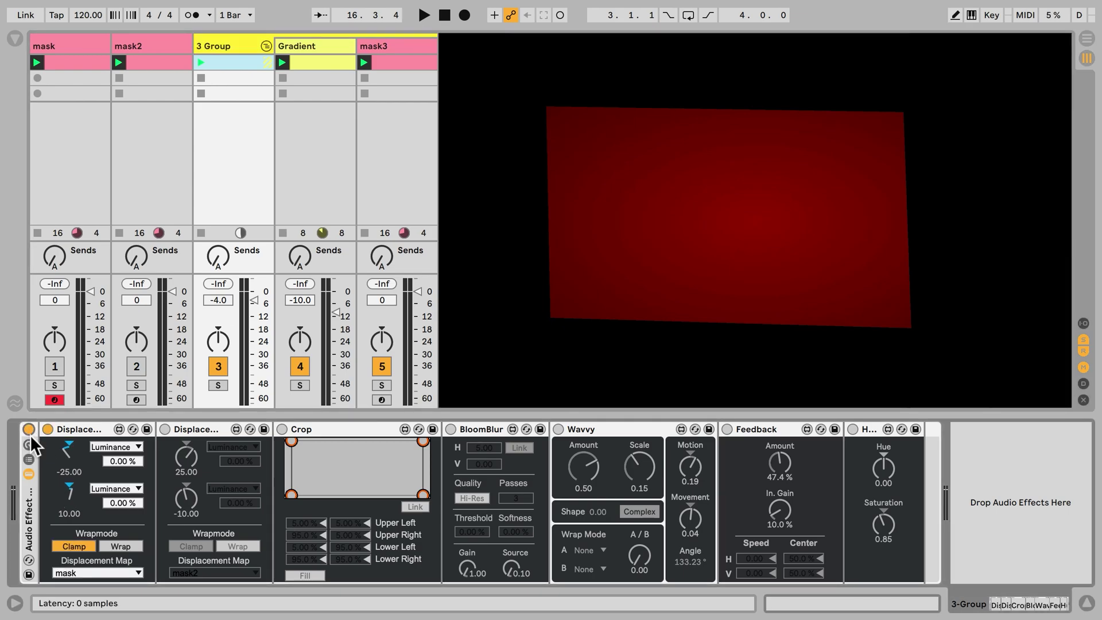
pyautogui.click(95, 467)
pyautogui.press('space')
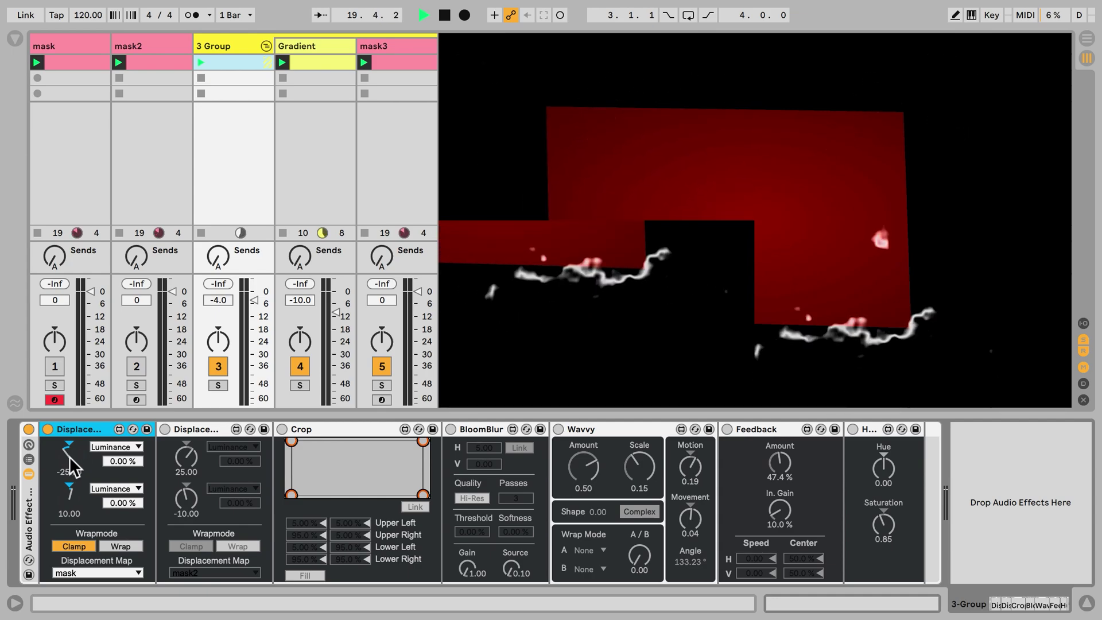
pyautogui.click(170, 431)
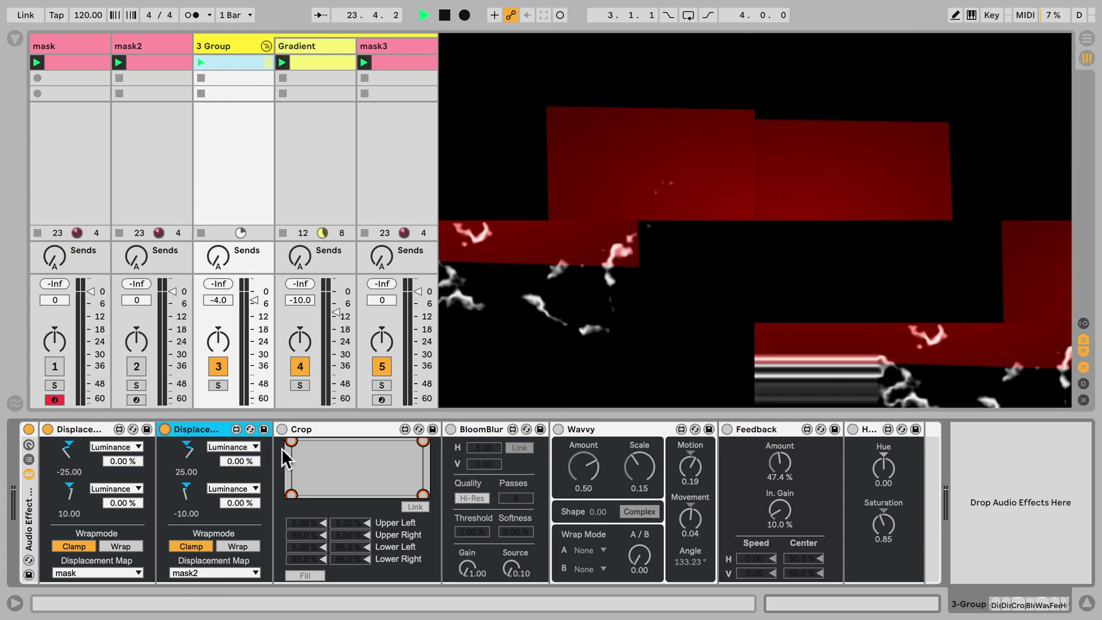
# Switch on 3 Group's Crop, BloomBlur, Wavvy, Feedback and HueSaturation effects
pyautogui.click(282, 431)
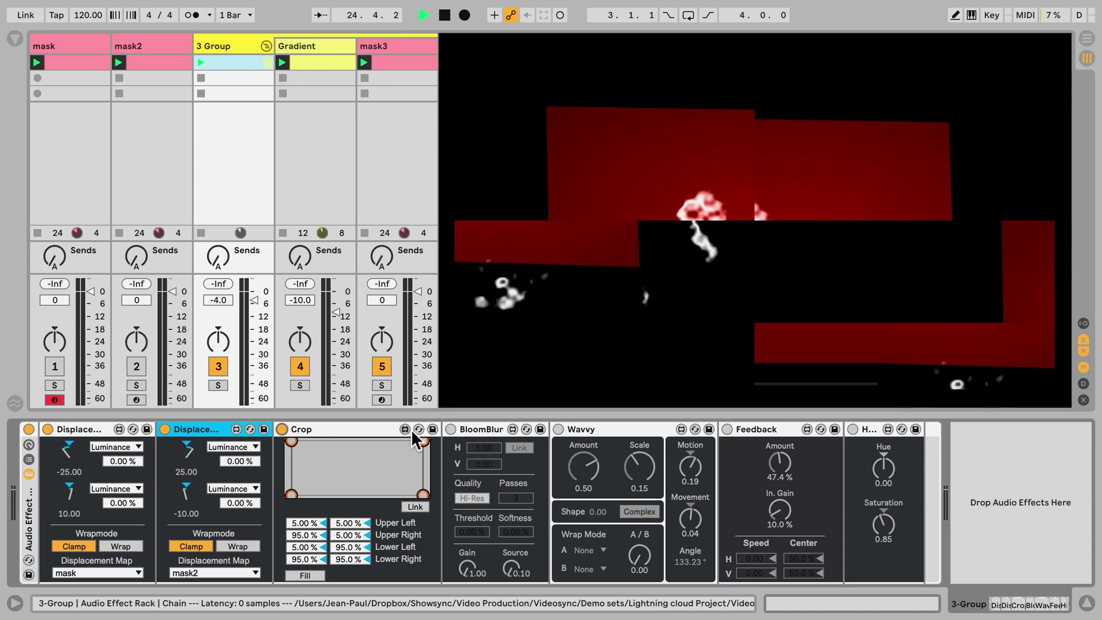
pyautogui.click(451, 429)
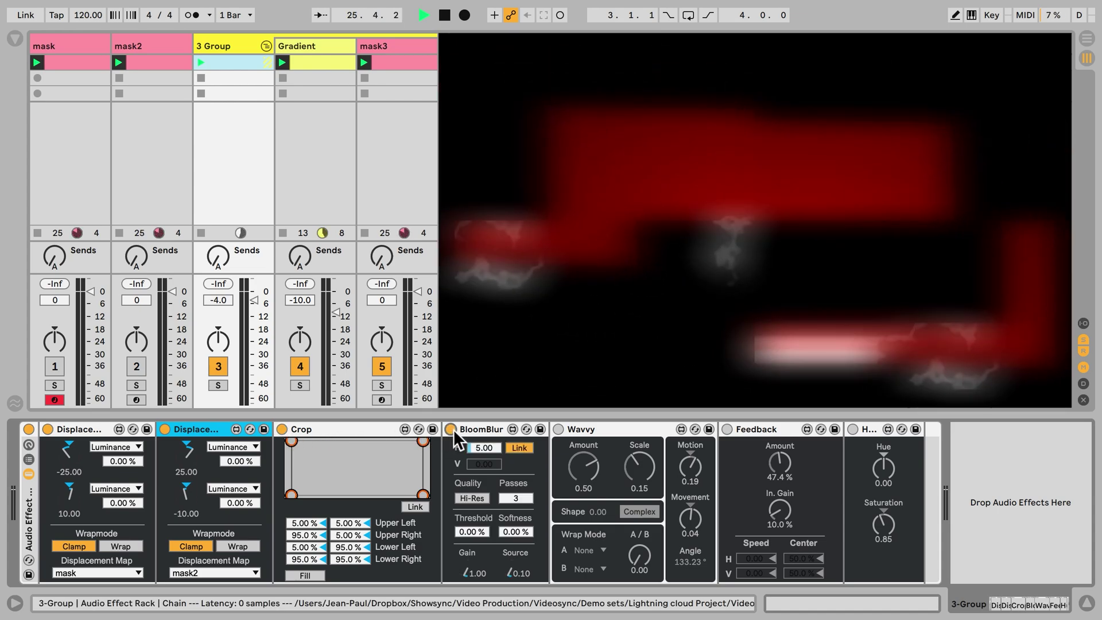
pyautogui.click(560, 430)
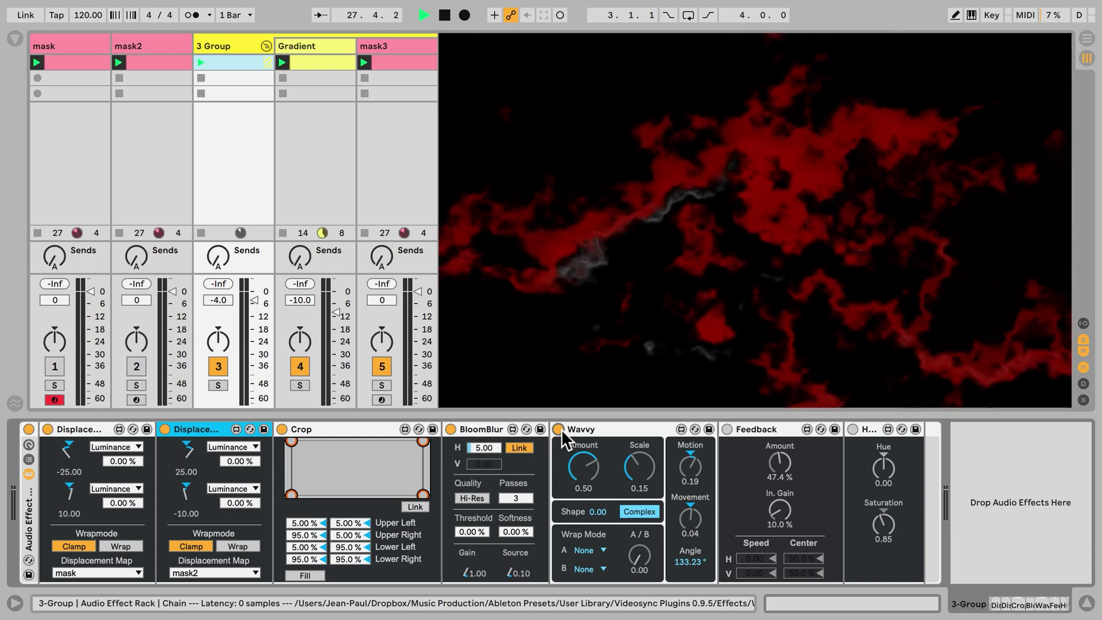
pyautogui.click(727, 430)
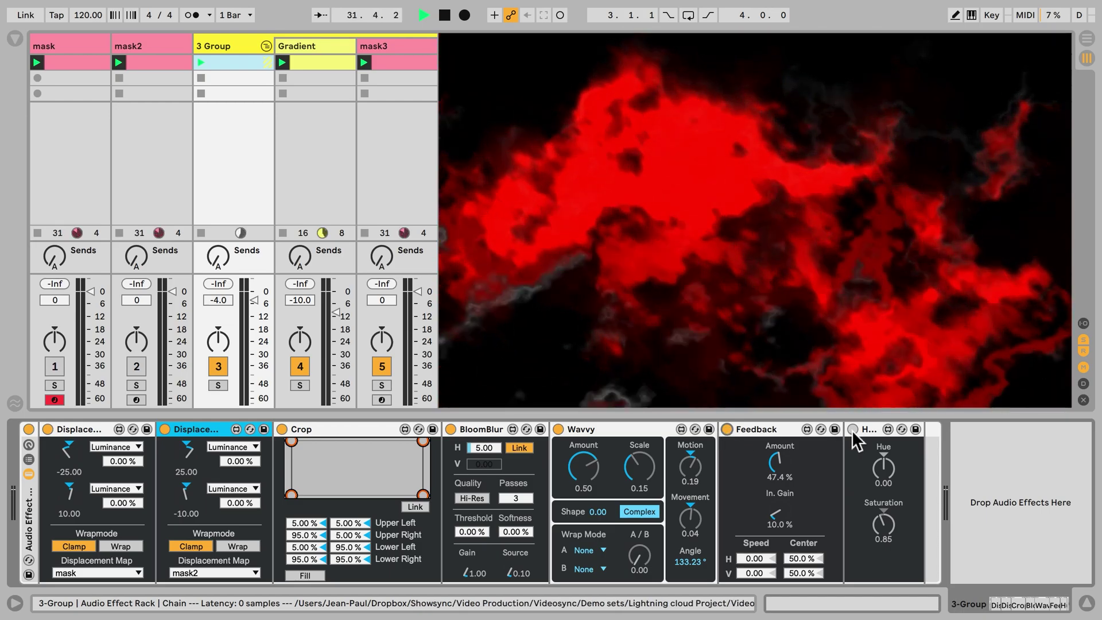
pyautogui.click(852, 429)
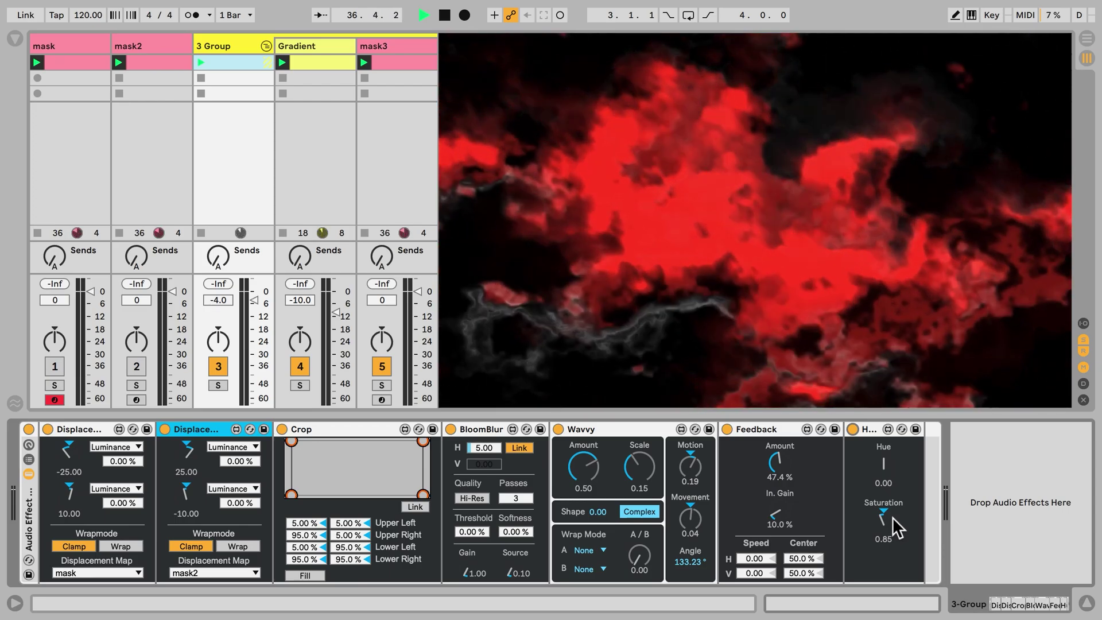
# Hide the video output, select return A, and raise 3 Group's Send A
pyautogui.click(894, 511)
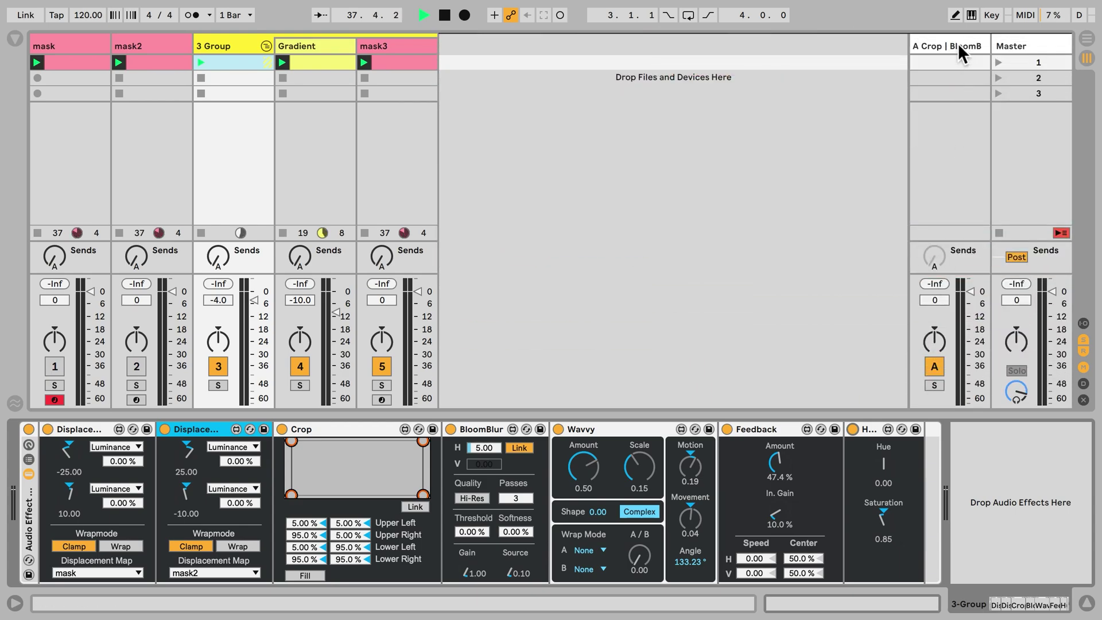
pyautogui.click(958, 43)
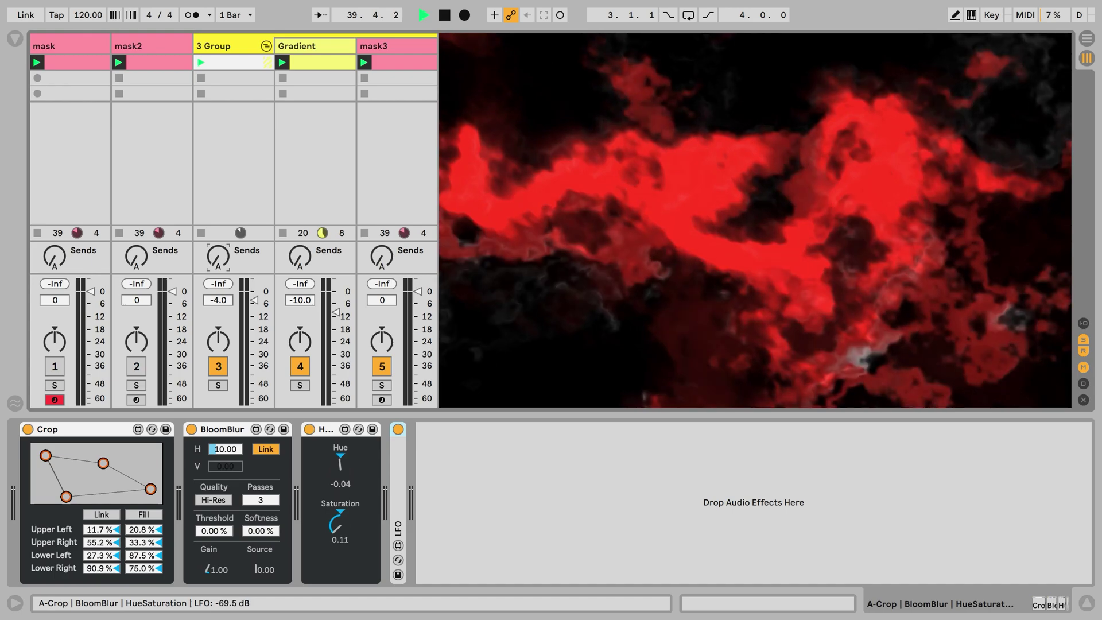
pyautogui.moveTo(218, 257); pyautogui.dragTo(218, 225)
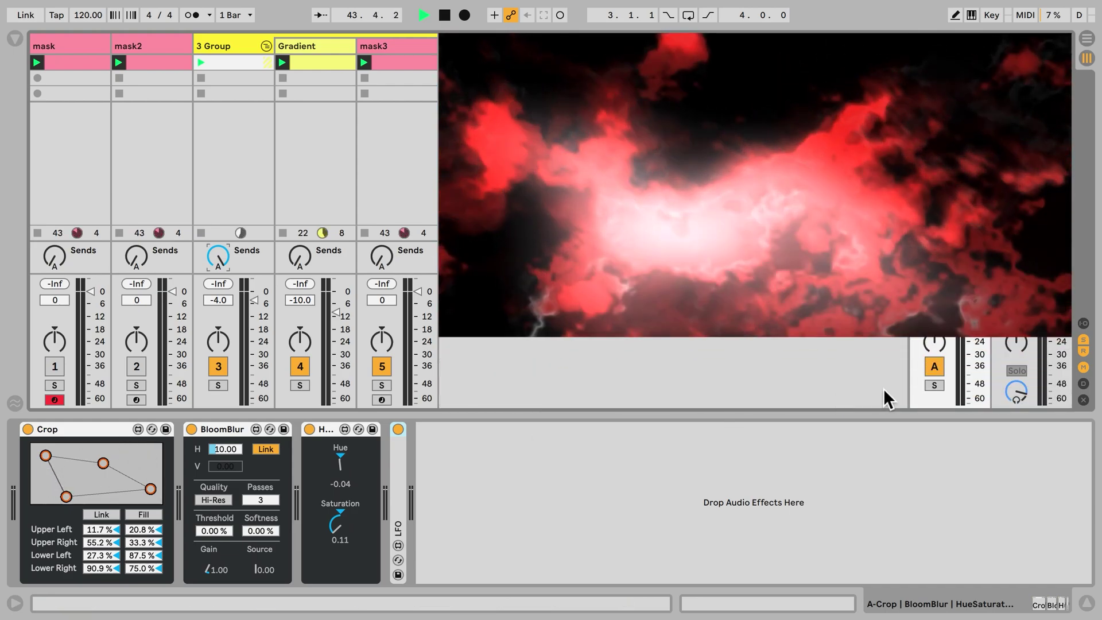
# Solo return A, toggle its BloomBlur off and on, and enable HueSaturation
pyautogui.click(934, 385)
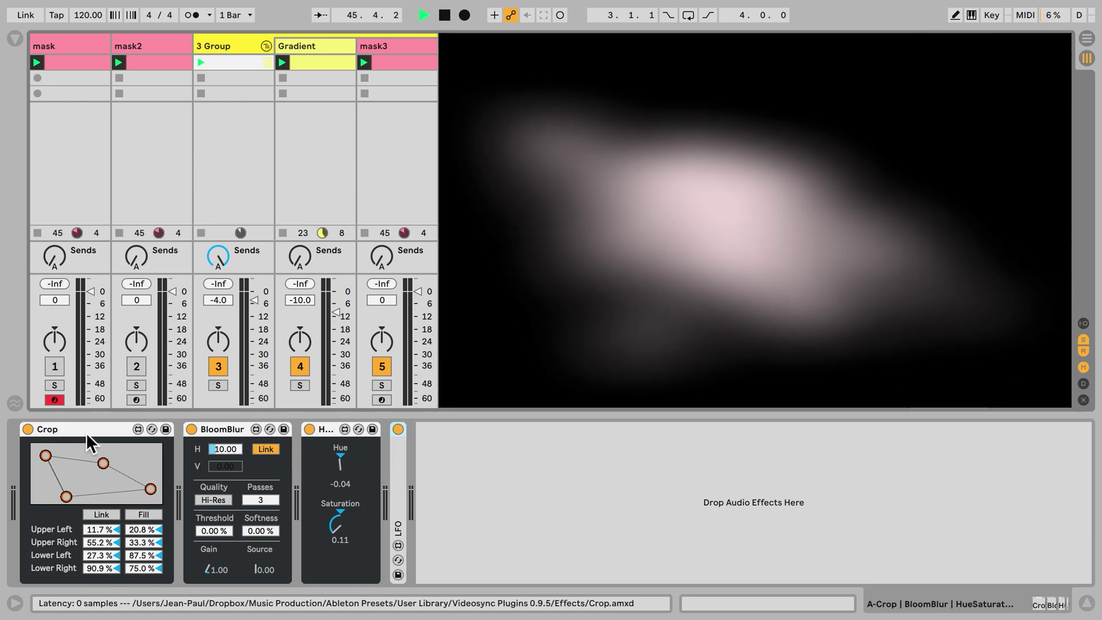
pyautogui.click(192, 430)
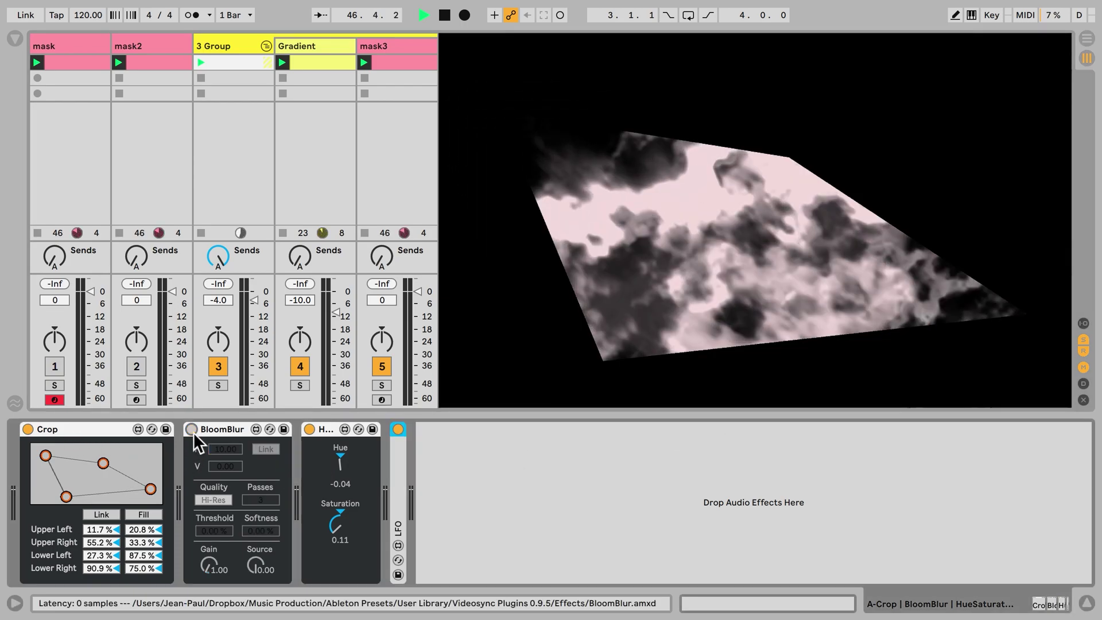
pyautogui.click(191, 429)
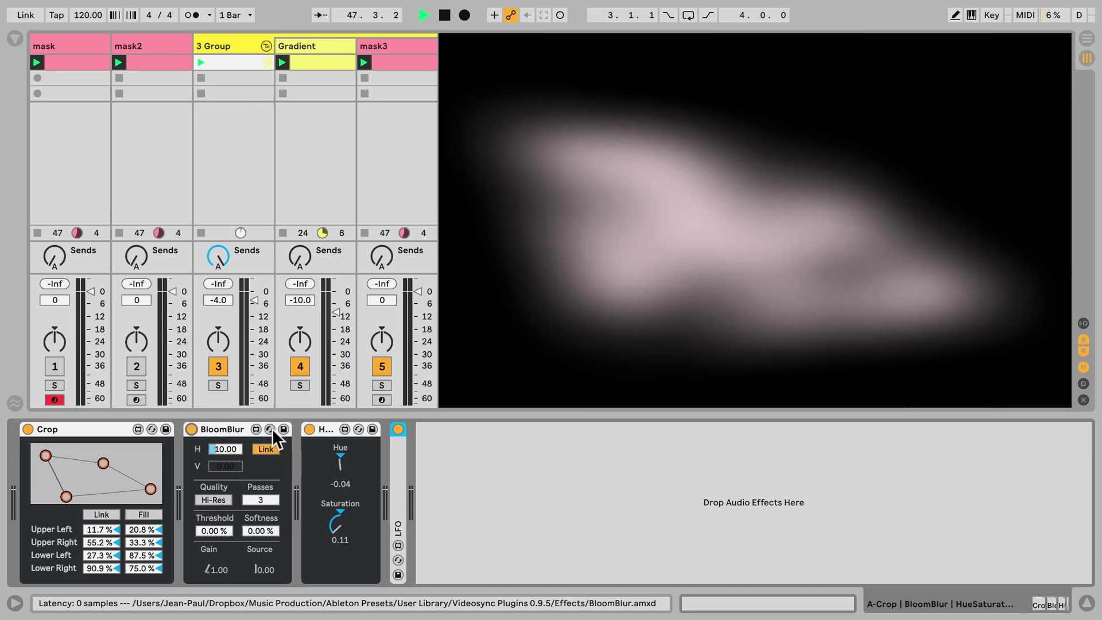
pyautogui.click(309, 430)
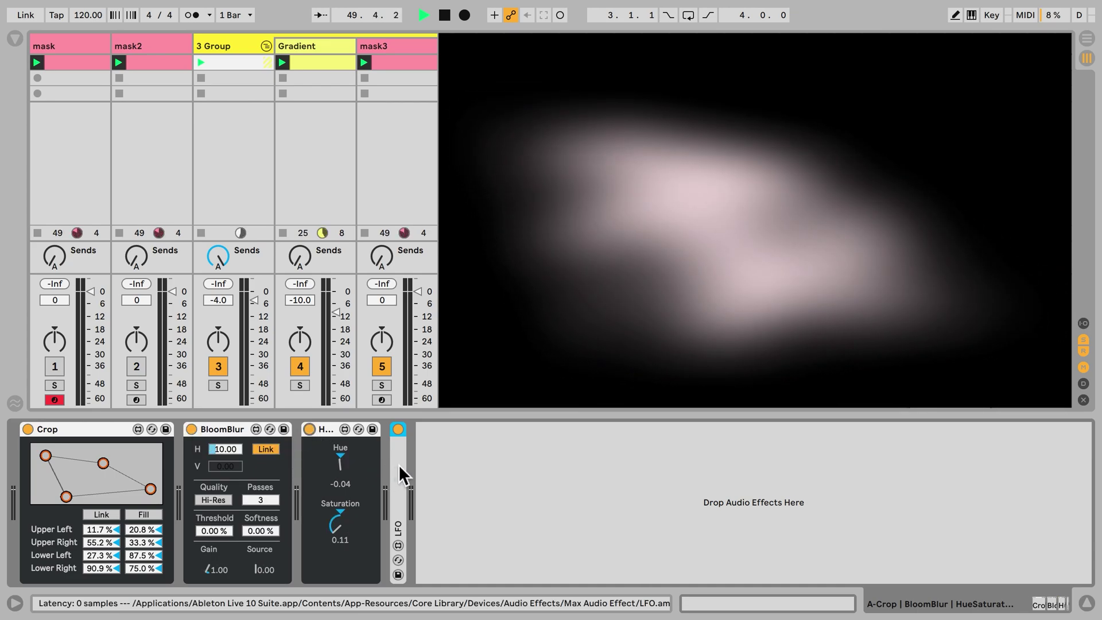
# Expand return A's random LFO and map it to 3 Group's Send A knob
pyautogui.doubleClick(398, 464)
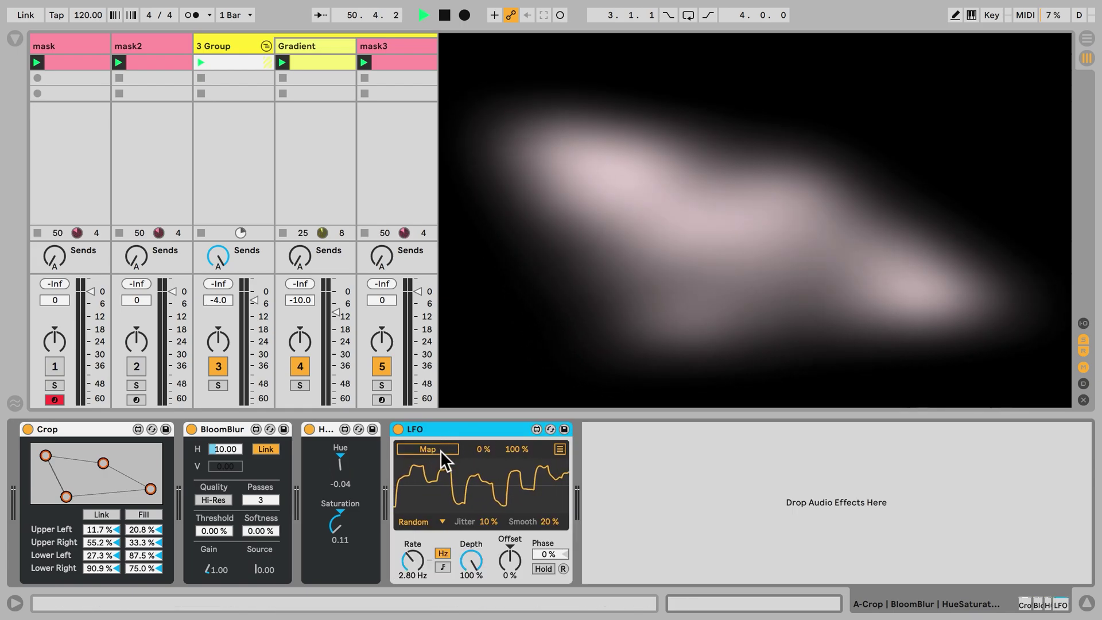
pyautogui.click(439, 452)
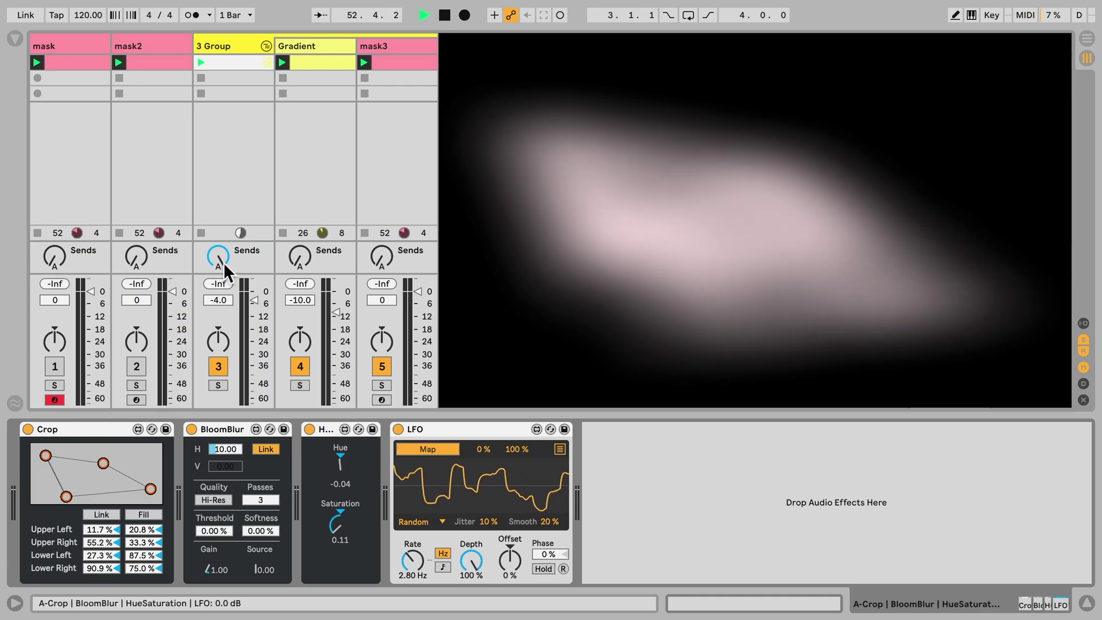
pyautogui.click(223, 262)
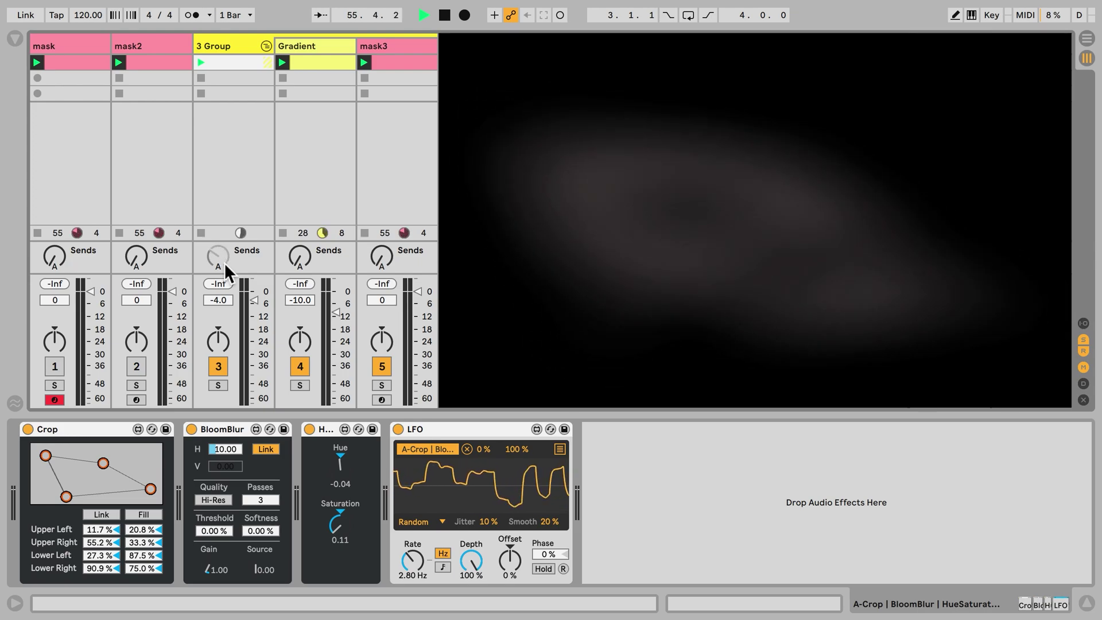
# Close the Videosync output window to show return A and the Master track
pyautogui.click(932, 385)
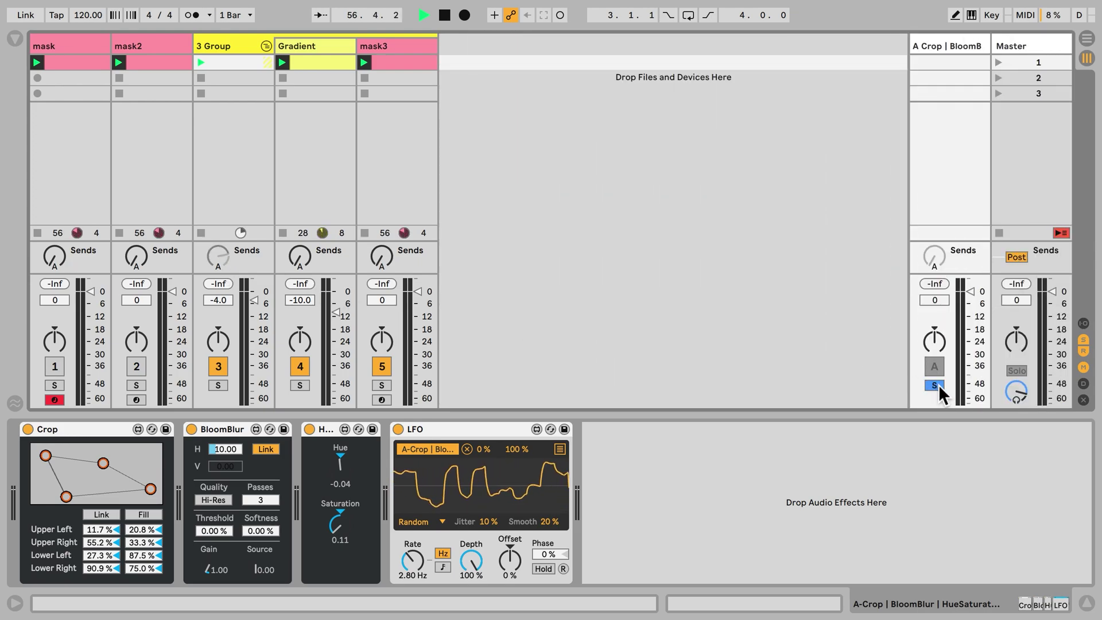